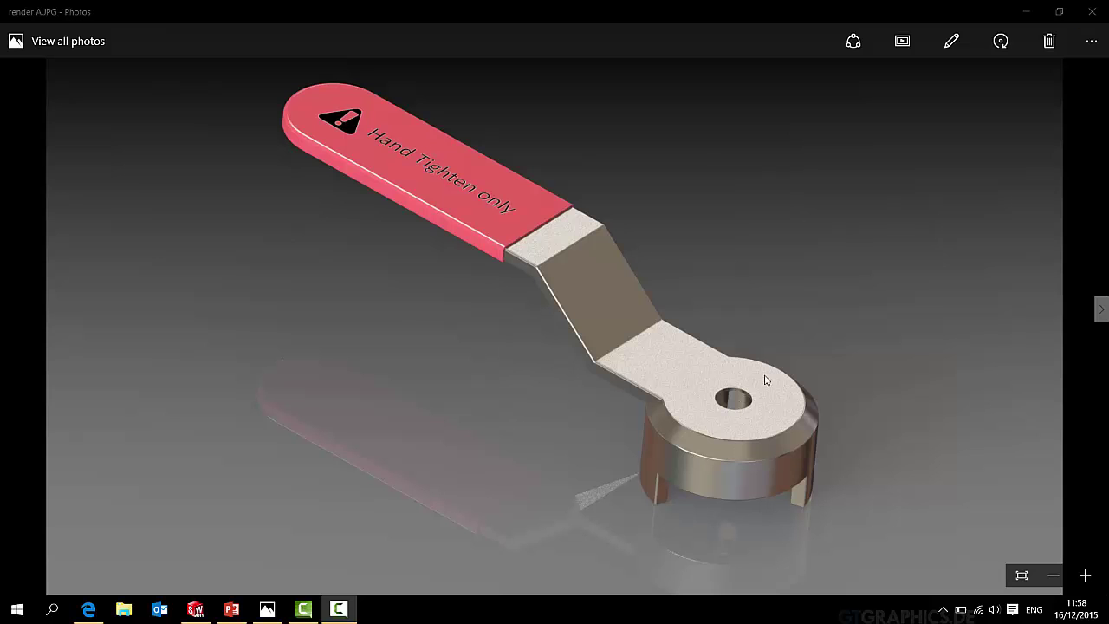
Close the Photos window showing the finished valve lever render A.
click(1091, 11)
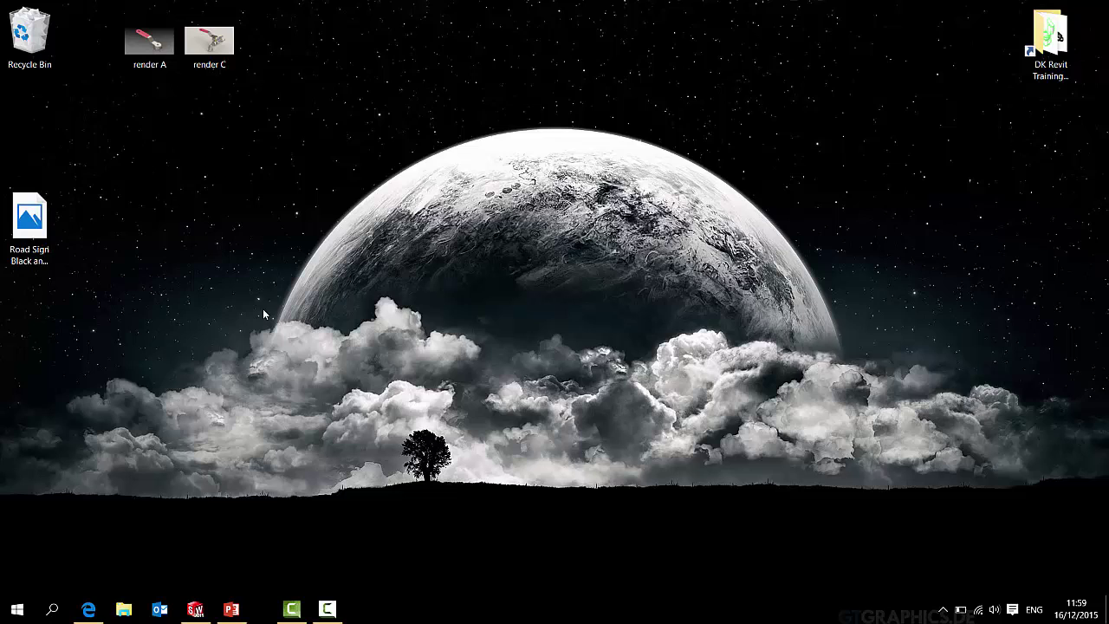
In Part1, sketch a circle centred on the origin on the Top Plane, viewed from above.
click(195, 609)
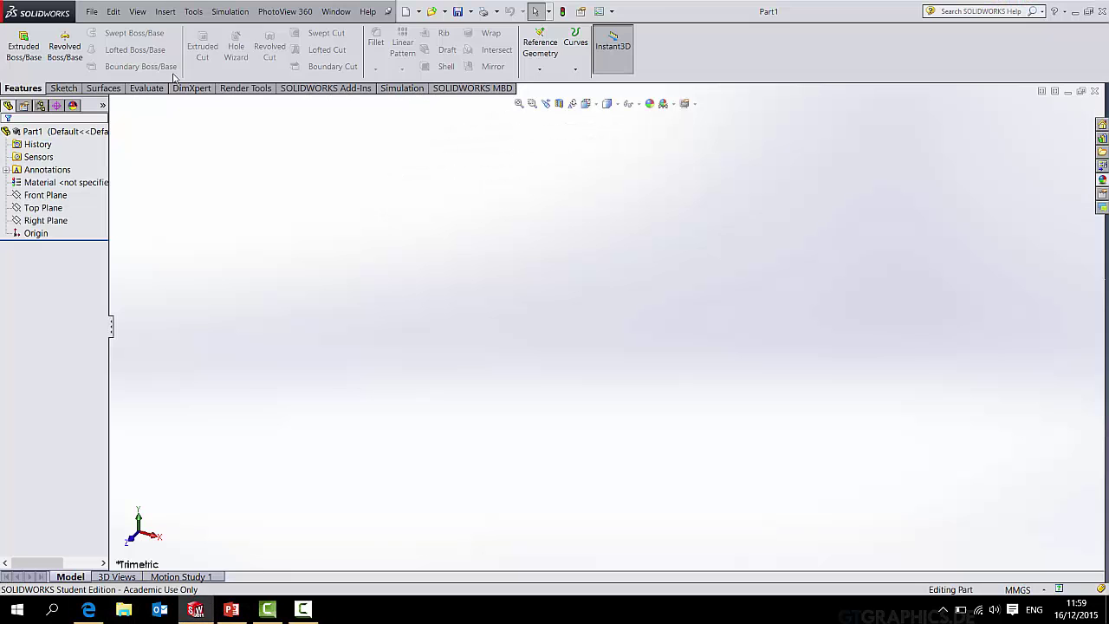
click(62, 88)
click(112, 34)
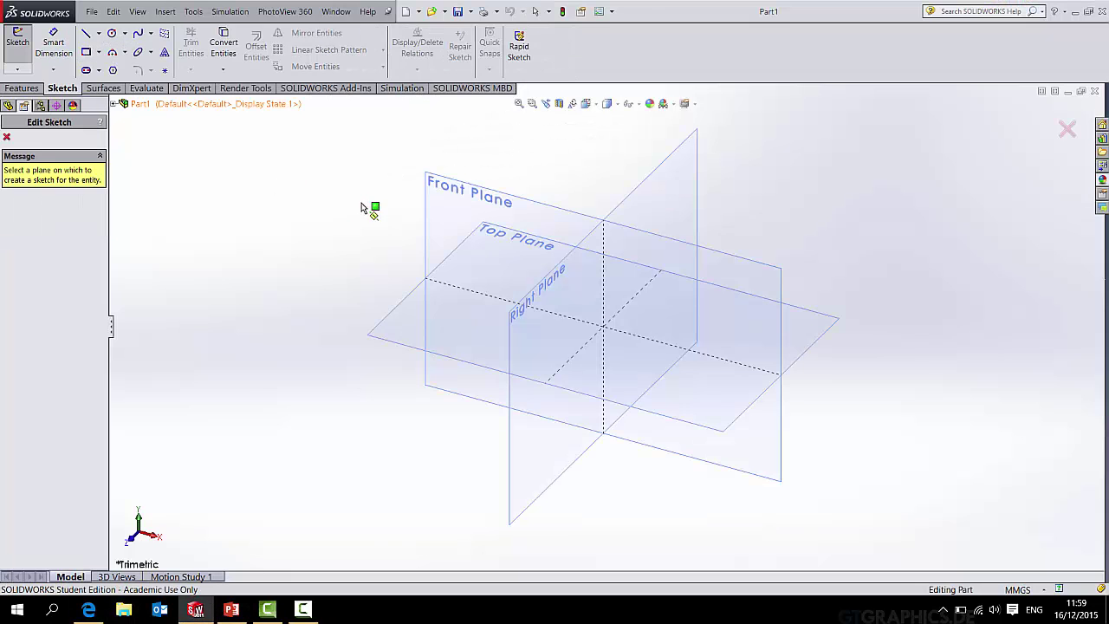
click(465, 247)
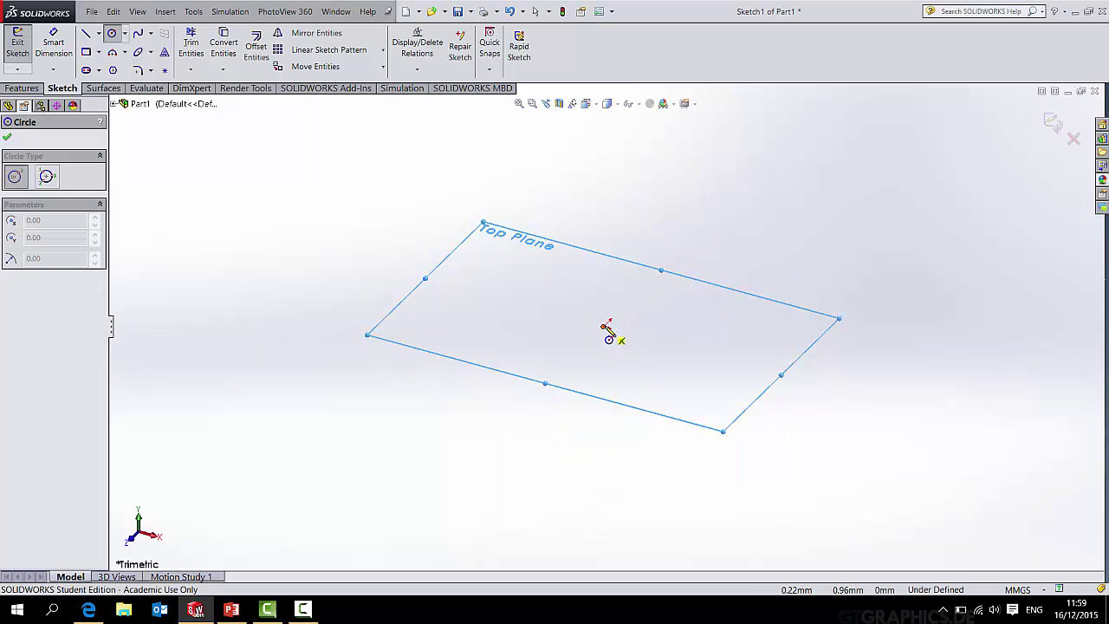
click(607, 325)
click(569, 347)
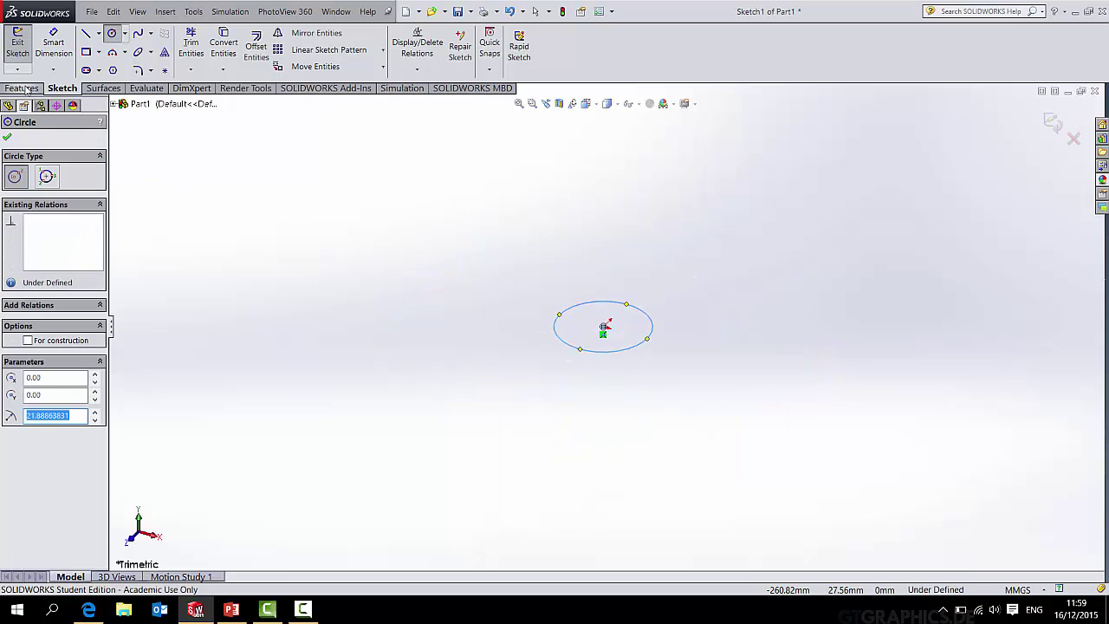
key(space)
key(ctrl+5)
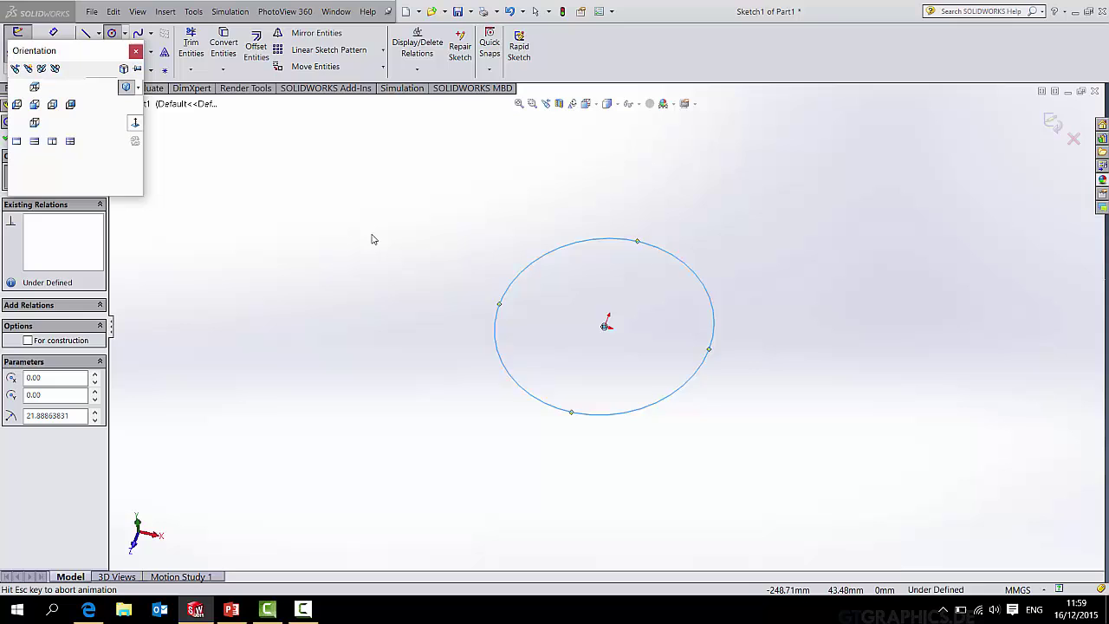
Dimension the circle's diameter to 23 mm.
click(53, 44)
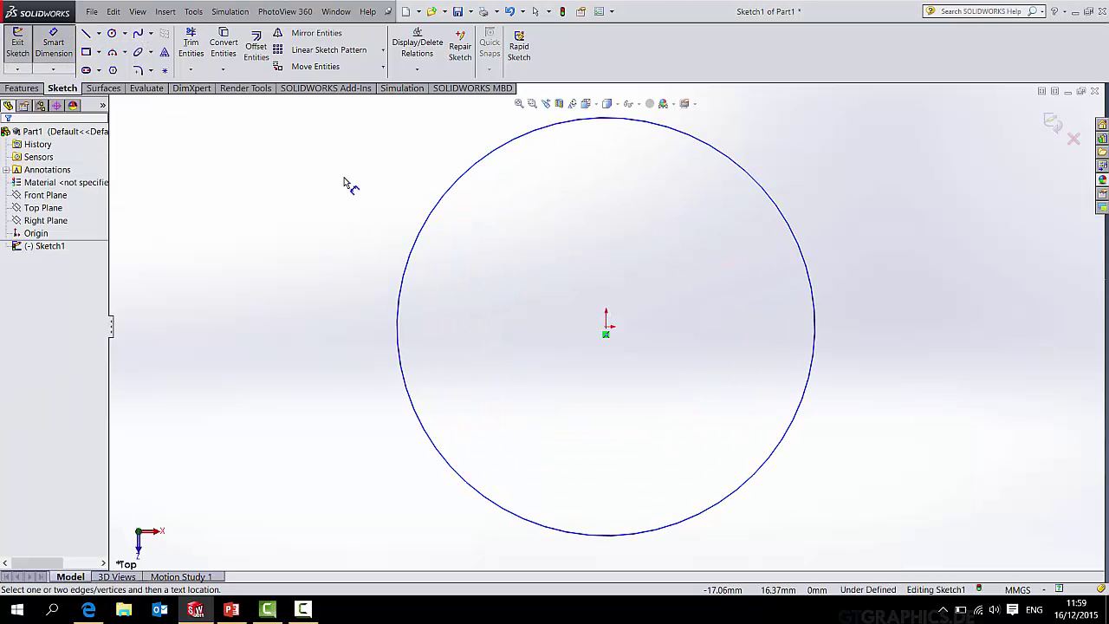
click(407, 260)
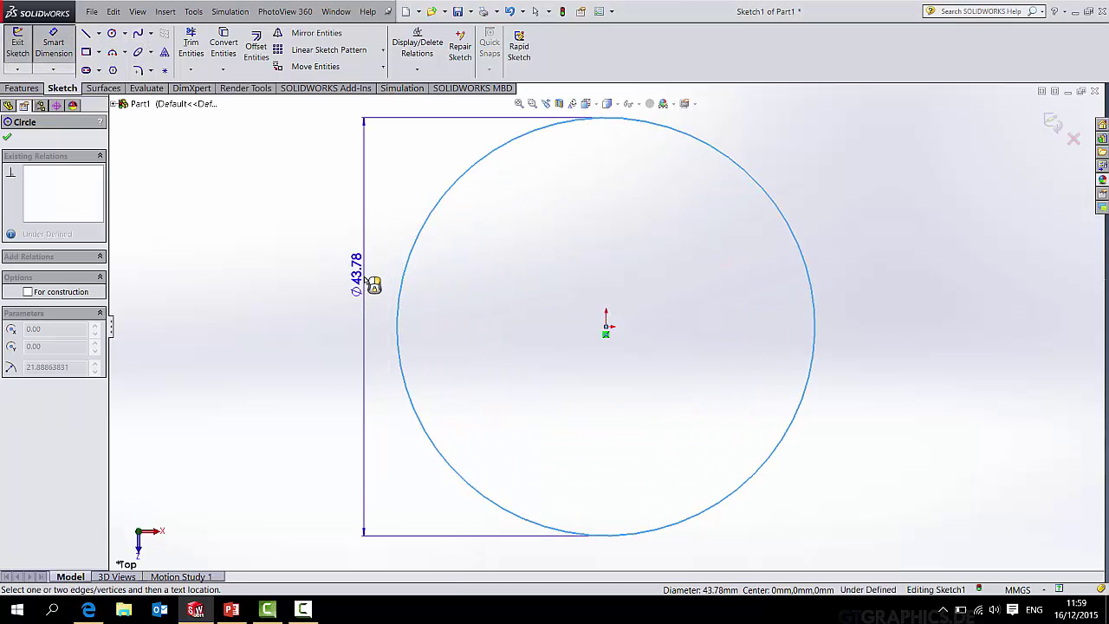
click(367, 279)
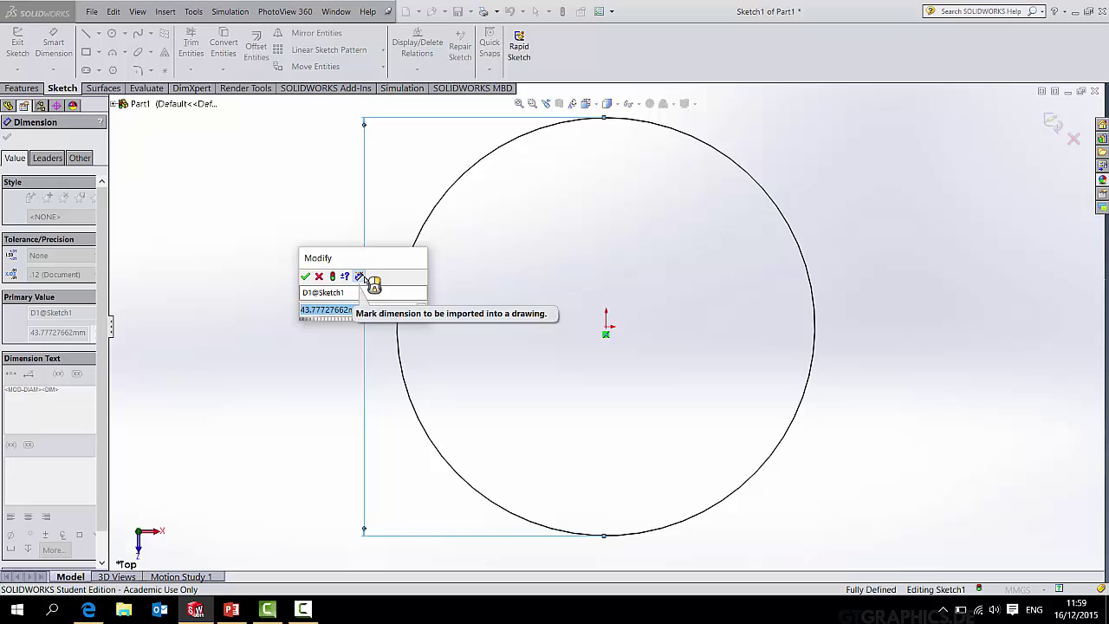
text(232)
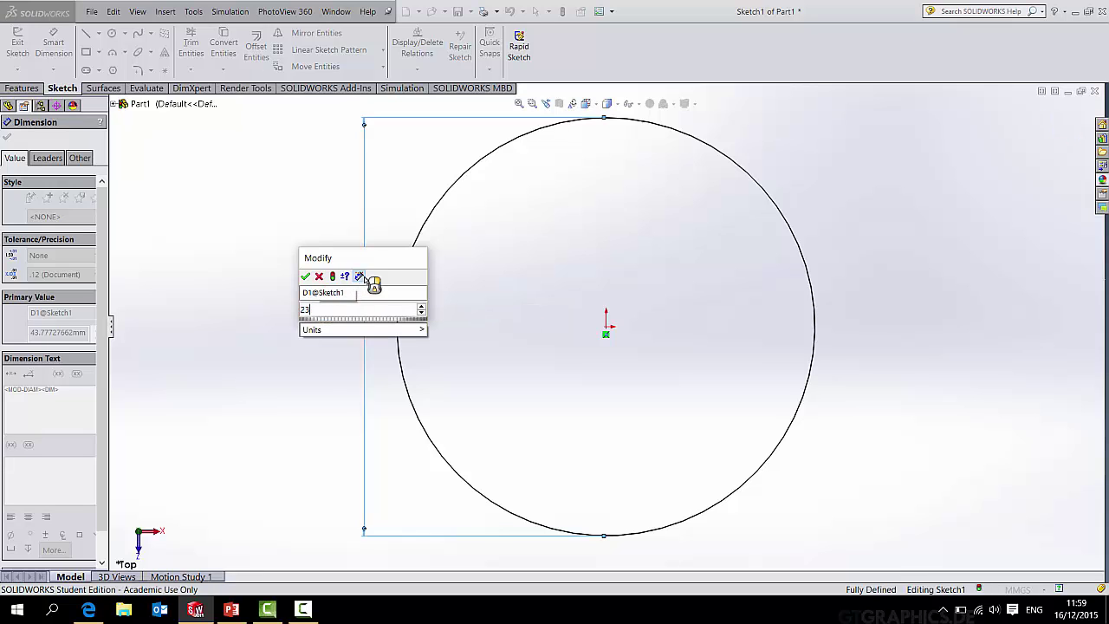
key(Return)
click(22, 88)
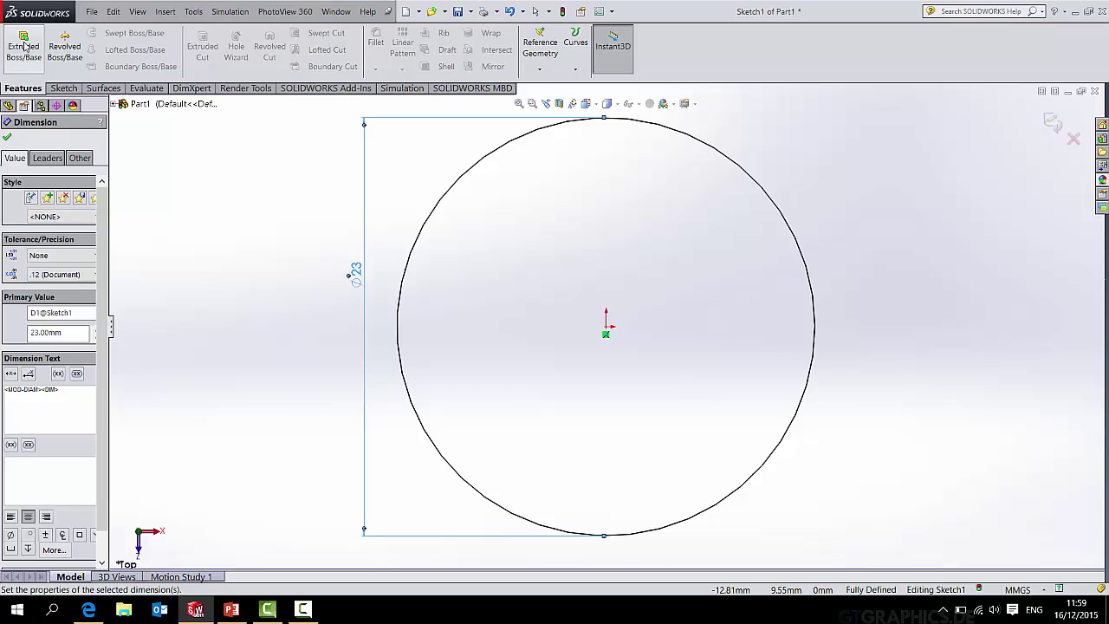
Create Boss-Extrude1 with a 13.5 mm Direction 1 depth, forming the solid cylinder.
click(25, 48)
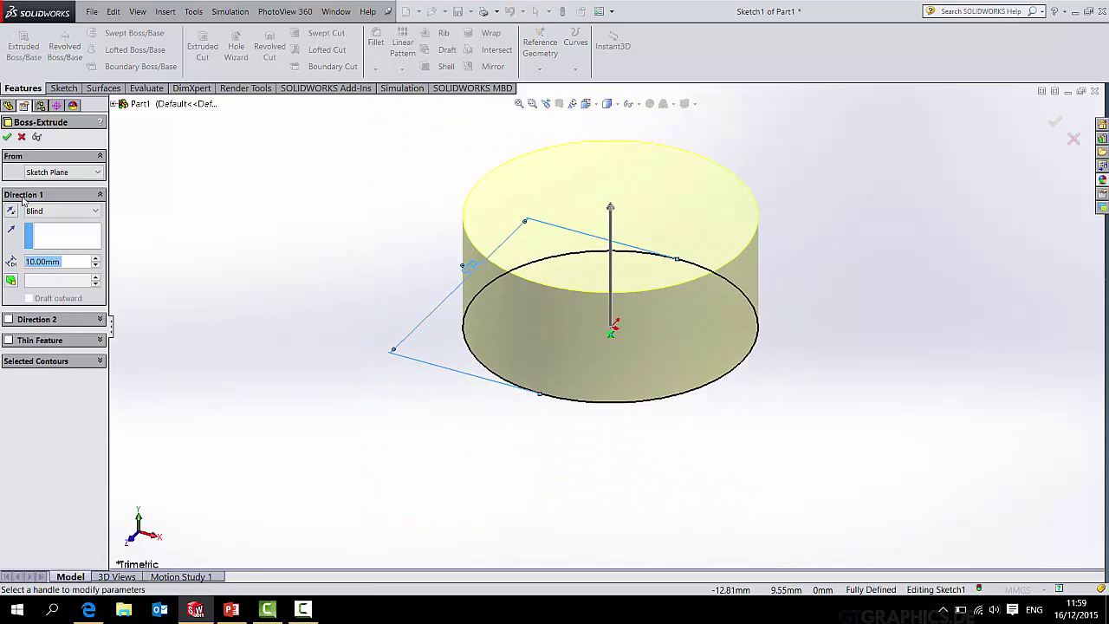
text(13.5)
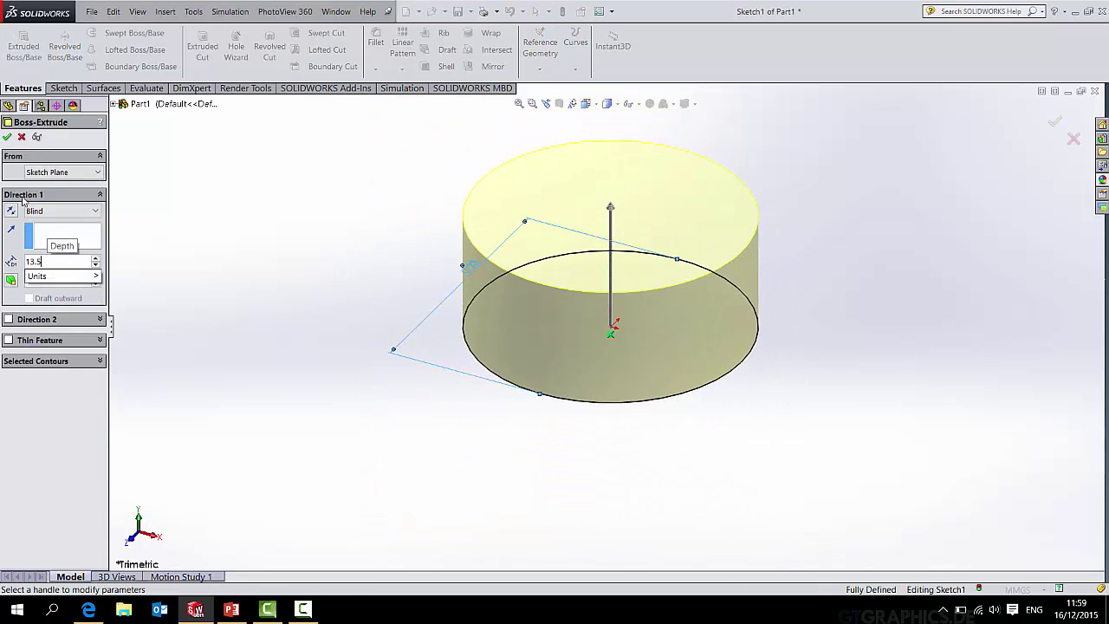
key(Return)
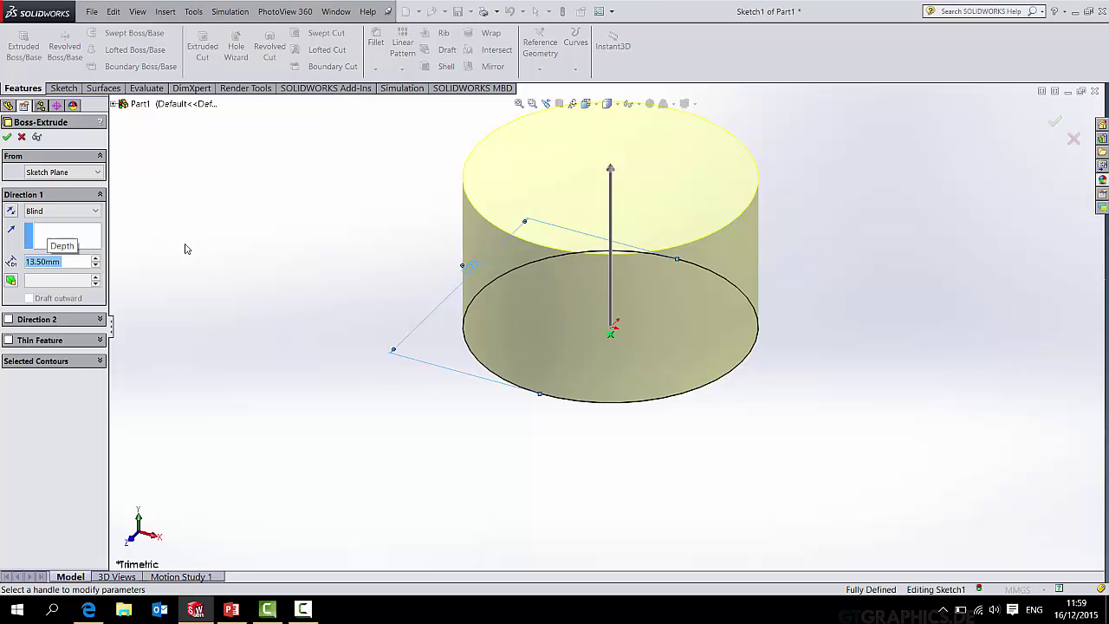
click(1055, 123)
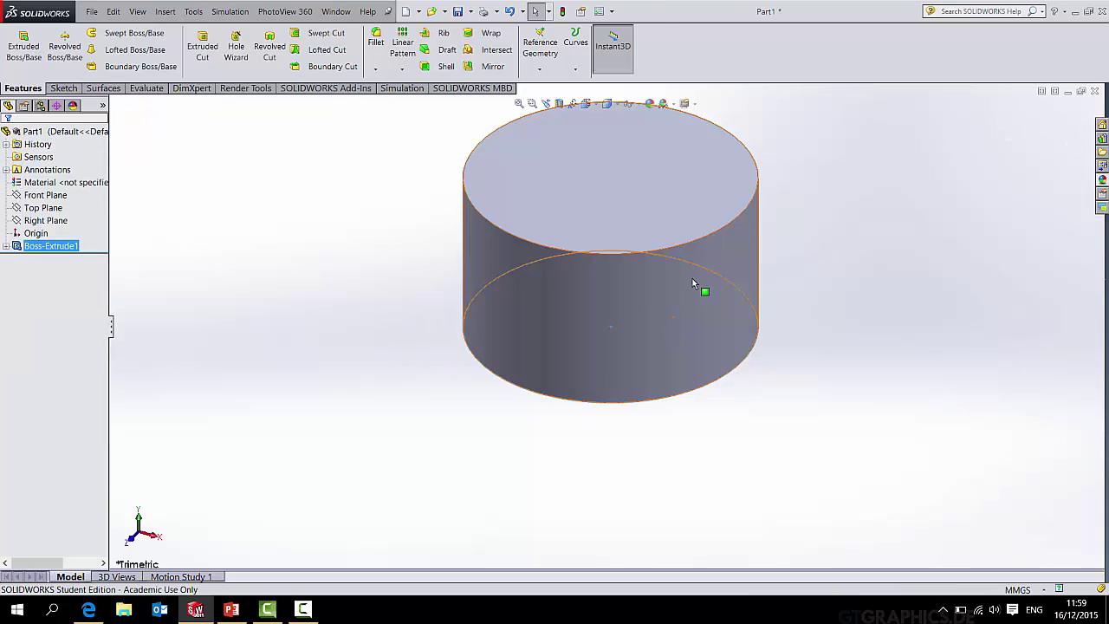
scroll(692, 278, up, 3)
scroll(713, 234, down, 2)
click(416, 127)
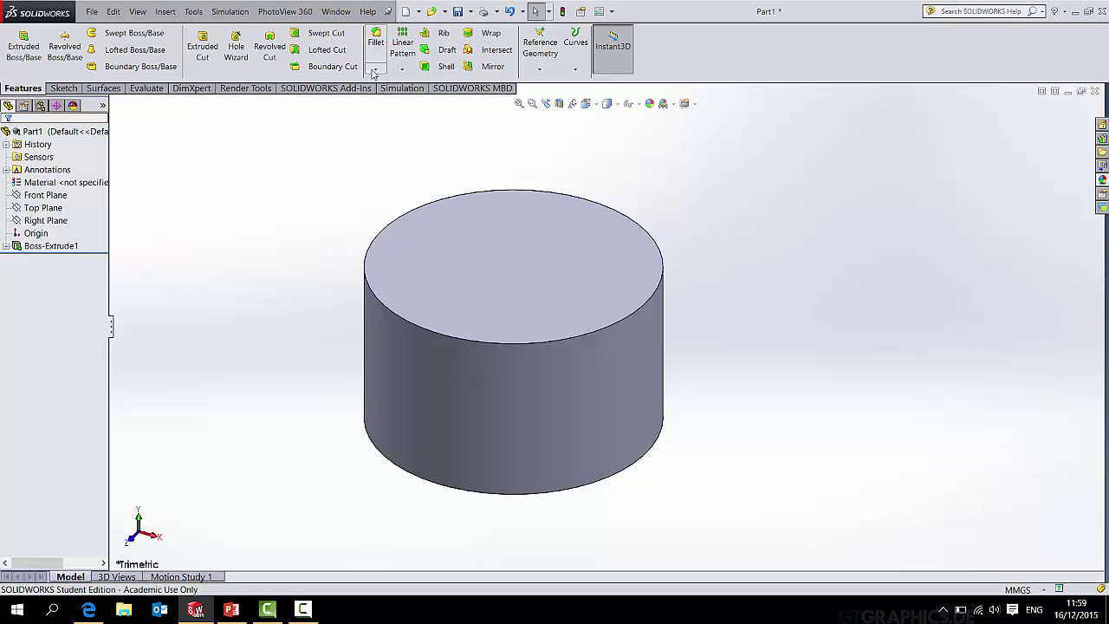
Add Chamfer1 to the cylinder's top edge: 2 mm distance at 45°.
click(373, 72)
click(401, 96)
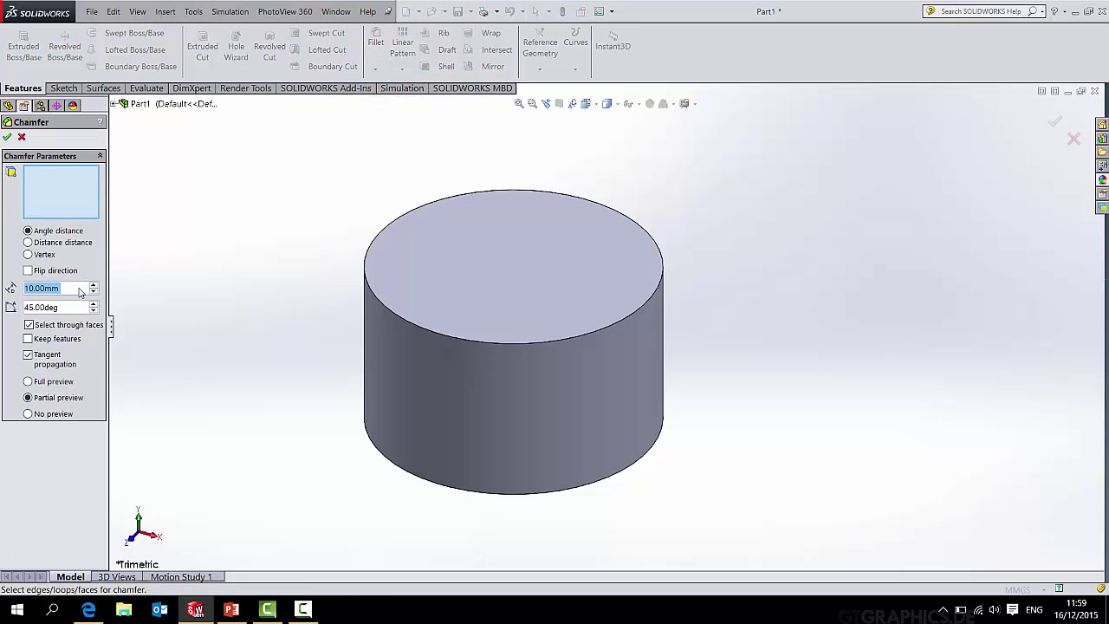
text(2)
click(366, 267)
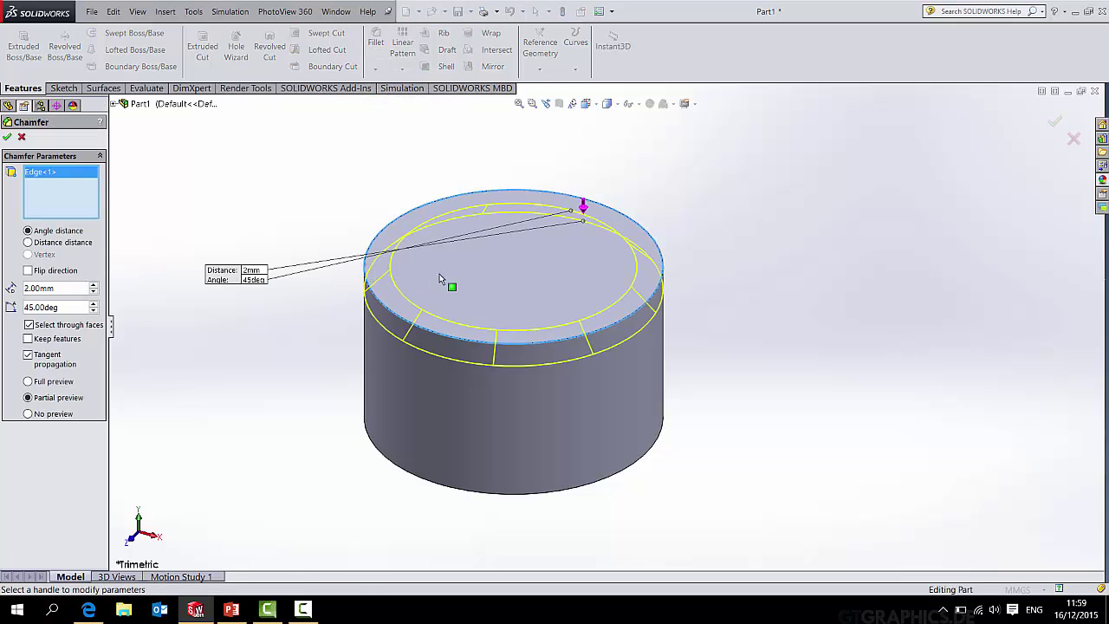
click(1053, 123)
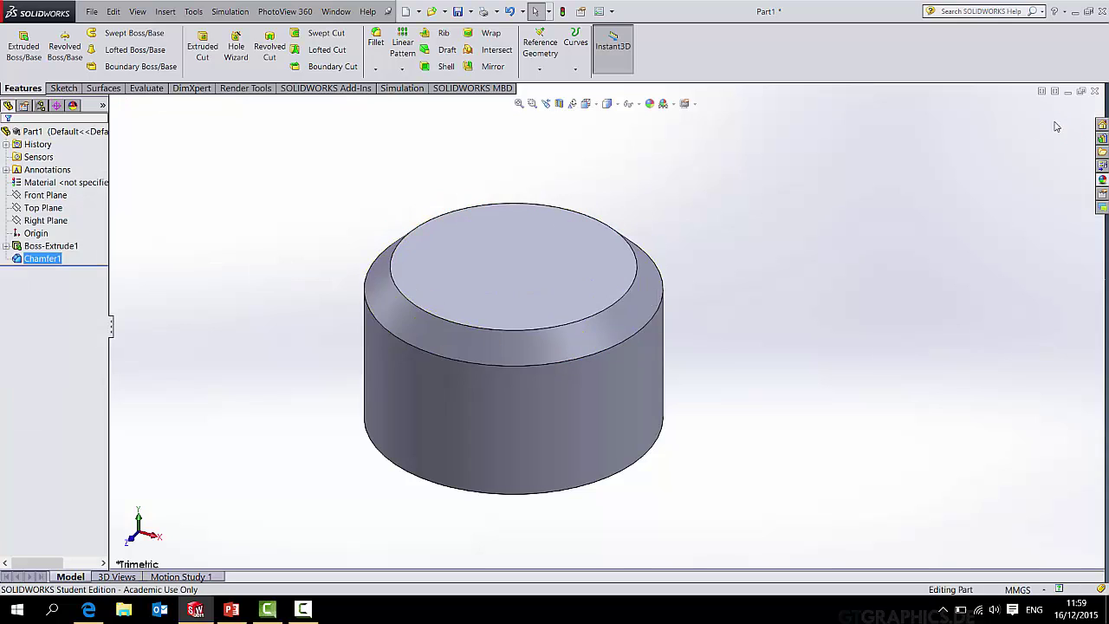
Sketch a 5 mm diameter circle at the centre of the hub's top face.
click(64, 88)
click(113, 32)
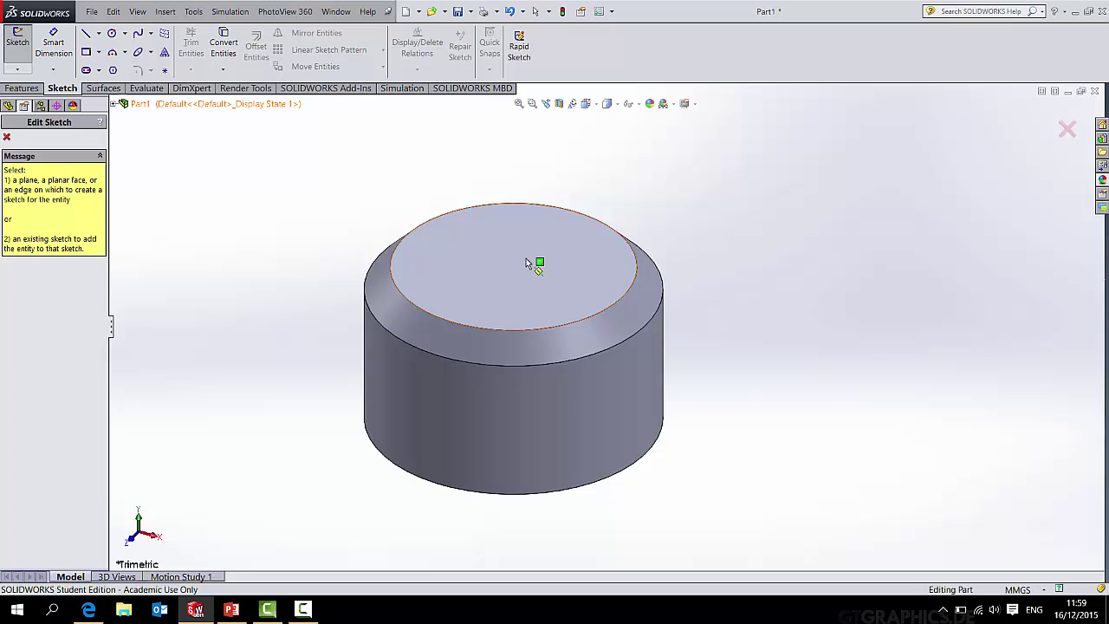
click(520, 272)
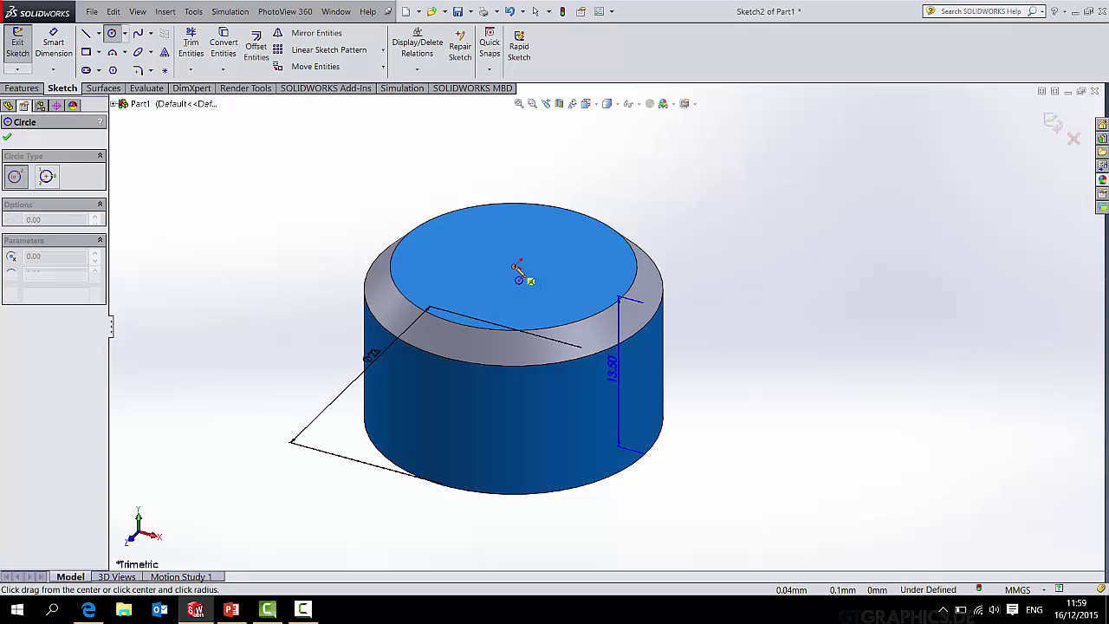
click(518, 270)
click(504, 276)
click(53, 48)
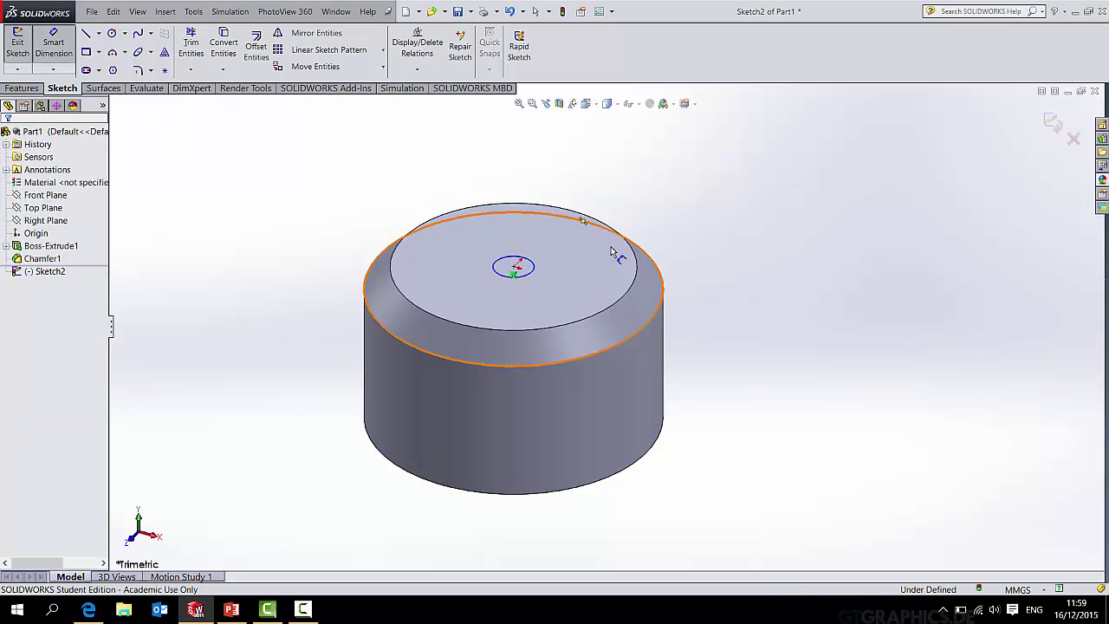
click(531, 265)
click(555, 254)
text(5.00mm)
key(Return)
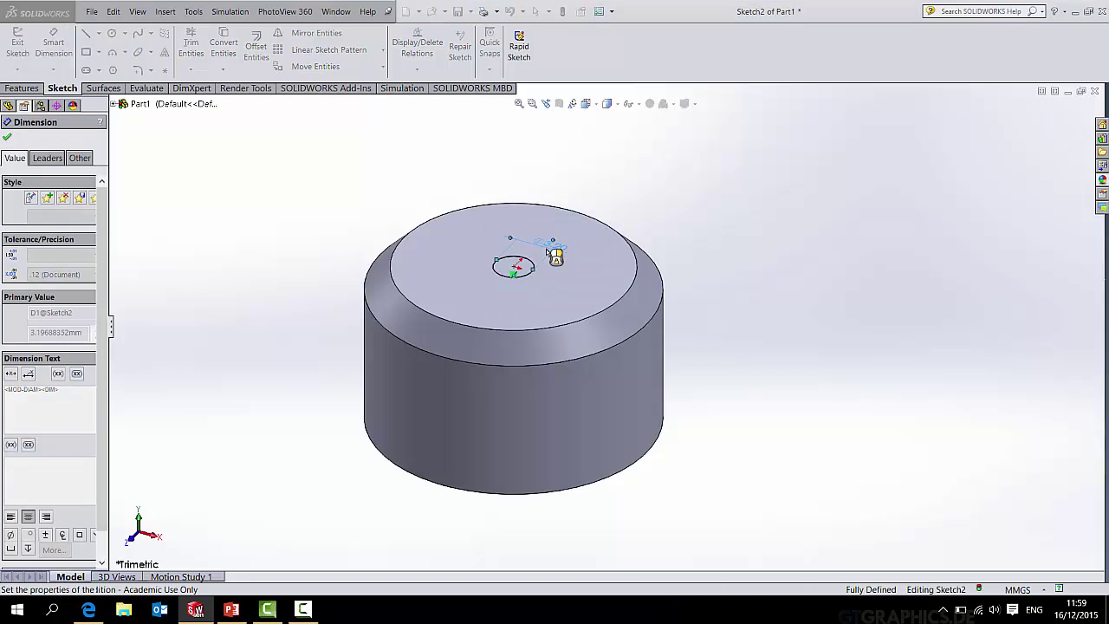
Extruded-cut the 5 mm circle Through All to bore the hole.
click(21, 88)
click(201, 48)
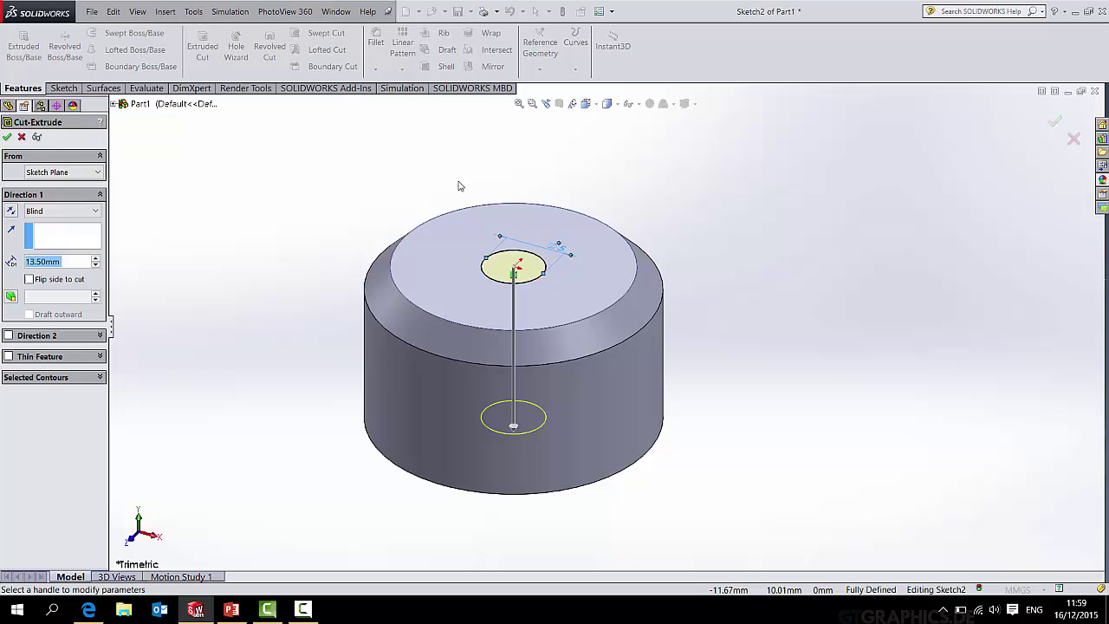
click(62, 210)
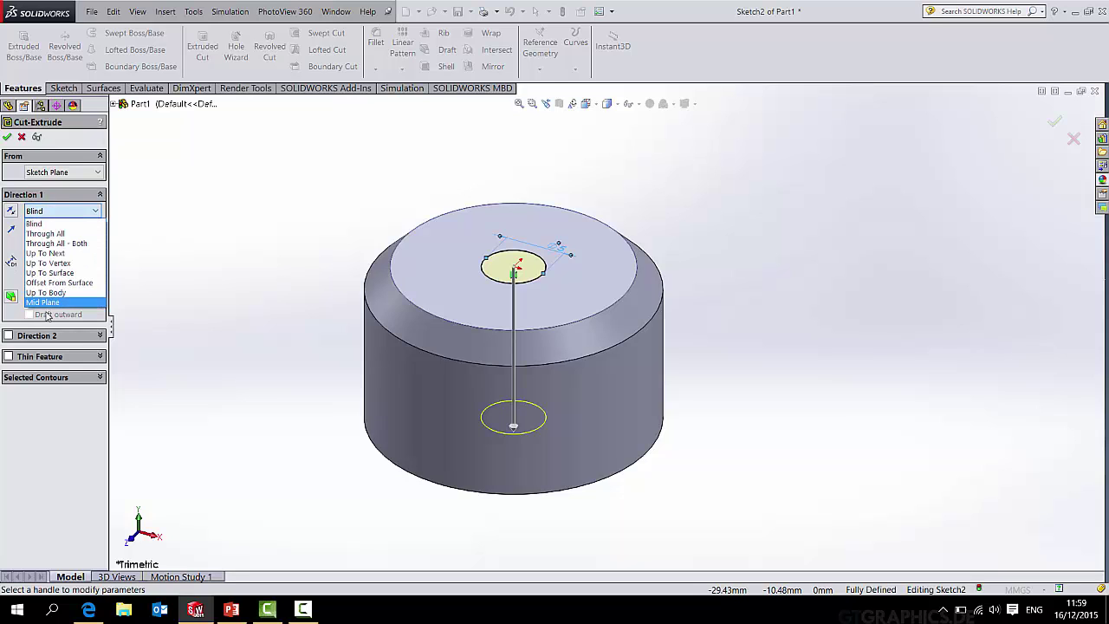
click(50, 234)
click(8, 137)
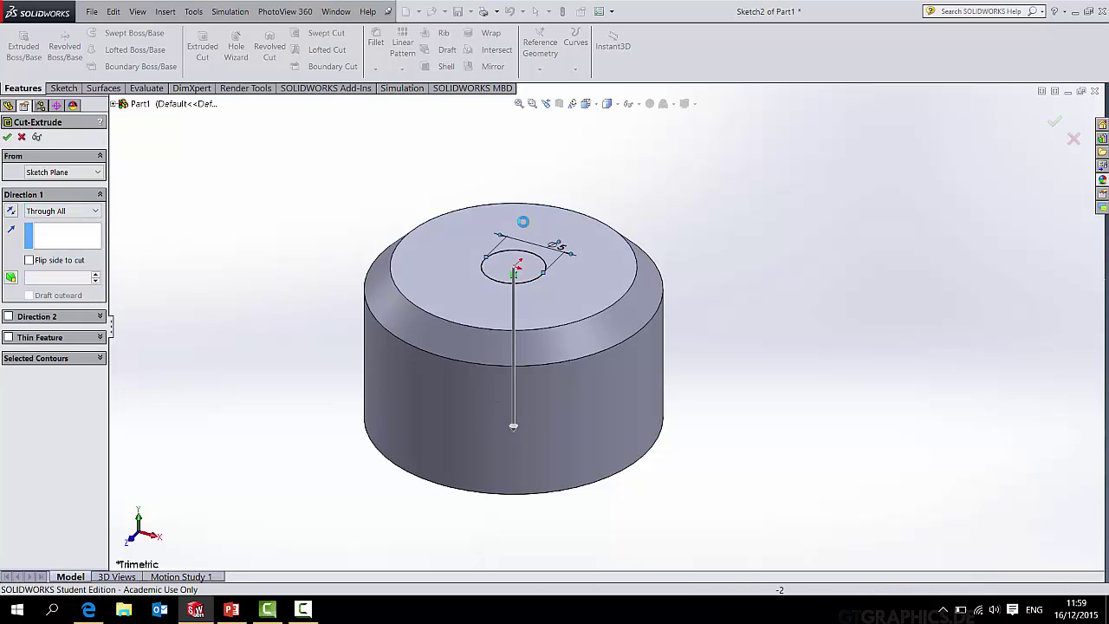
Orbit to the hub's underside and view the bottom face Normal To.
middle_drag(765, 298, 599, 372)
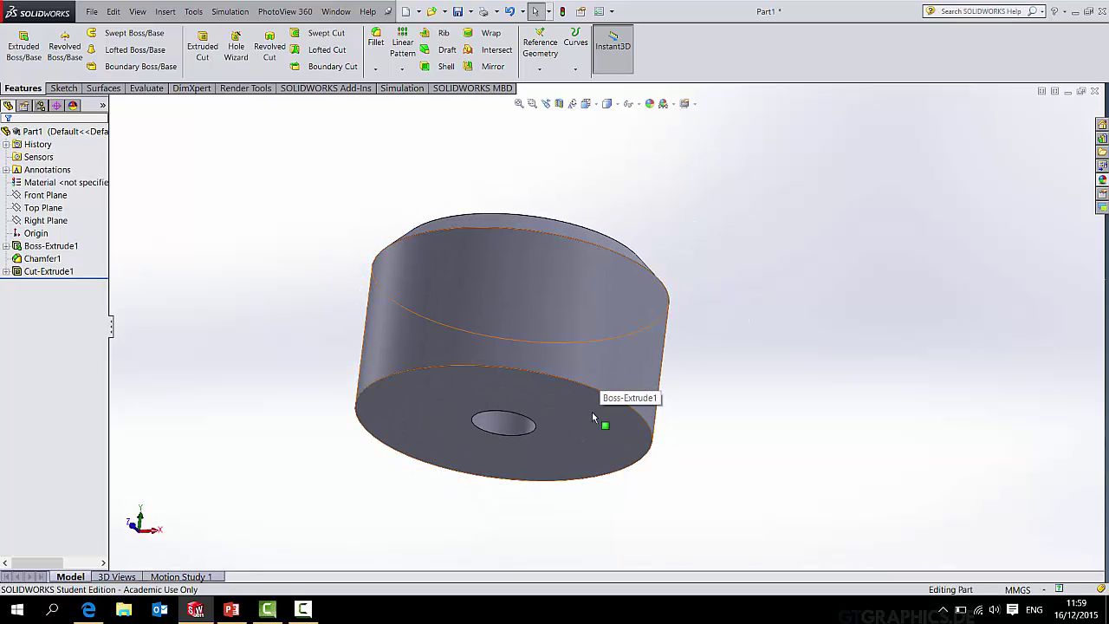
middle_drag(601, 414, 522, 267)
key(space)
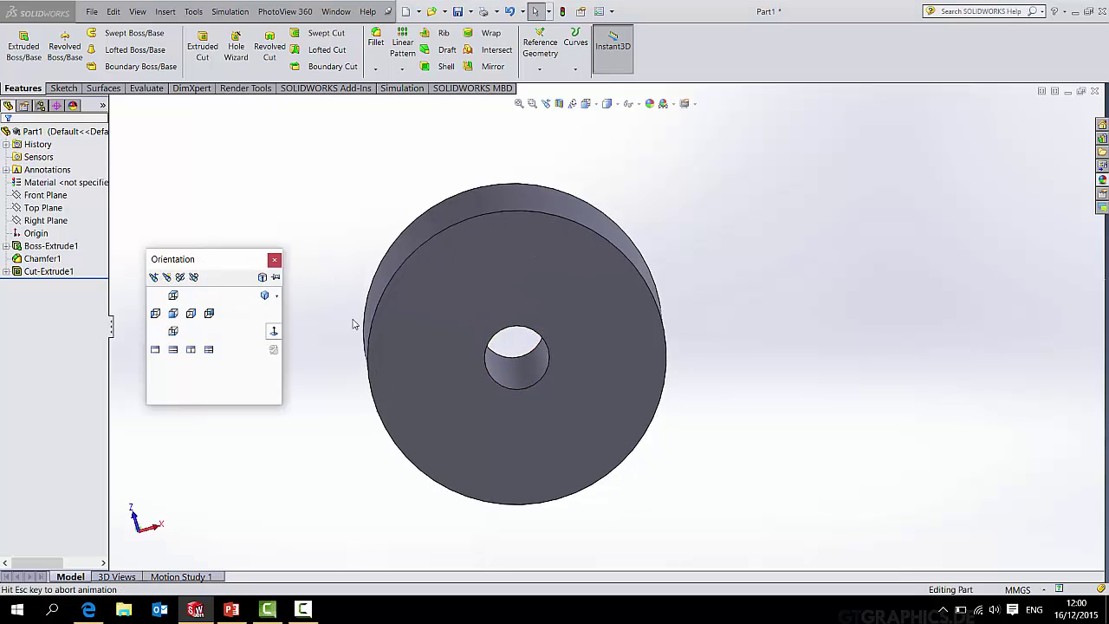
click(498, 264)
key(ctrl+8)
click(63, 87)
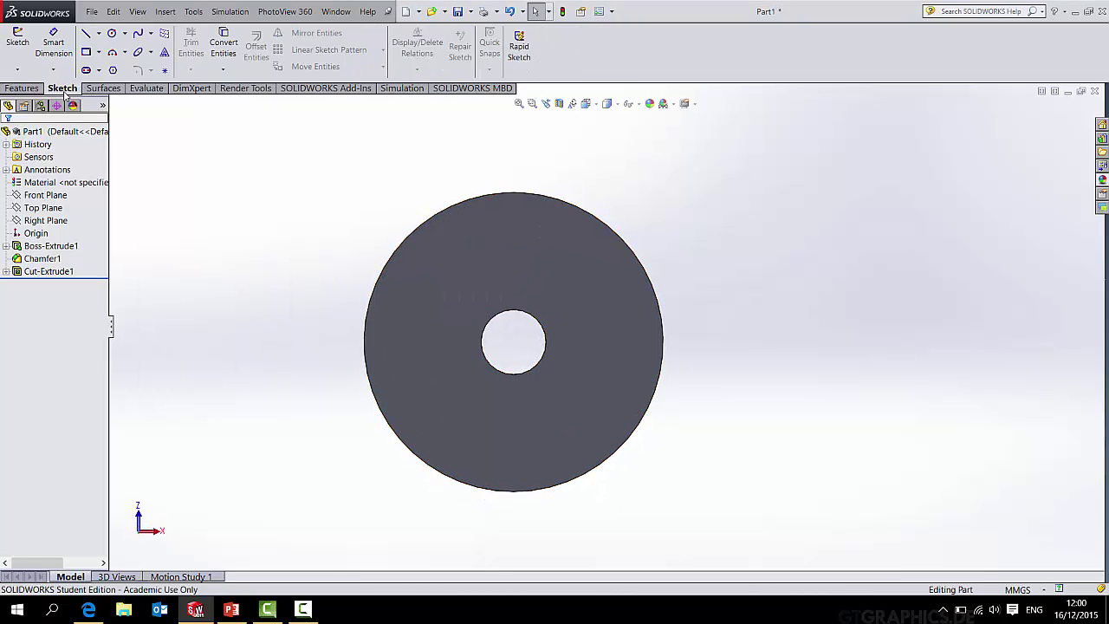
On the bottom face, draw vertical and horizontal construction lines quadrant-to-quadrant across the disk.
click(86, 33)
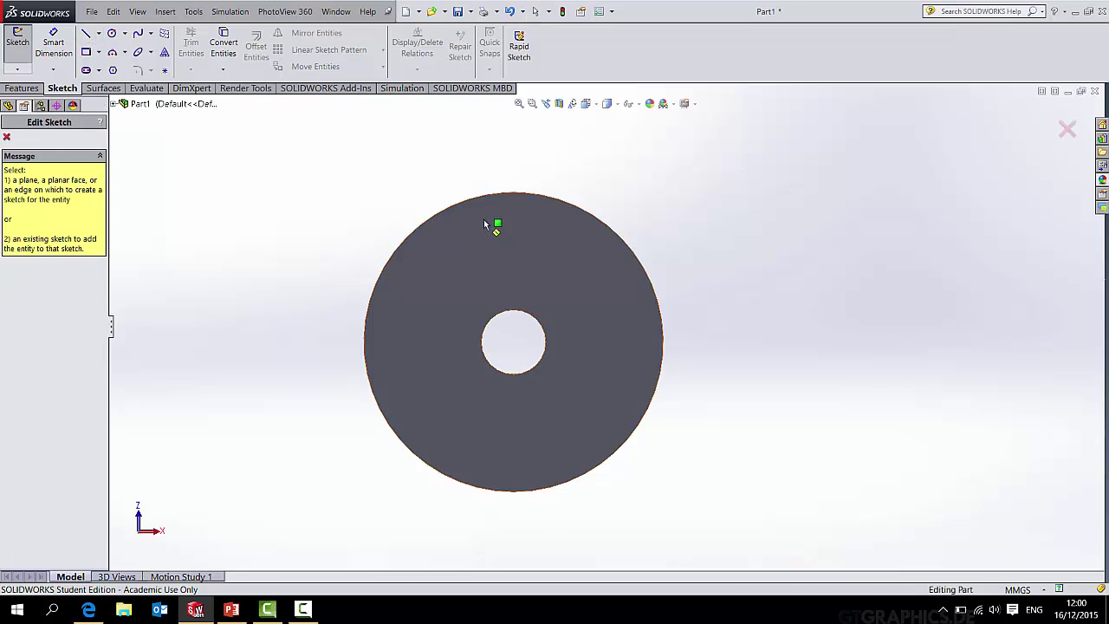
click(483, 219)
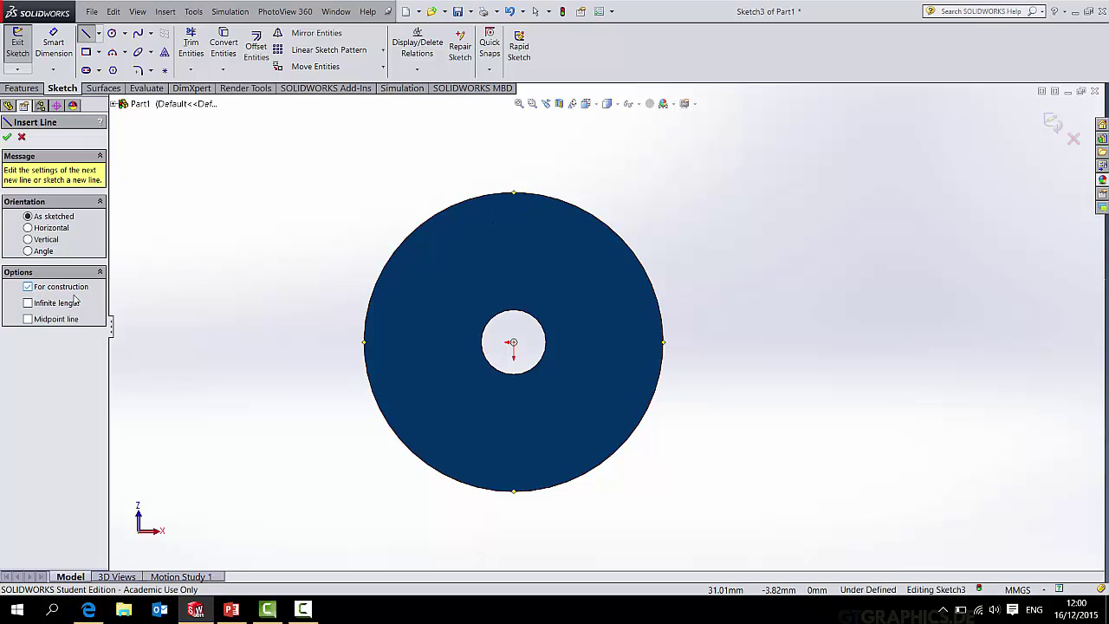
click(514, 194)
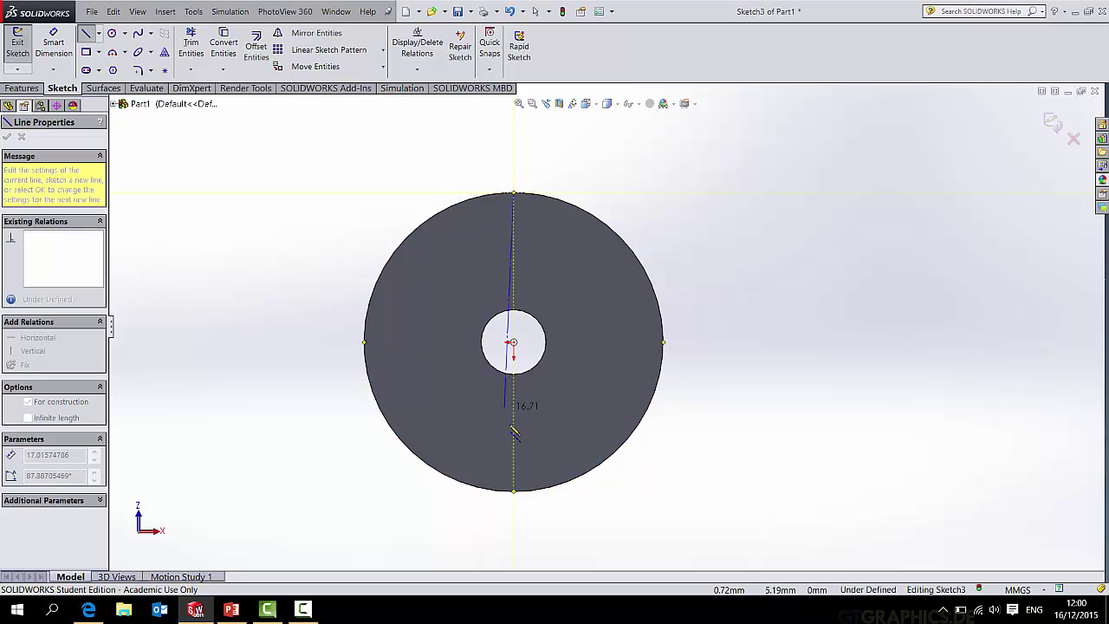
click(514, 491)
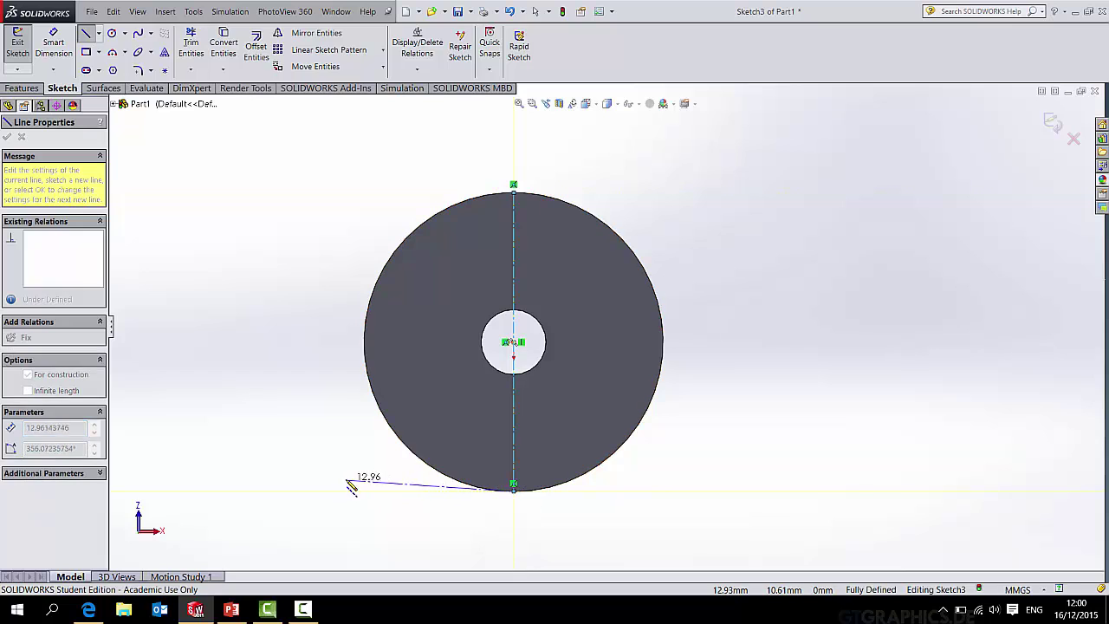
key(Escape)
click(86, 32)
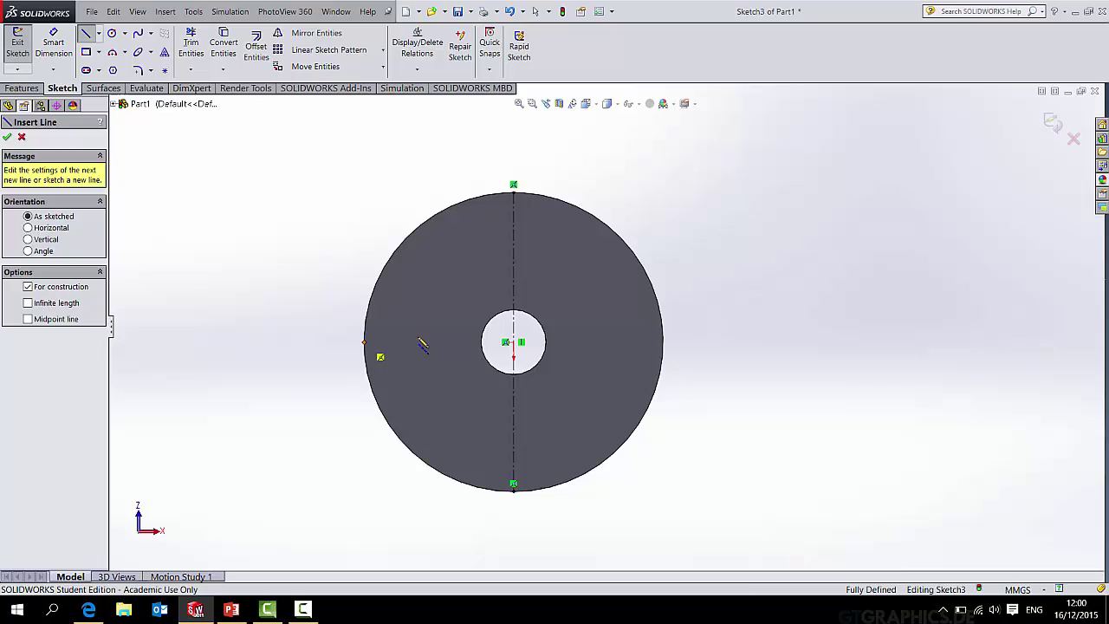
click(365, 342)
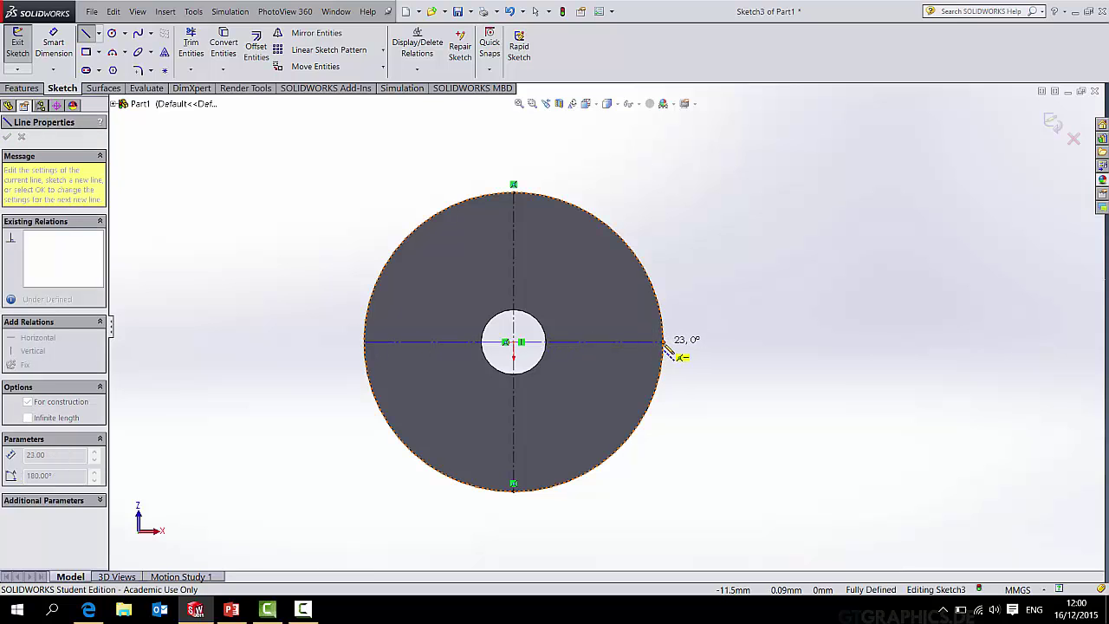
click(665, 345)
key(Escape)
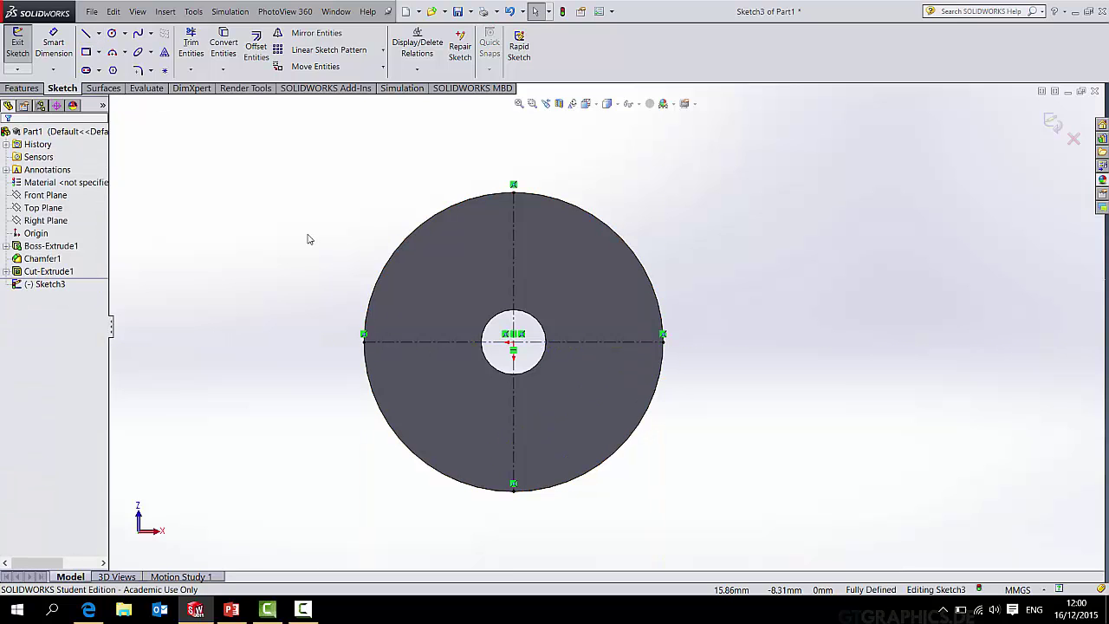
Draw a circle at the disk's outer edge and a concentric inner circle of radius 9.51.
click(112, 33)
click(513, 343)
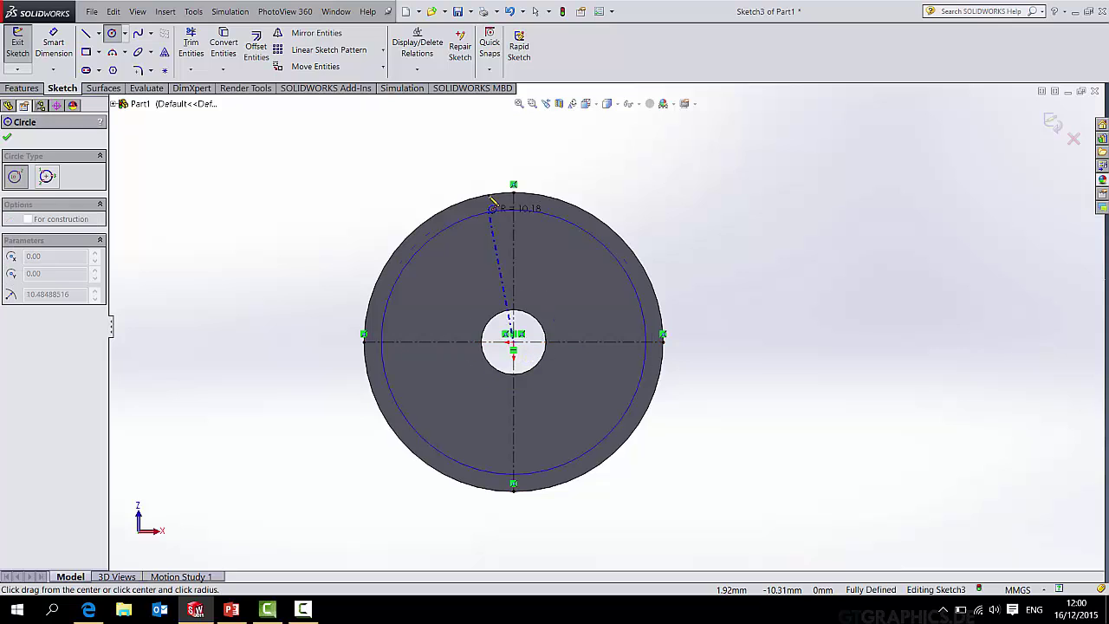
click(510, 201)
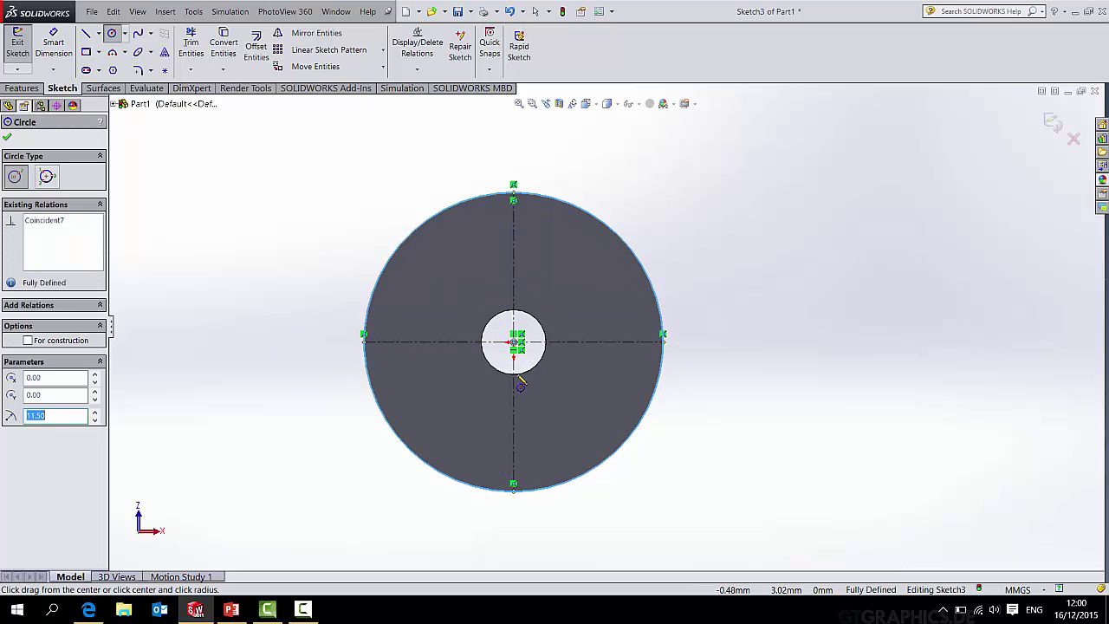
click(514, 343)
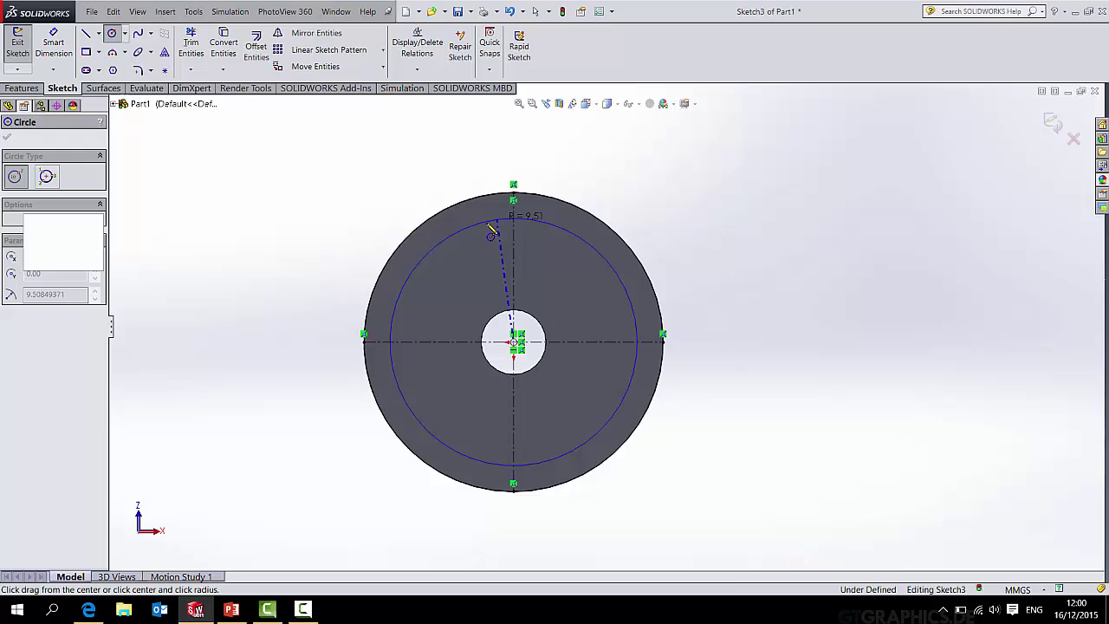
click(490, 224)
scroll(459, 217, down, 3)
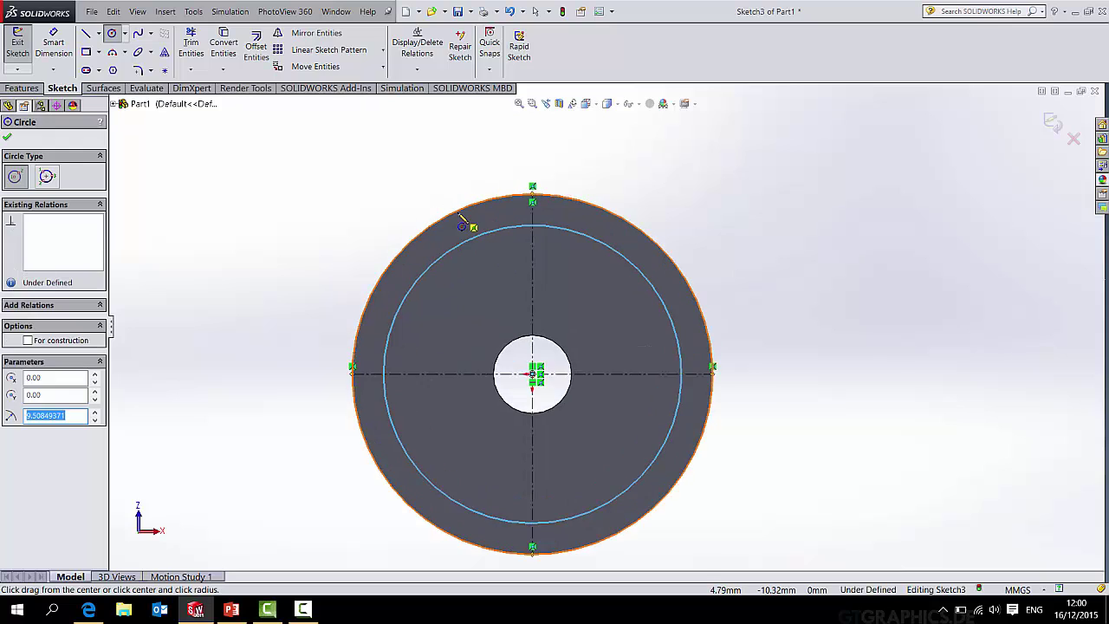
Draw two radial lines from the centre to the disk's top and left edges.
click(87, 35)
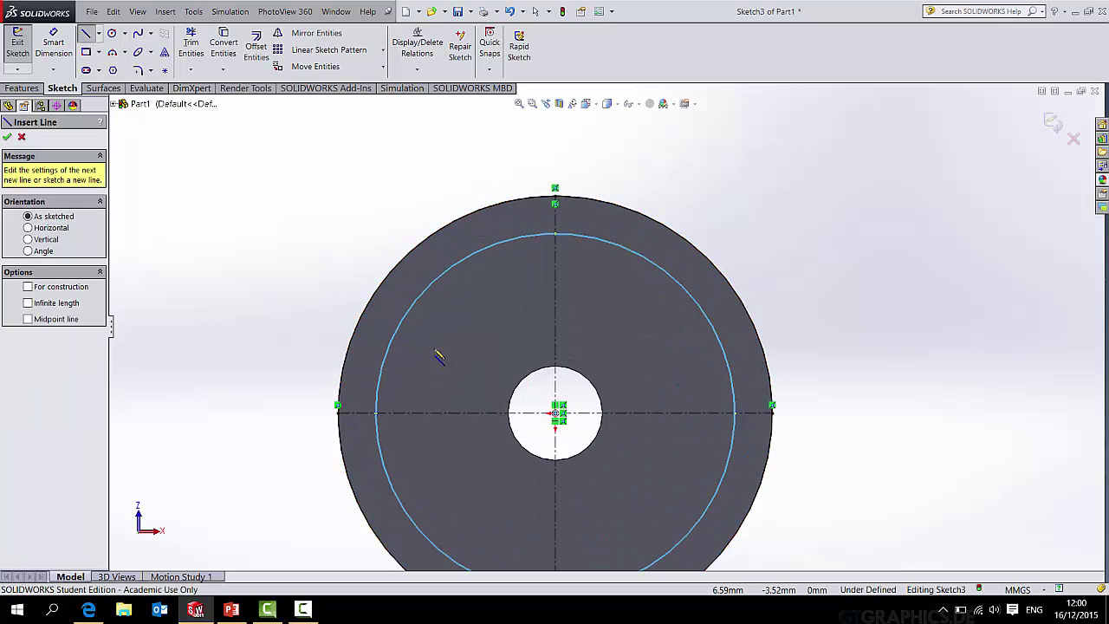
click(555, 413)
click(517, 198)
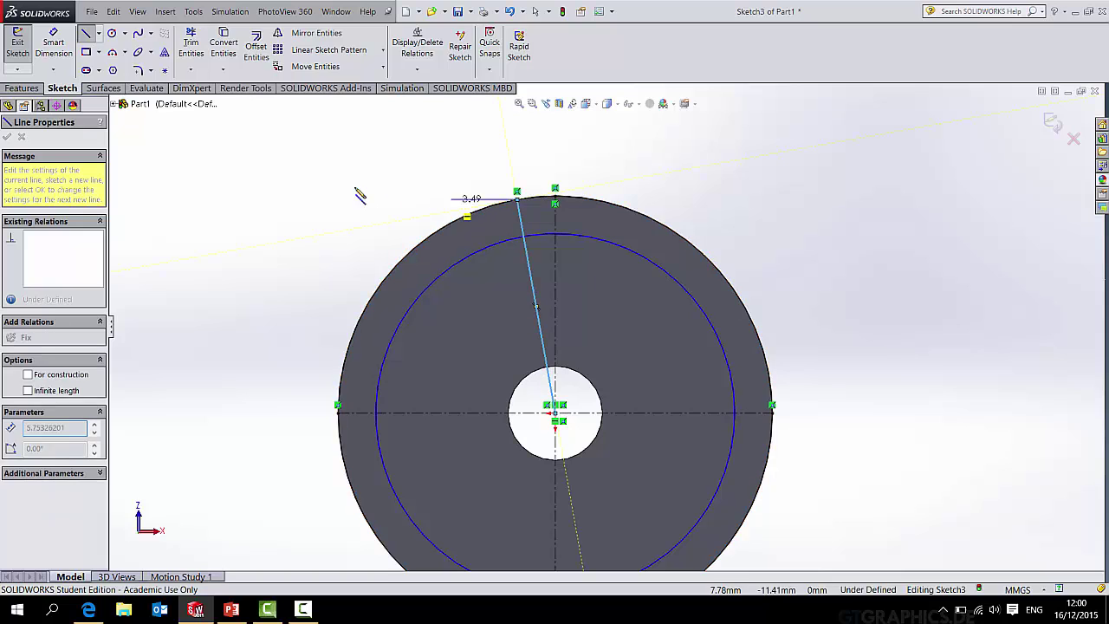
click(87, 34)
click(87, 35)
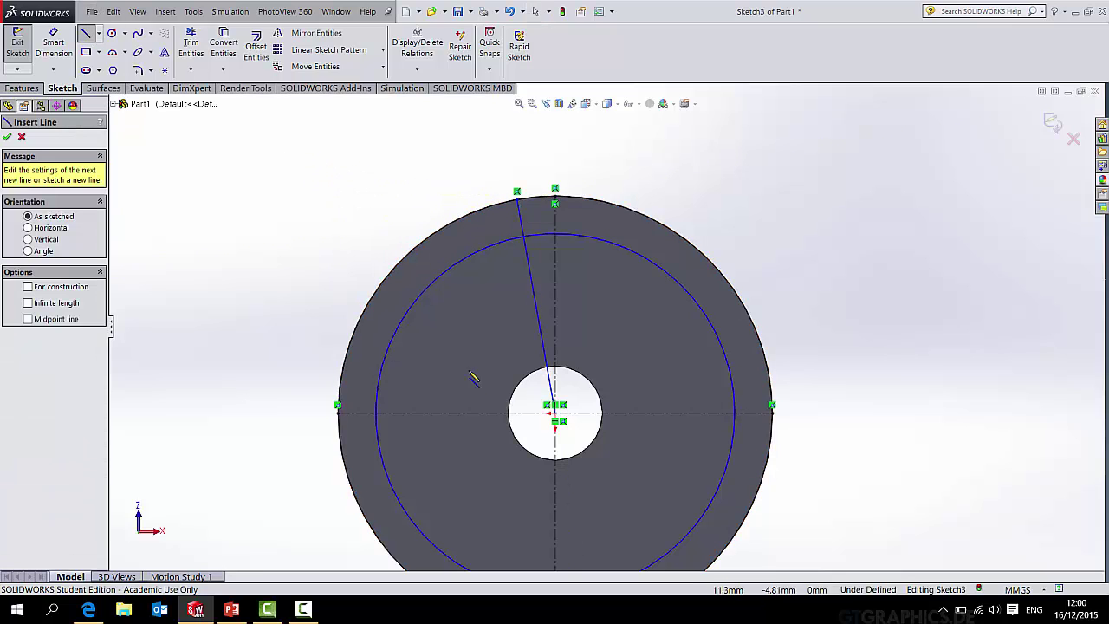
click(555, 413)
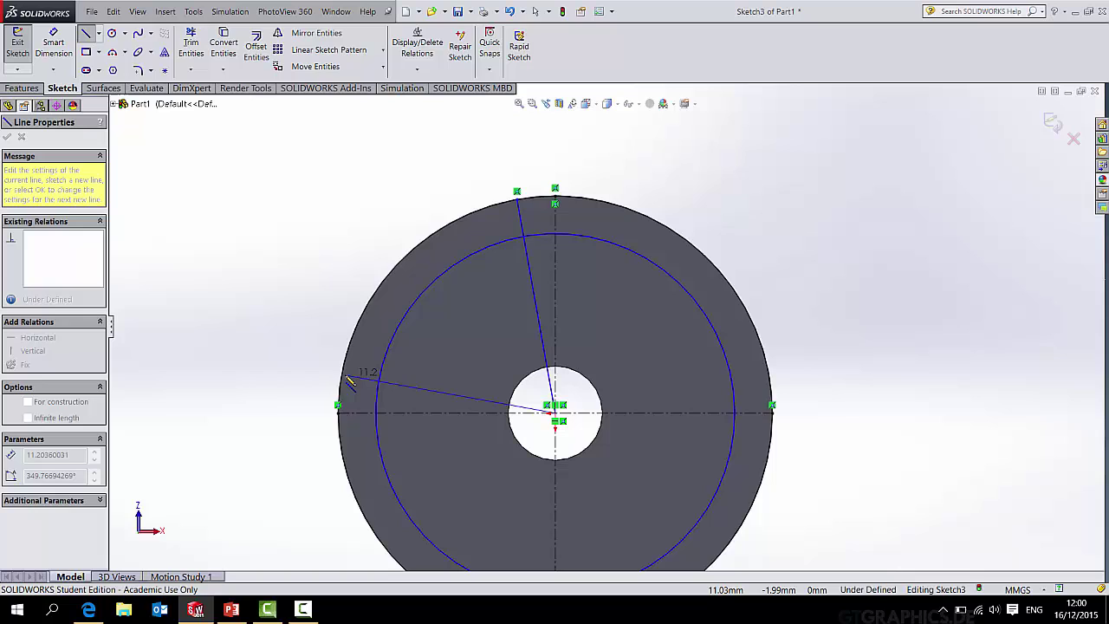
click(347, 375)
click(190, 46)
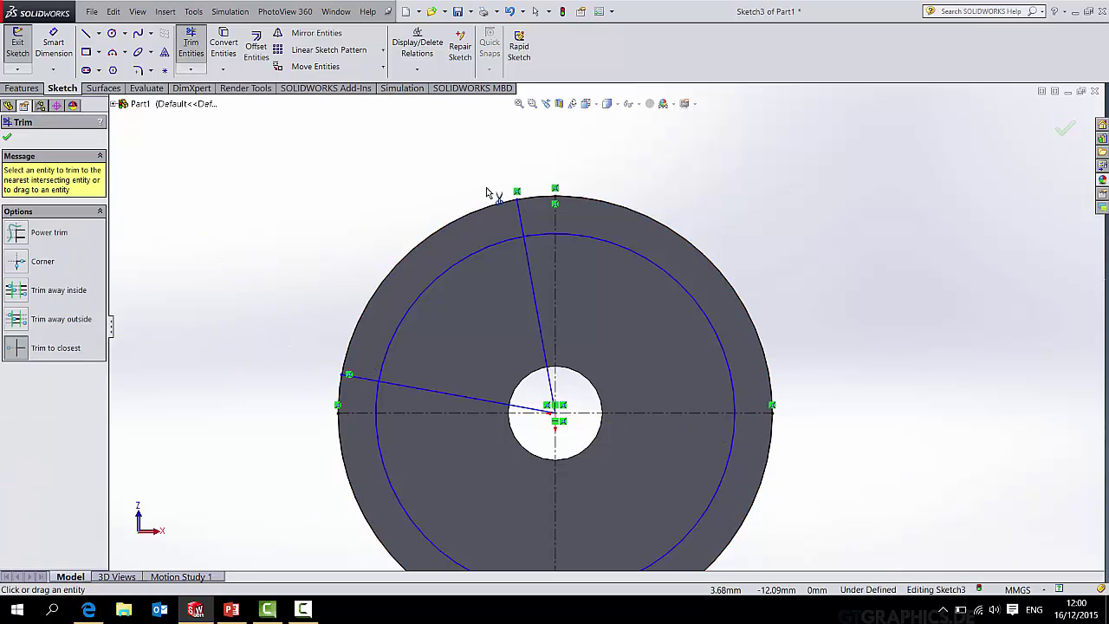
Trim the inner circle's top arc and the radial line parts inside it.
click(544, 235)
click(530, 256)
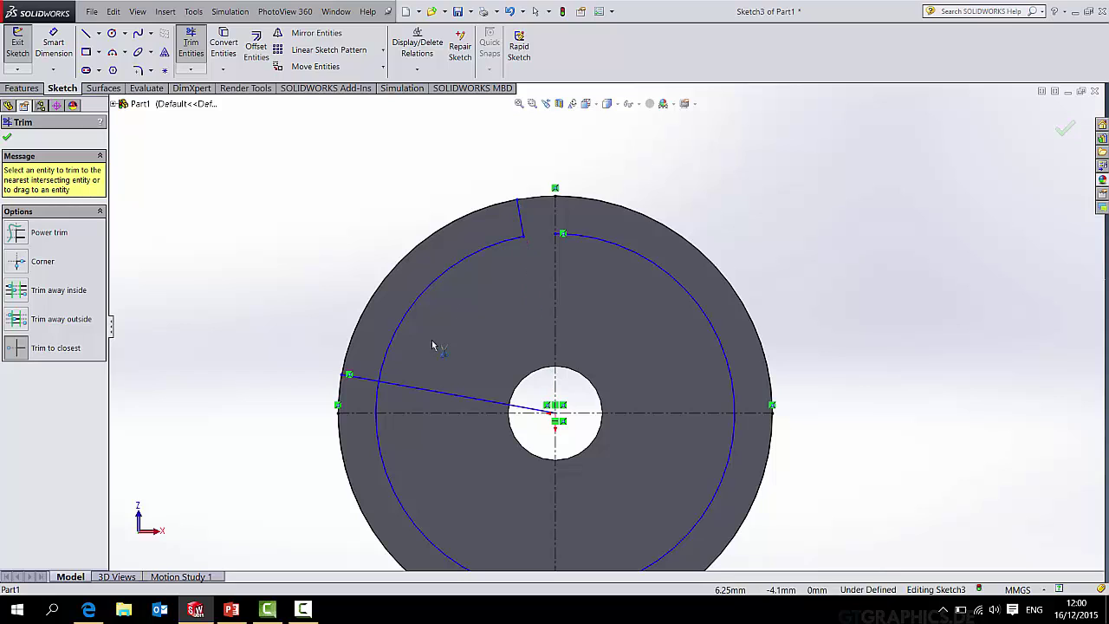
click(395, 387)
click(382, 380)
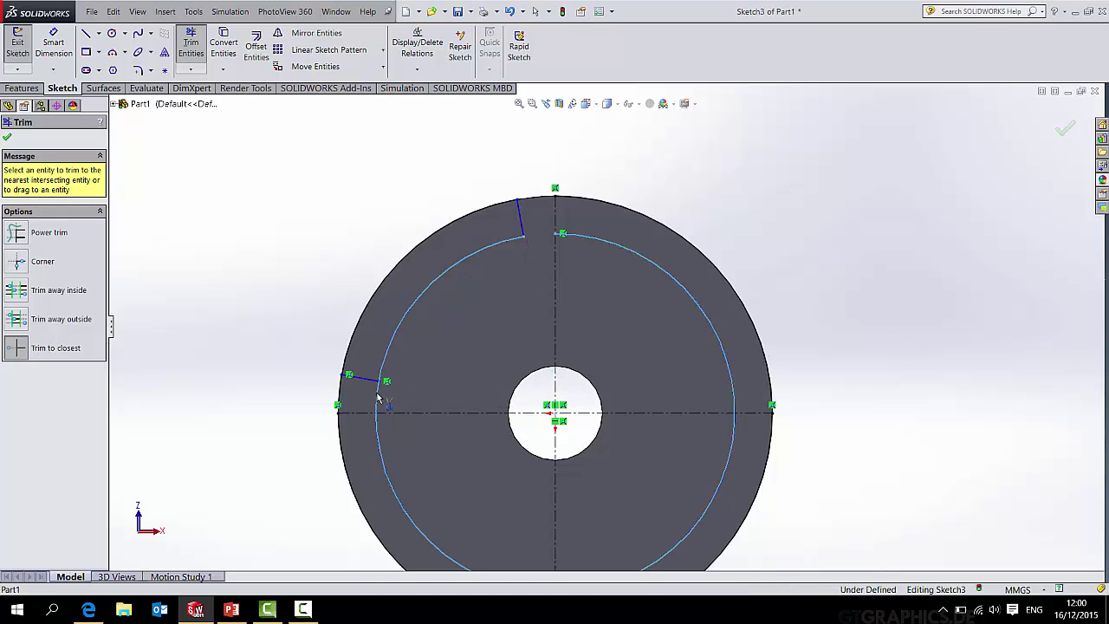
Draw two more radial lines from the centre toward the right and bottom edges.
click(86, 33)
scroll(597, 338, down, 2)
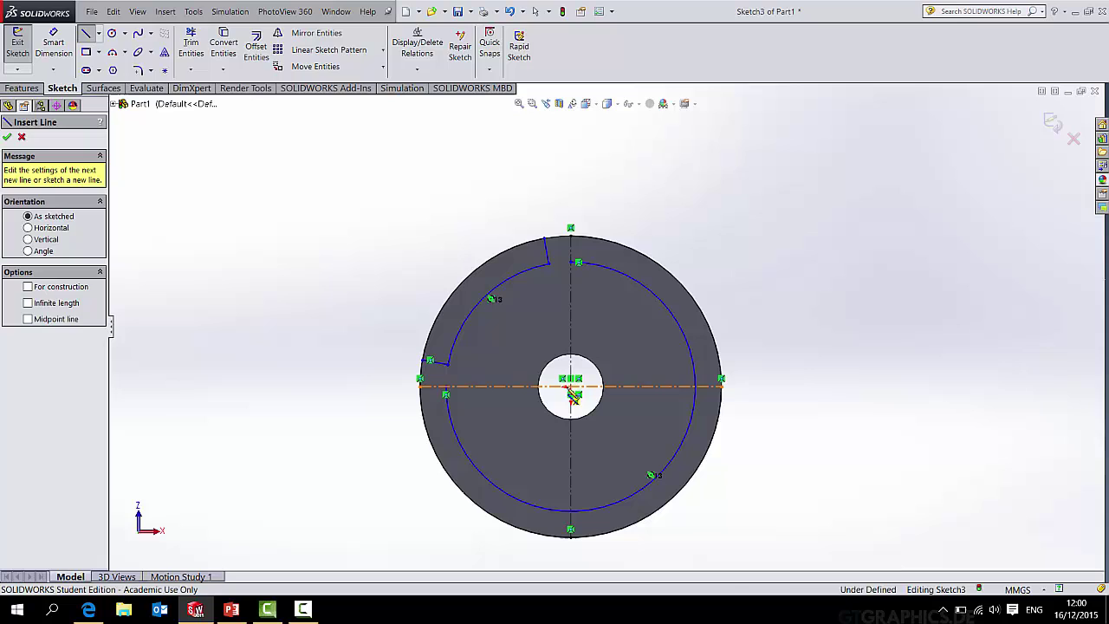
click(572, 391)
click(725, 421)
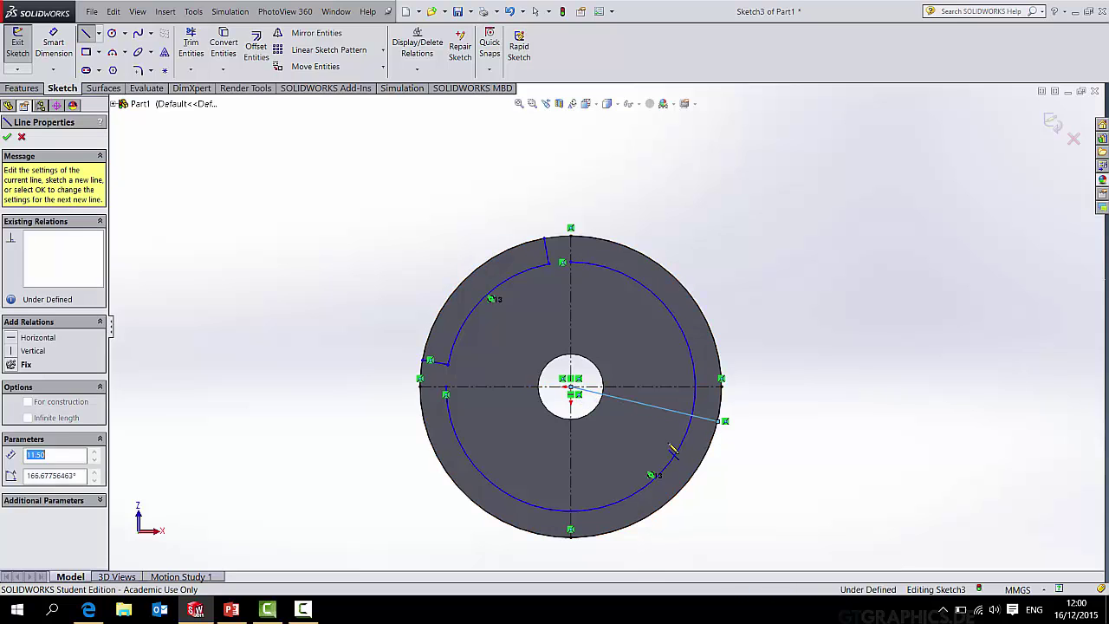
key(Escape)
click(86, 33)
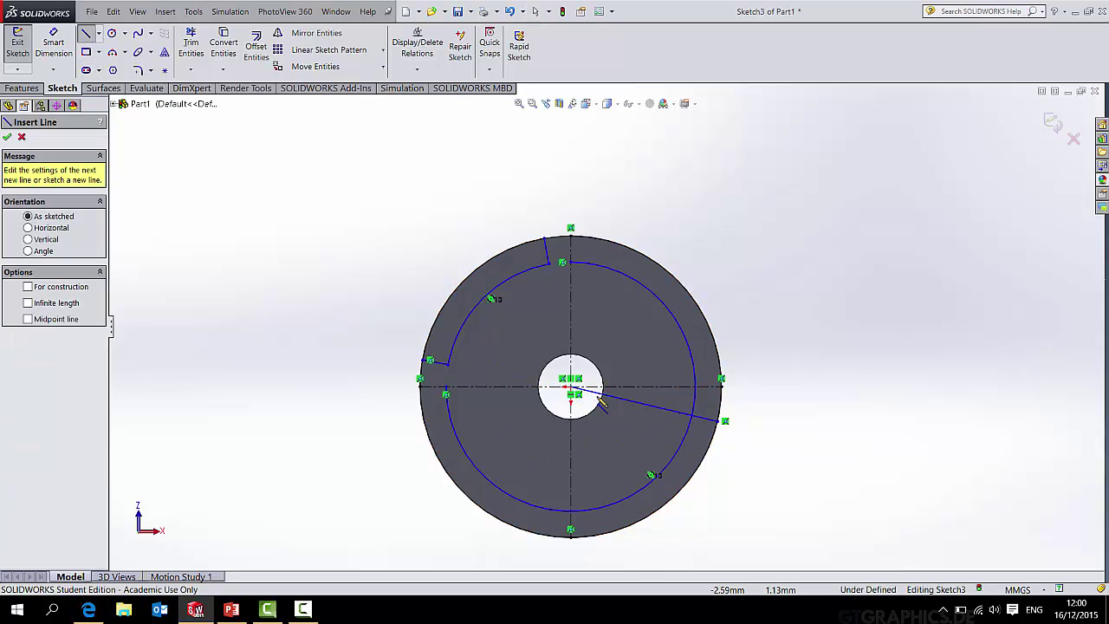
click(572, 390)
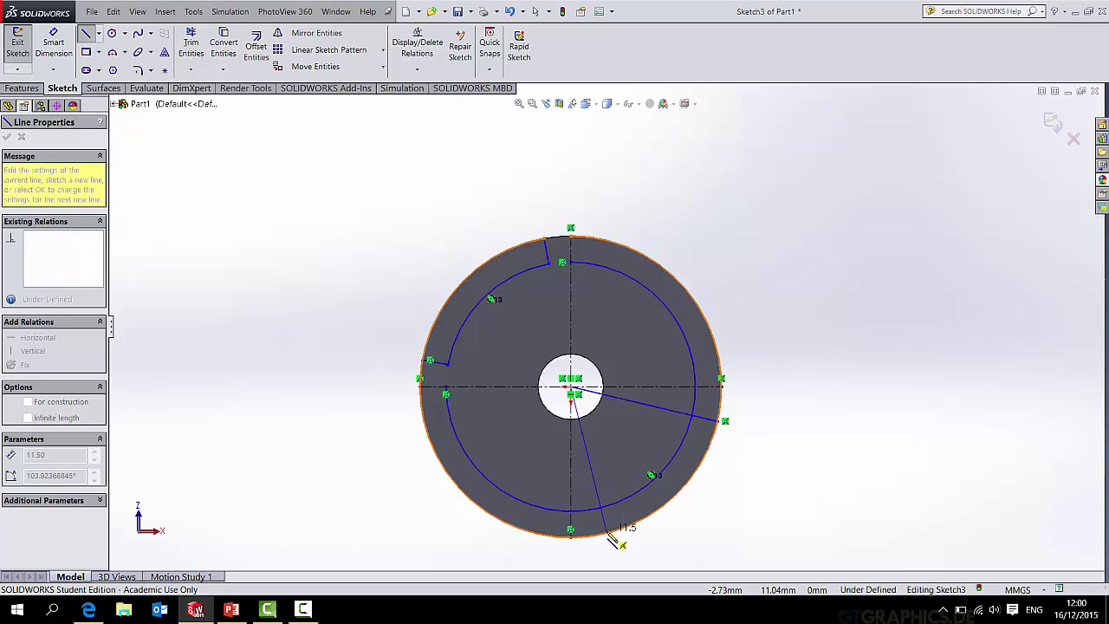
Power-trim the right, upper-right and lower-left arc segments, leaving two curved slot profiles.
click(190, 45)
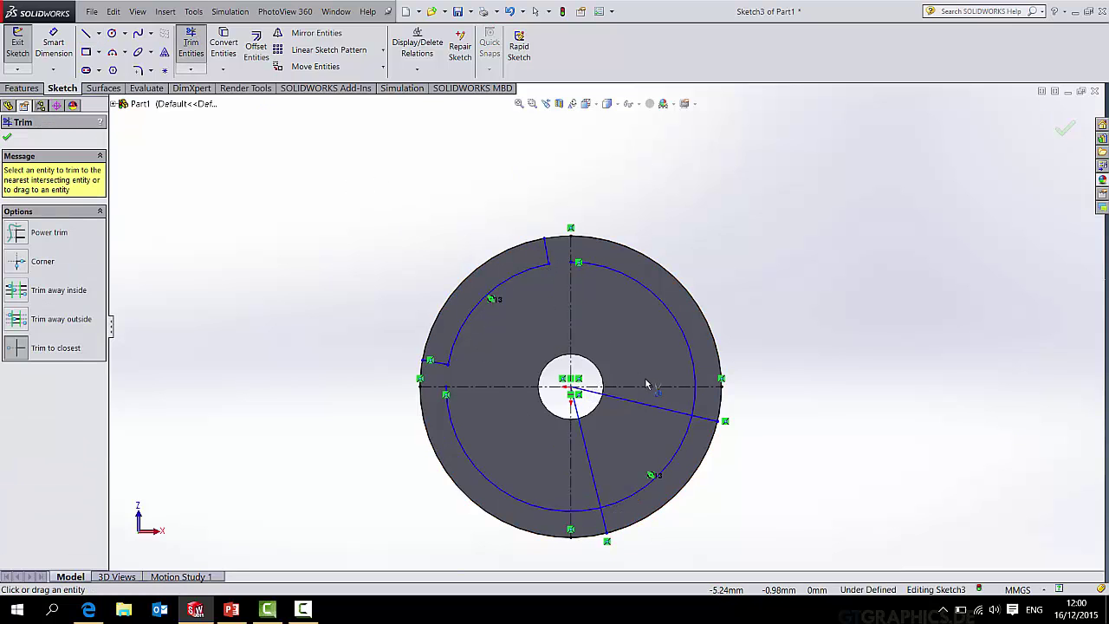
drag(682, 407, 719, 411)
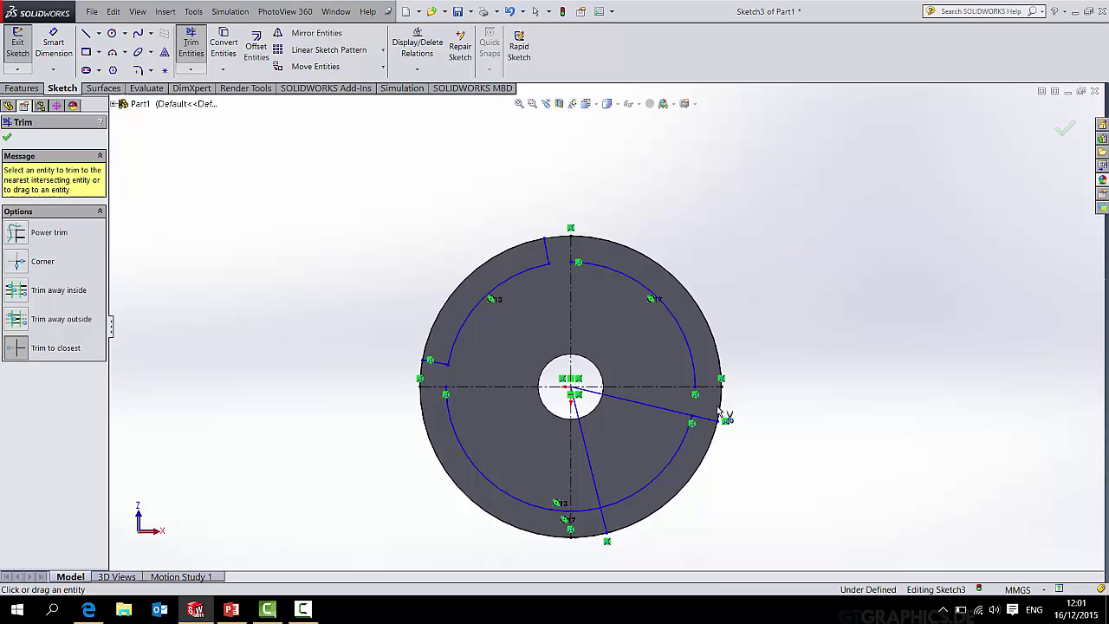
mouse_move(670, 319)
mouse_down()
mouse_move(680, 373)
mouse_move(656, 412)
mouse_up()
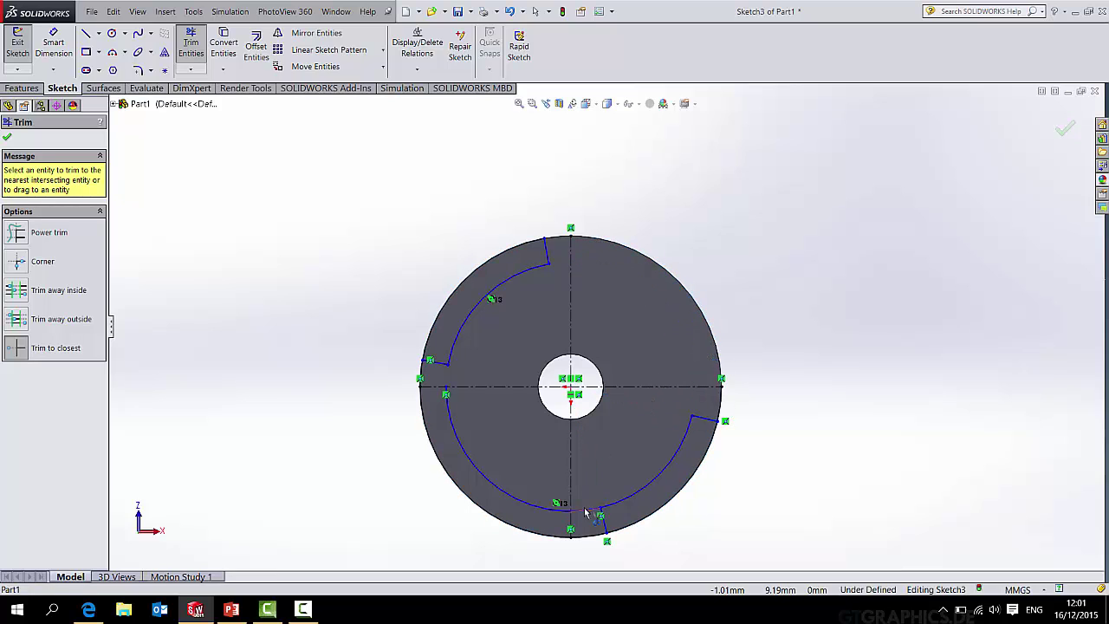
mouse_move(584, 506)
mouse_down()
mouse_move(572, 516)
mouse_move(468, 441)
mouse_move(540, 528)
mouse_up()
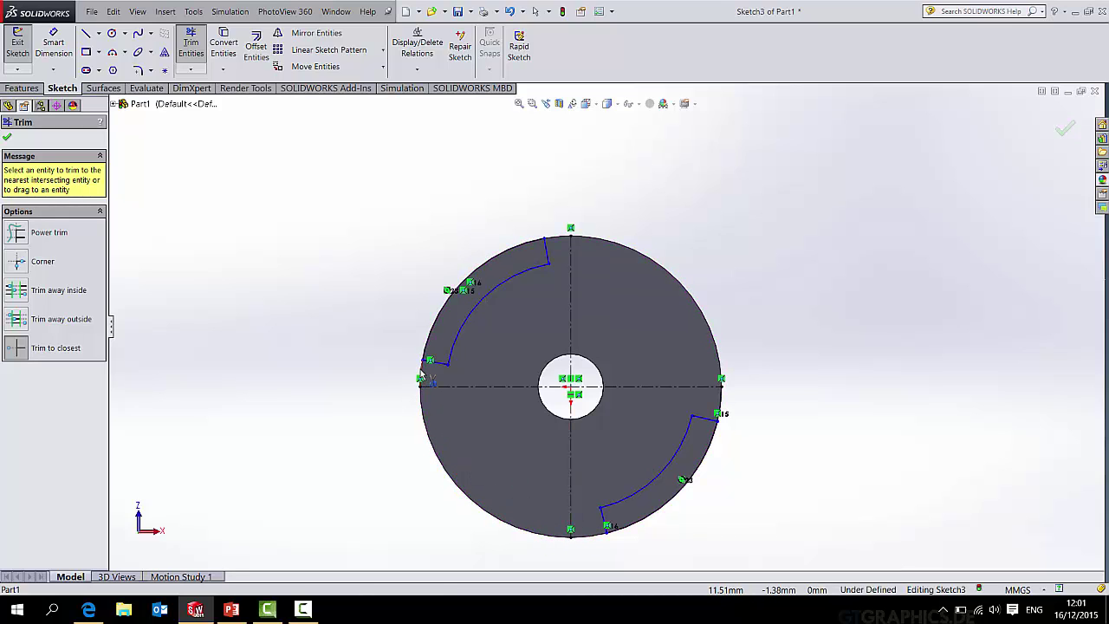
scroll(605, 326, up, 2)
Dimension the upper-left slot's ends 3 mm from the vertical and horizontal centrelines.
click(52, 45)
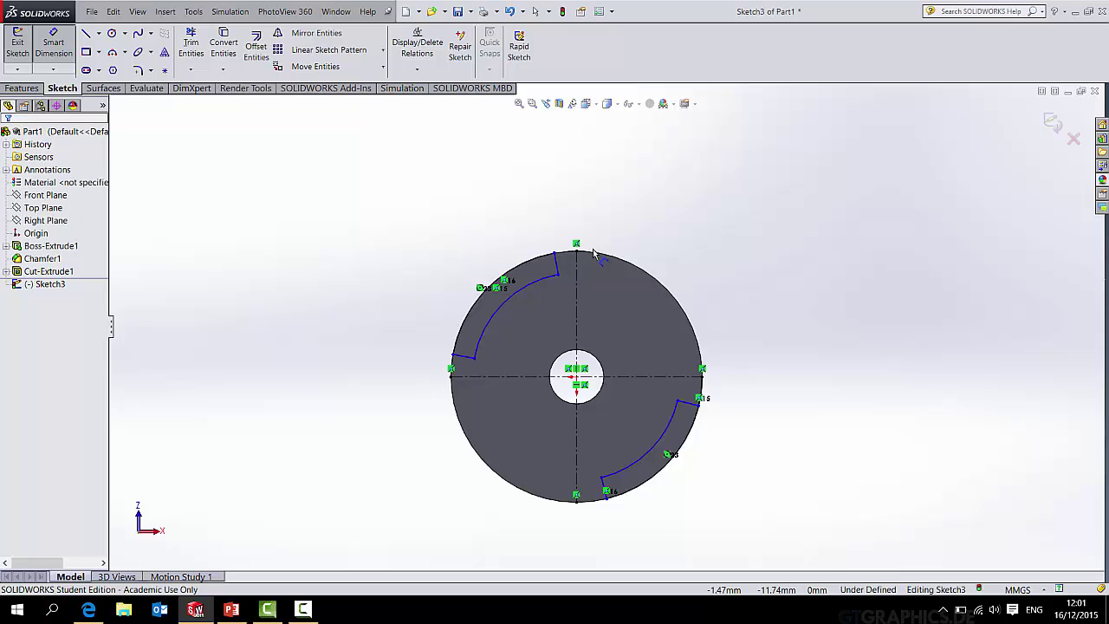
scroll(582, 232, up, 3)
click(554, 253)
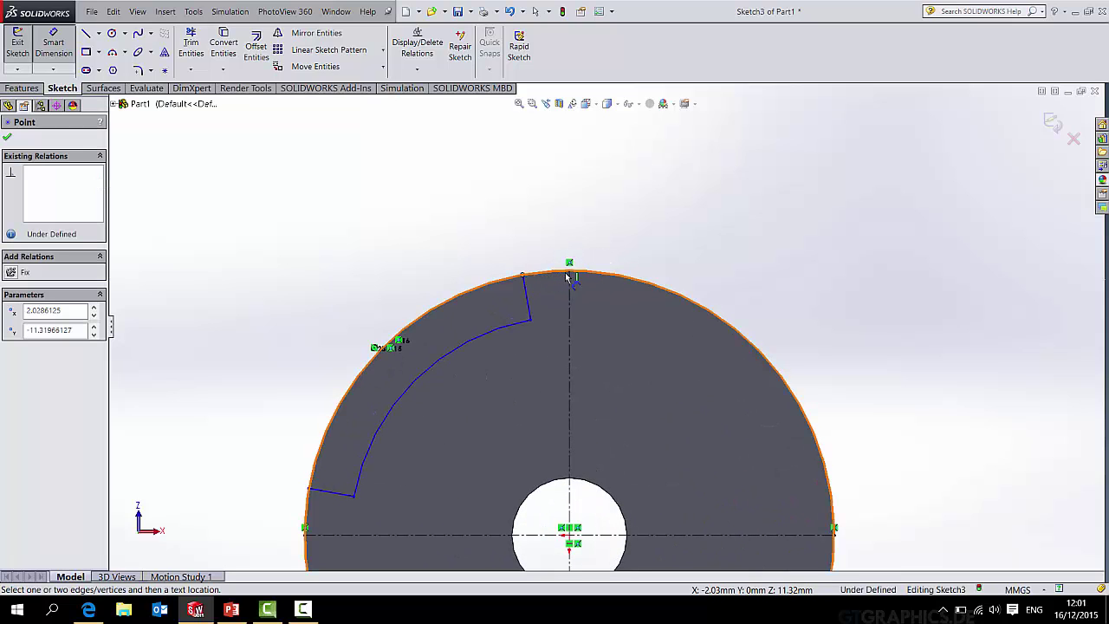
click(568, 271)
click(565, 223)
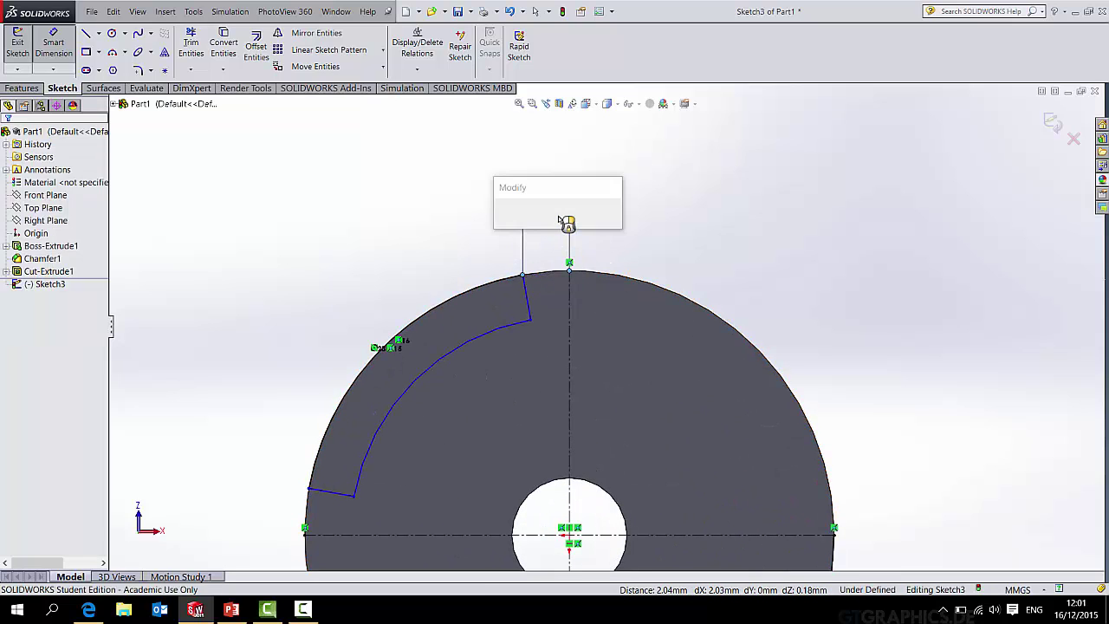
text(3)
key(Return)
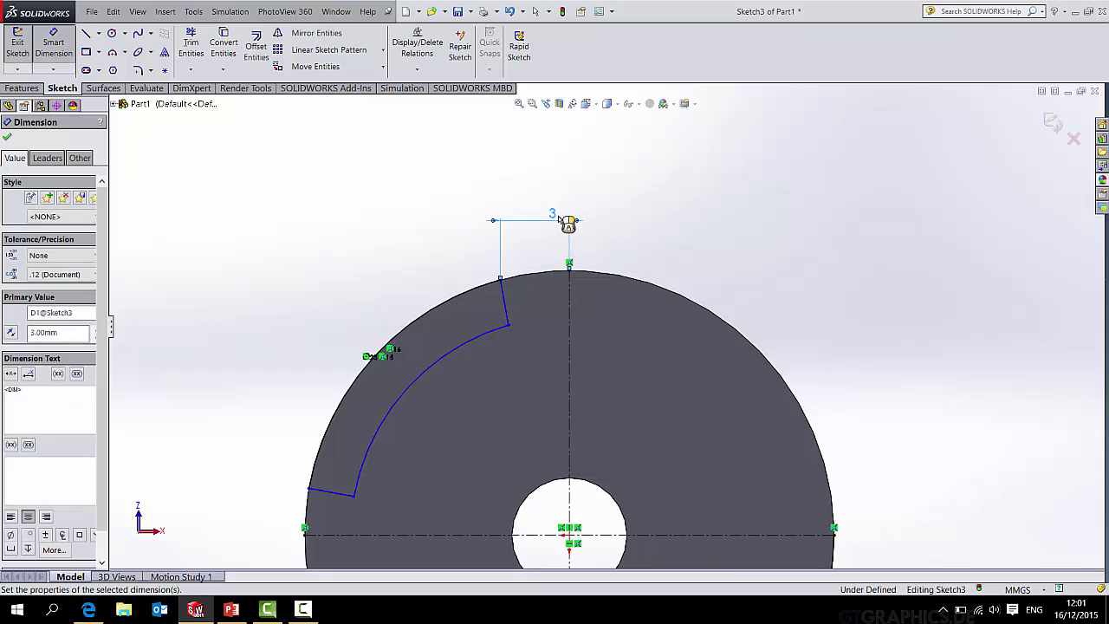
scroll(606, 327, down, 3)
click(396, 449)
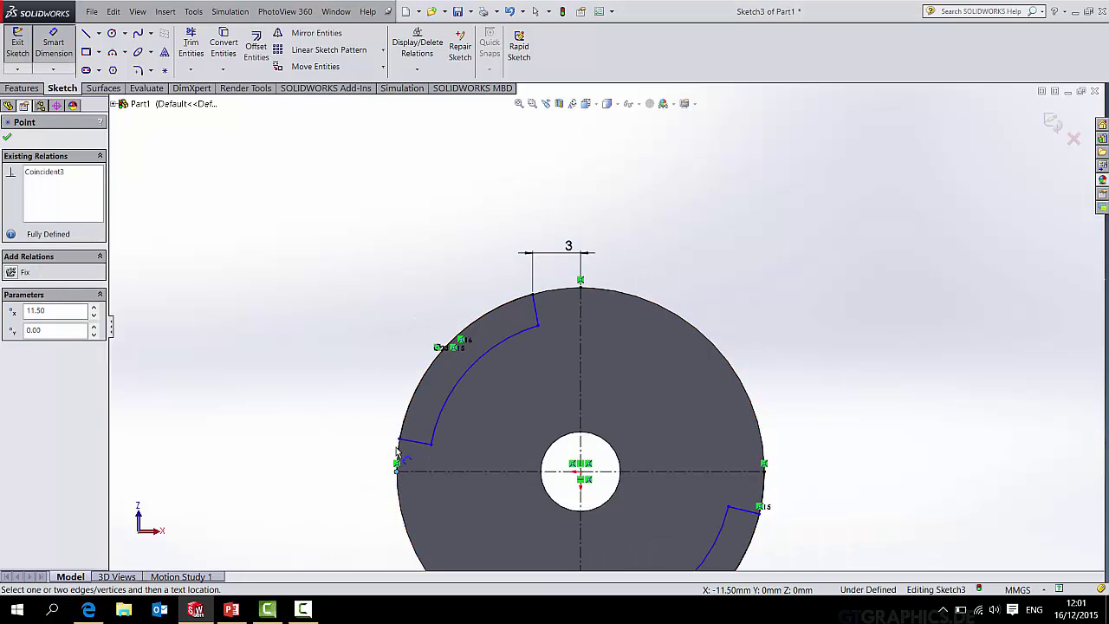
click(400, 445)
click(340, 452)
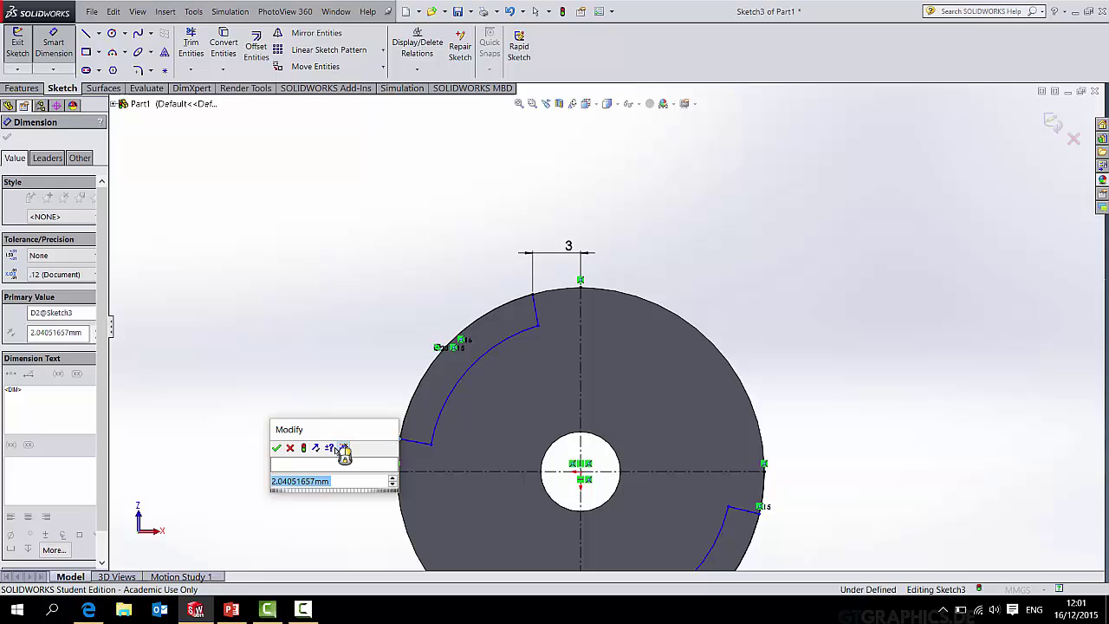
text(3)
key(Return)
scroll(718, 494, down, 2)
scroll(704, 427, up, 4)
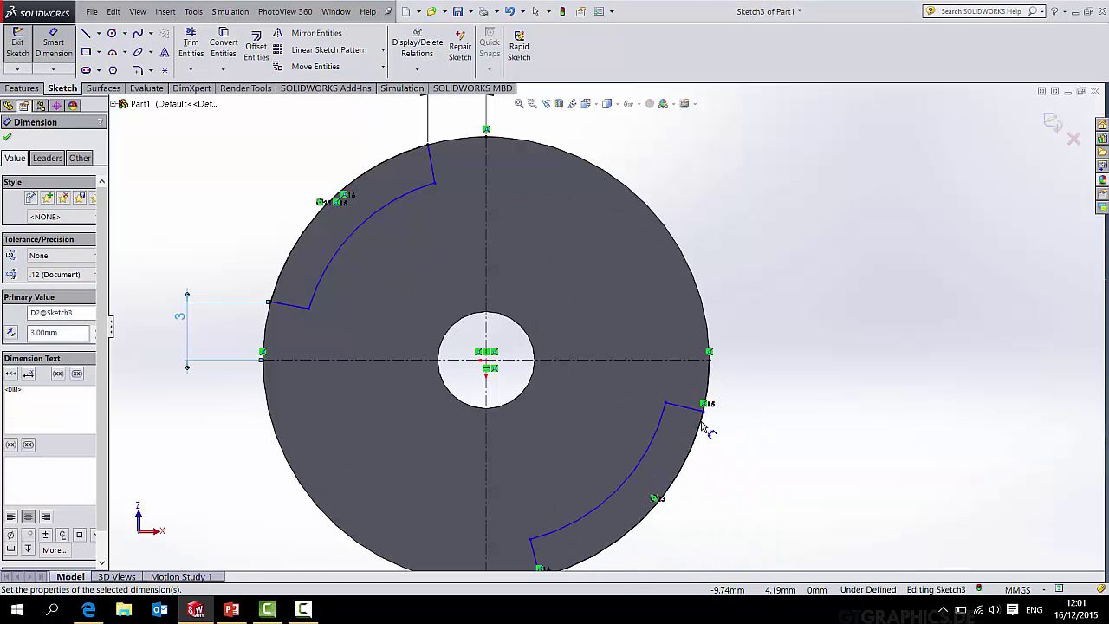
Dimension the lower-right slot's ends 3 mm from the horizontal and vertical centrelines.
click(709, 355)
click(702, 408)
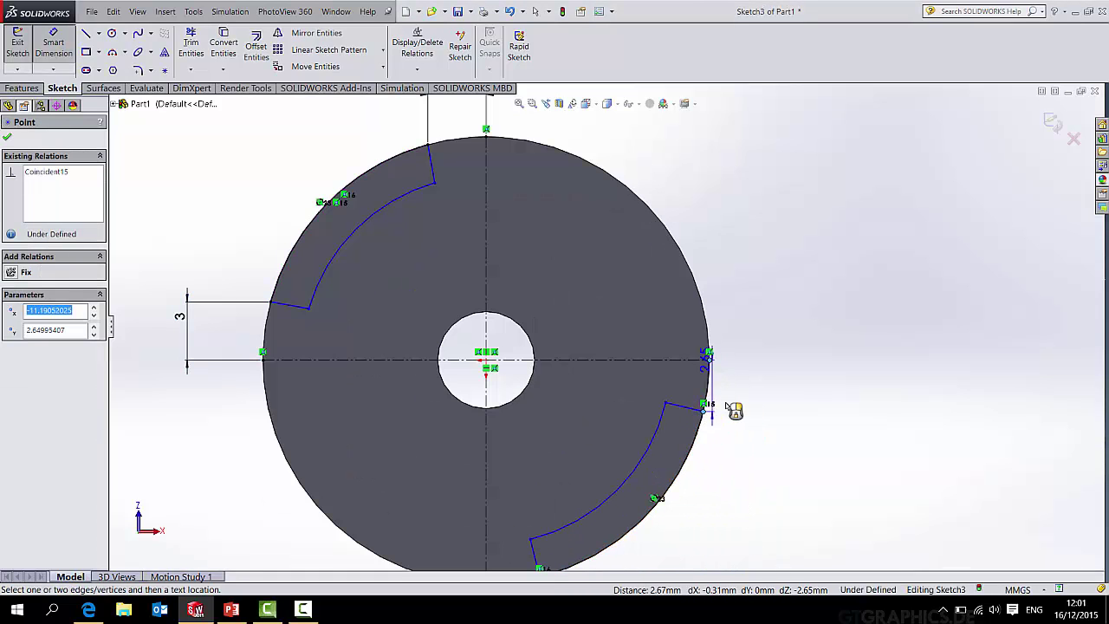
click(778, 400)
text(3)
key(Return)
scroll(680, 411, down, 2)
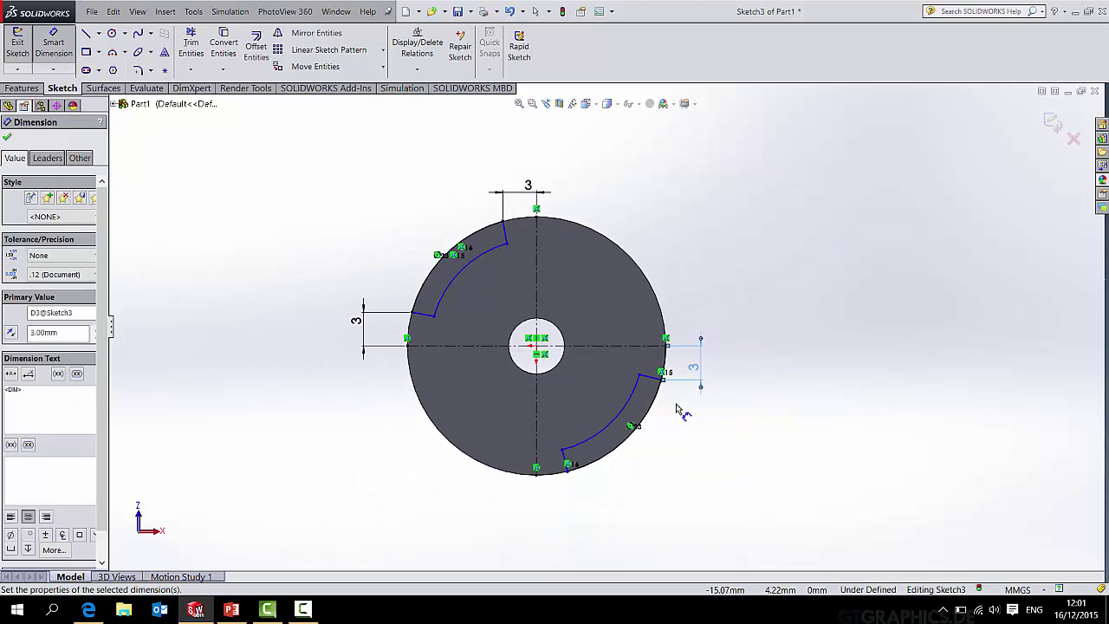
scroll(537, 465, up, 2)
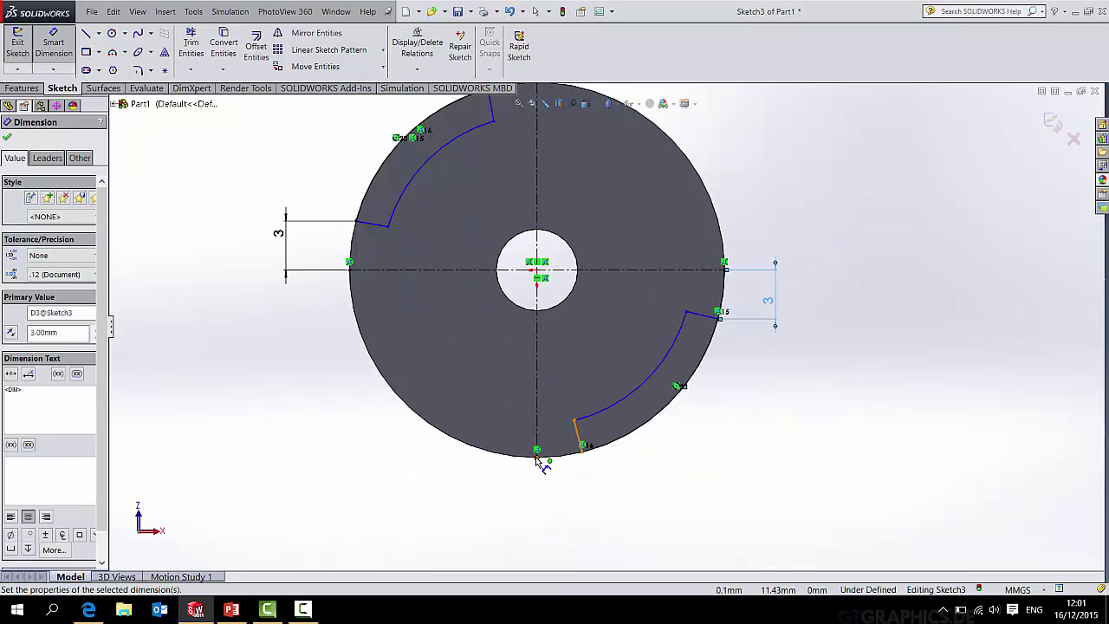
click(537, 456)
click(583, 448)
click(571, 497)
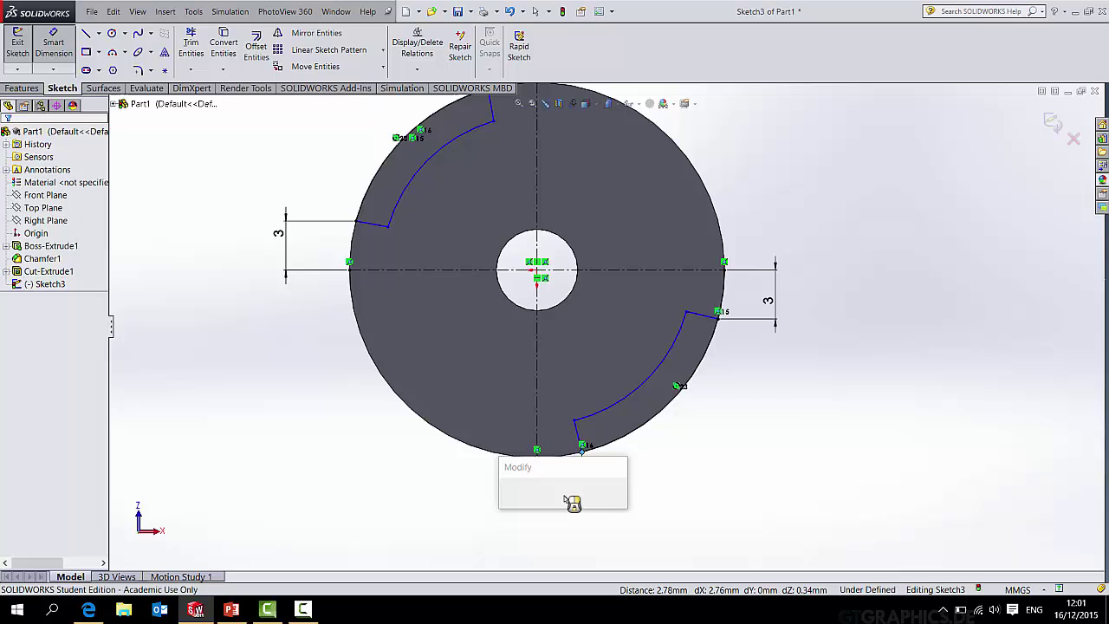
text(3)
key(Return)
Set the lower and upper arcs each 2 mm inside the disk's outer edge.
click(654, 387)
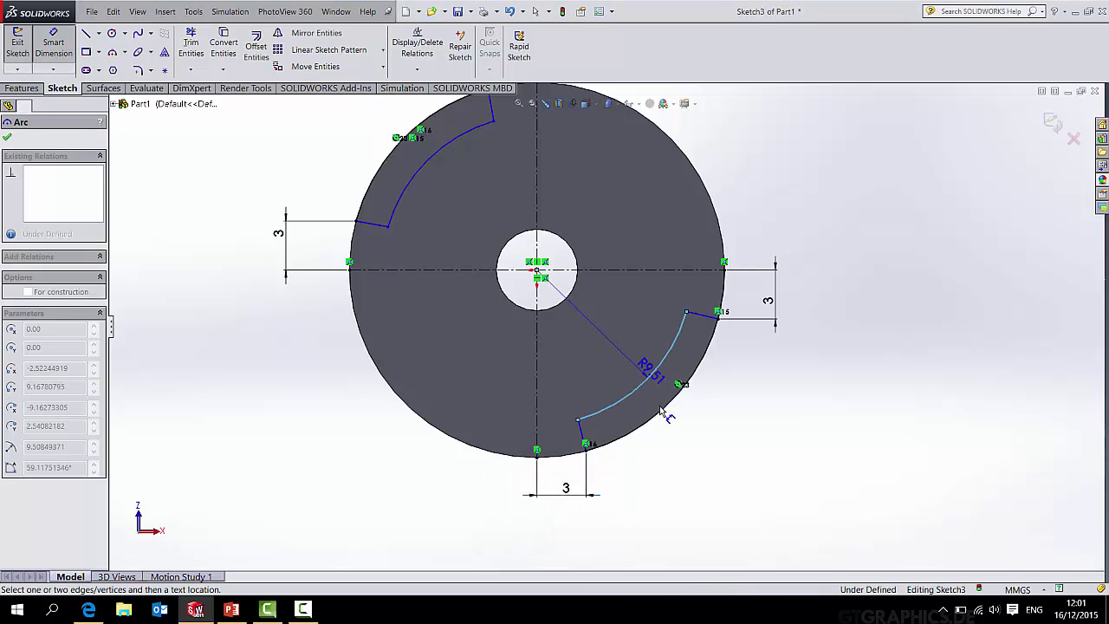
click(710, 463)
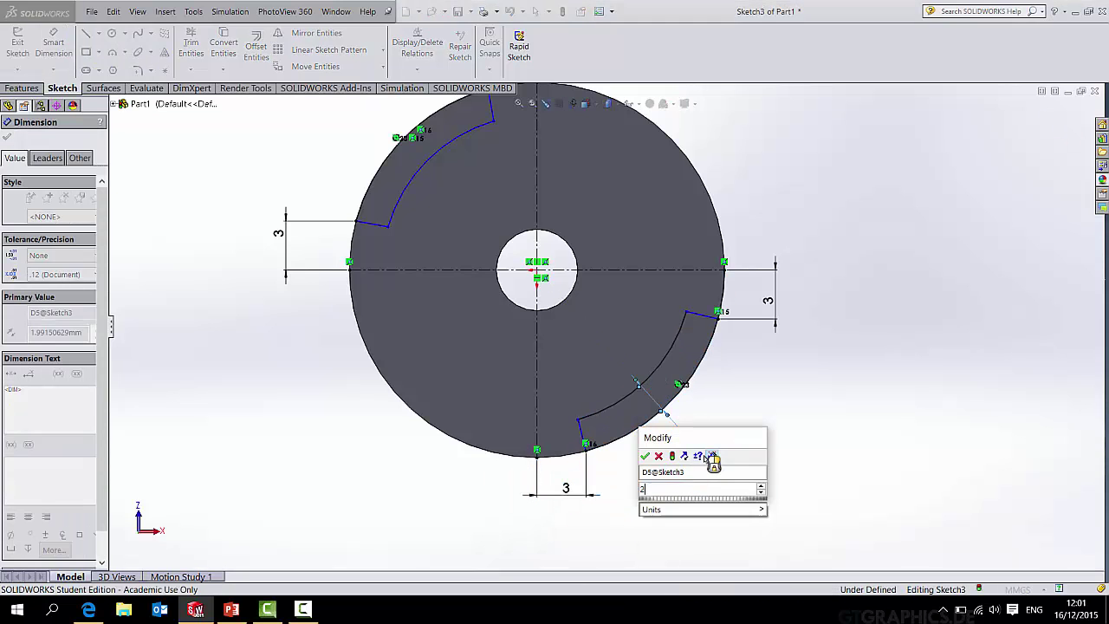
text(2)
key(Return)
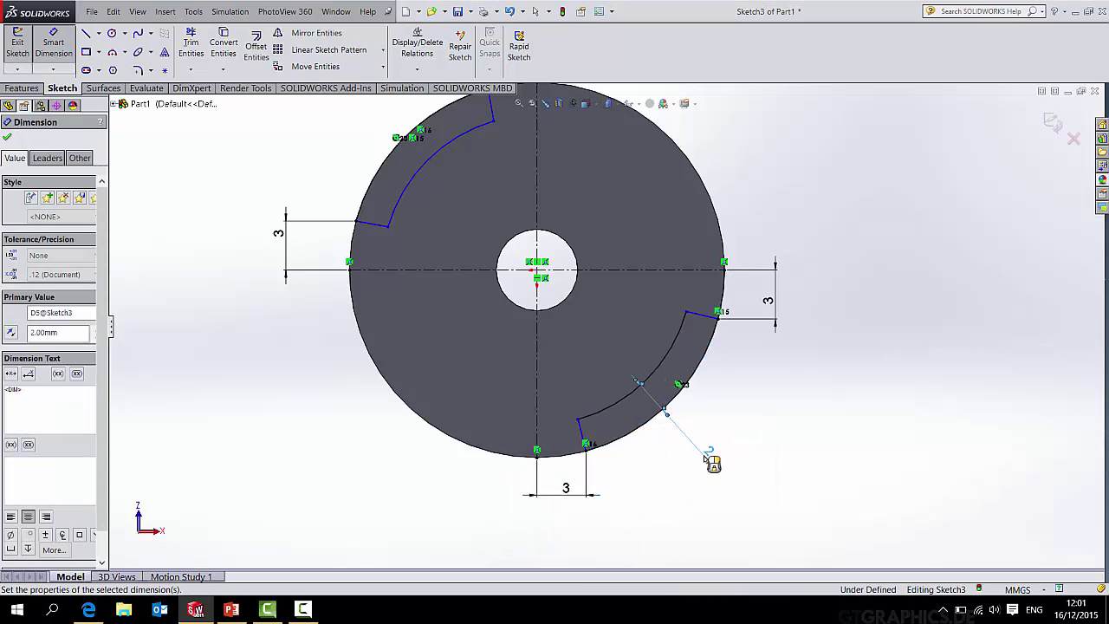
click(446, 121)
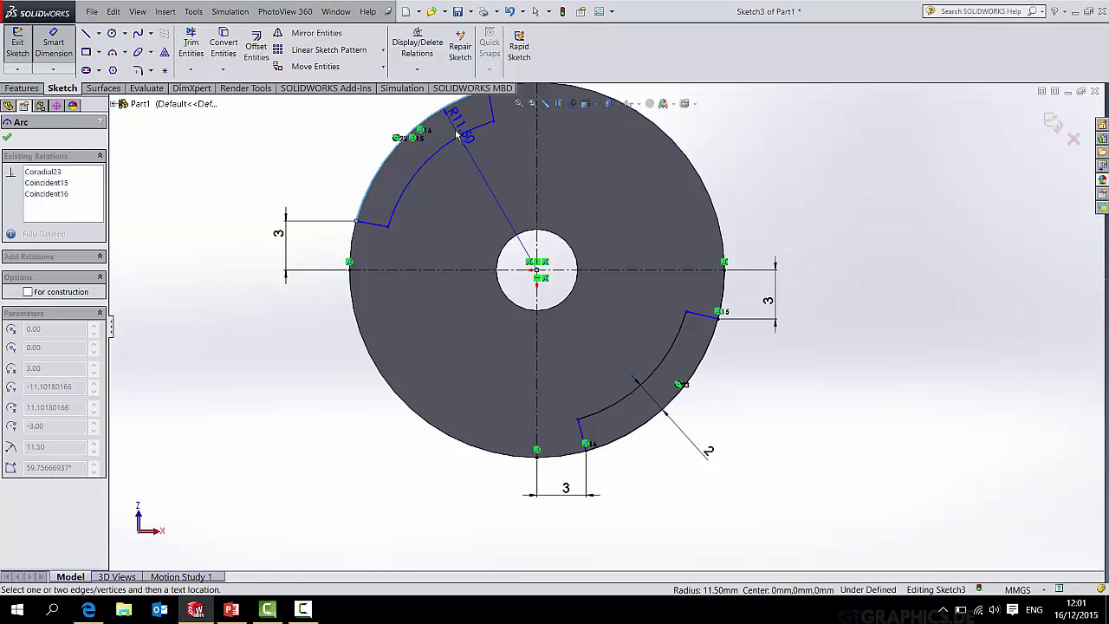
click(344, 150)
text(2)
key(Return)
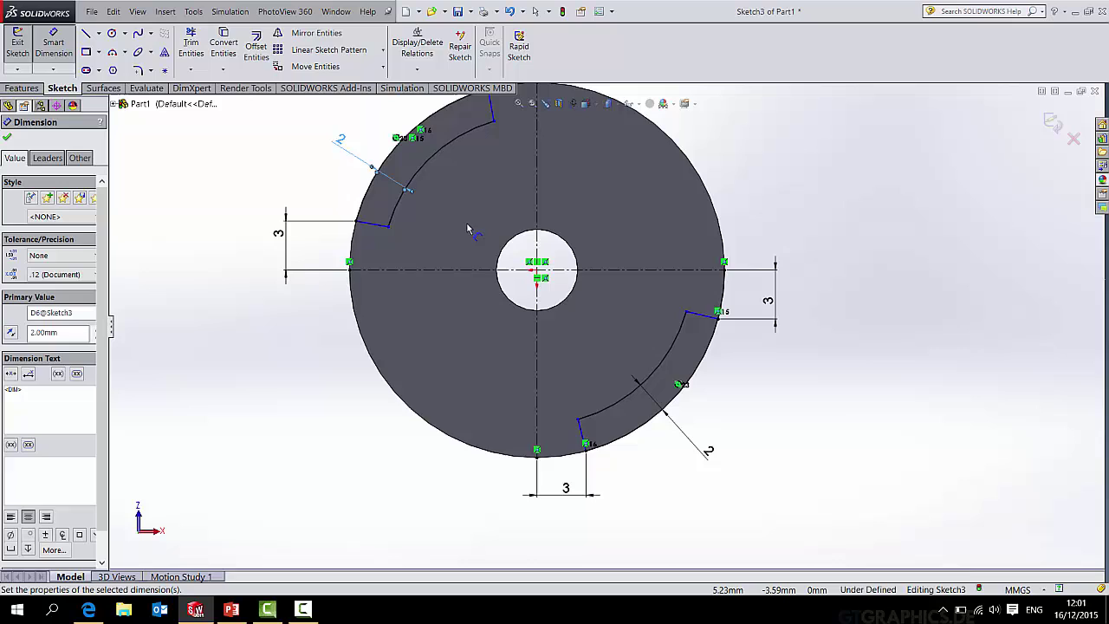
scroll(509, 227, up, 2)
scroll(571, 282, down, 2)
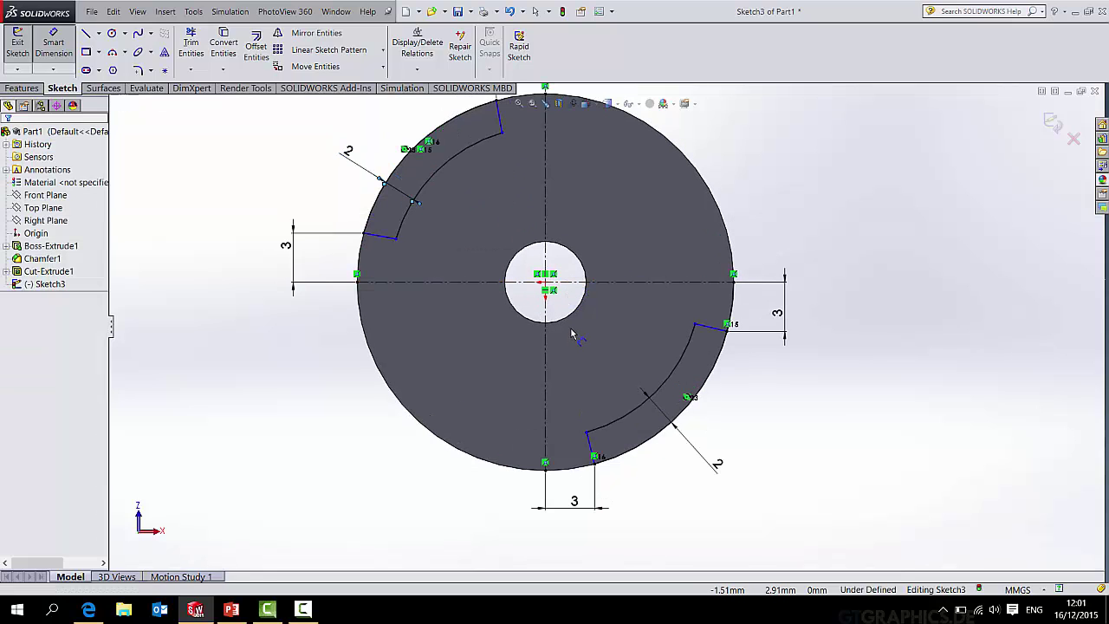
Finish dimensioning and drag the upper arc's endpoint slightly to the right.
key(Escape)
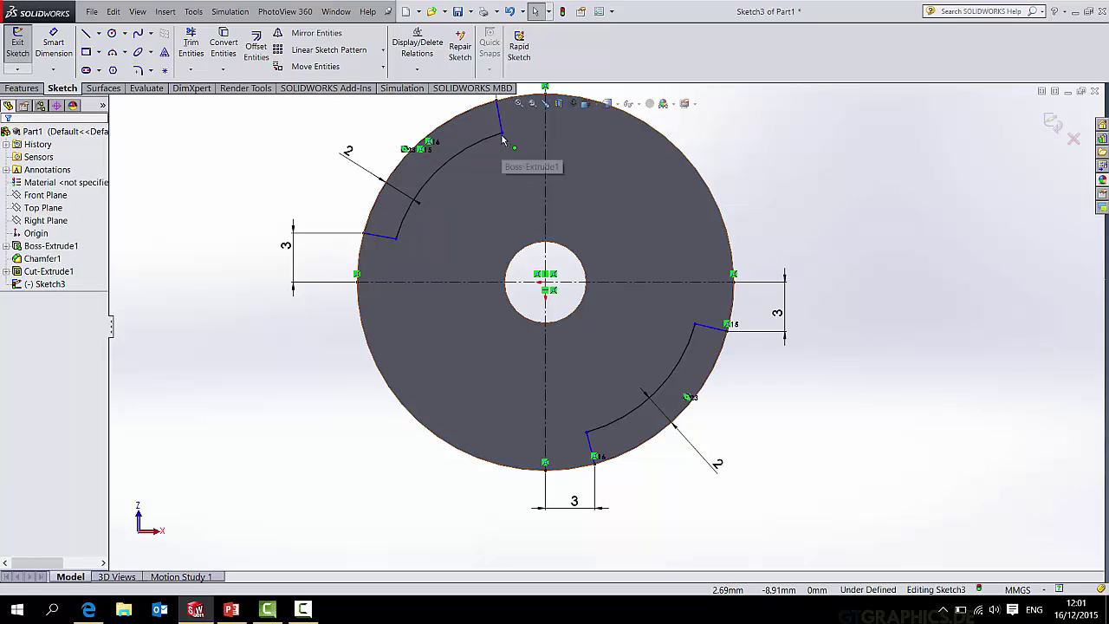
drag(501, 135, 524, 143)
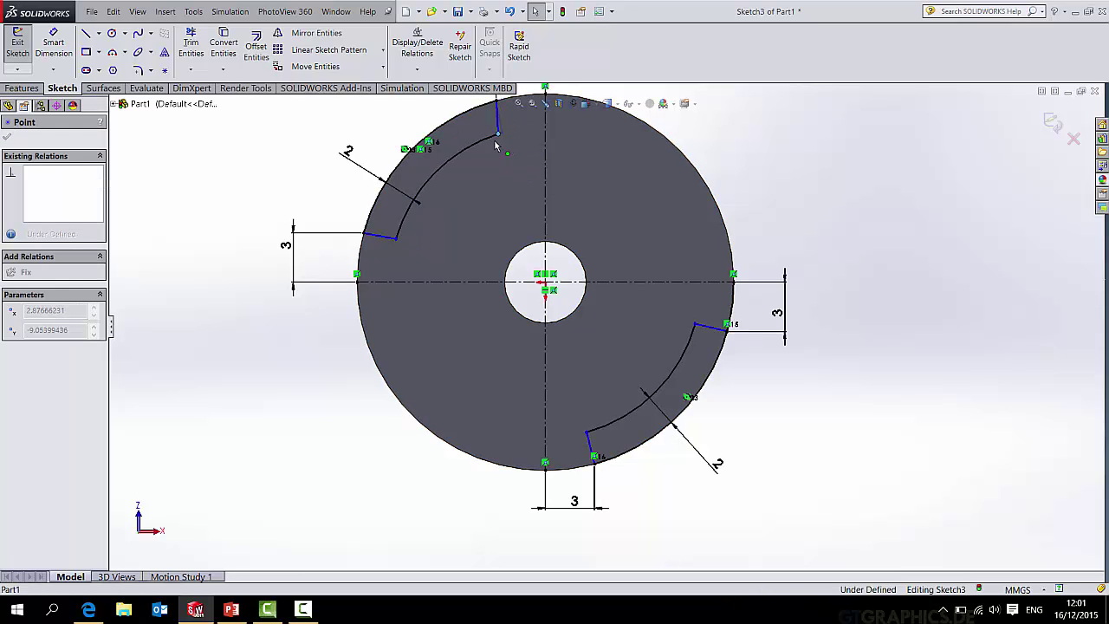
drag(511, 157, 517, 157)
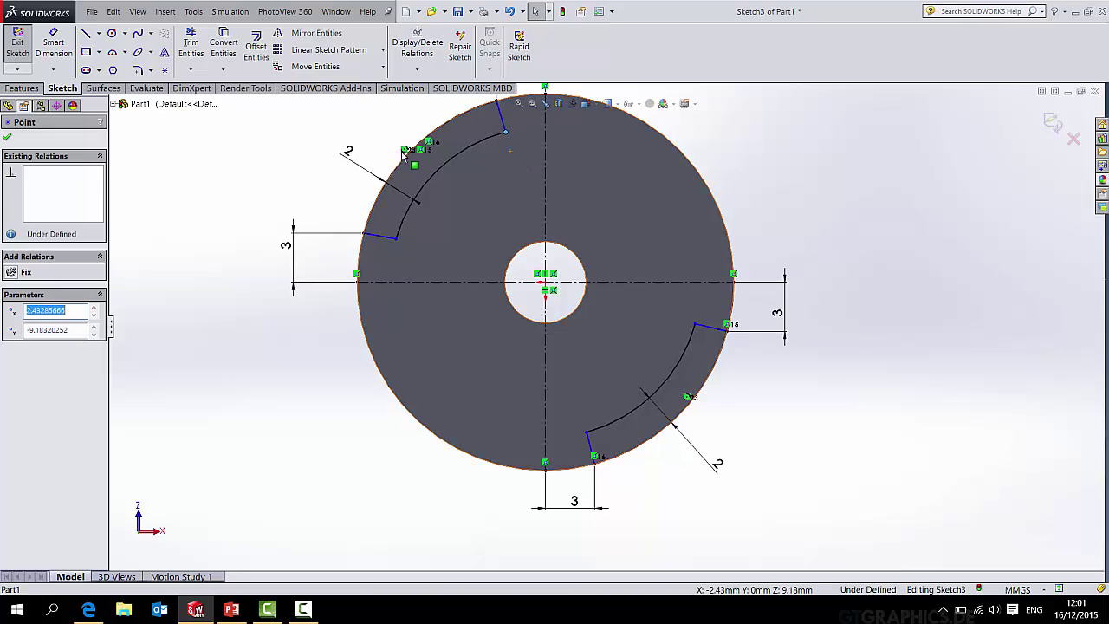
click(214, 169)
Draw a construction line from the centre to the upper arc's end and make the short edge collinear with it.
click(86, 38)
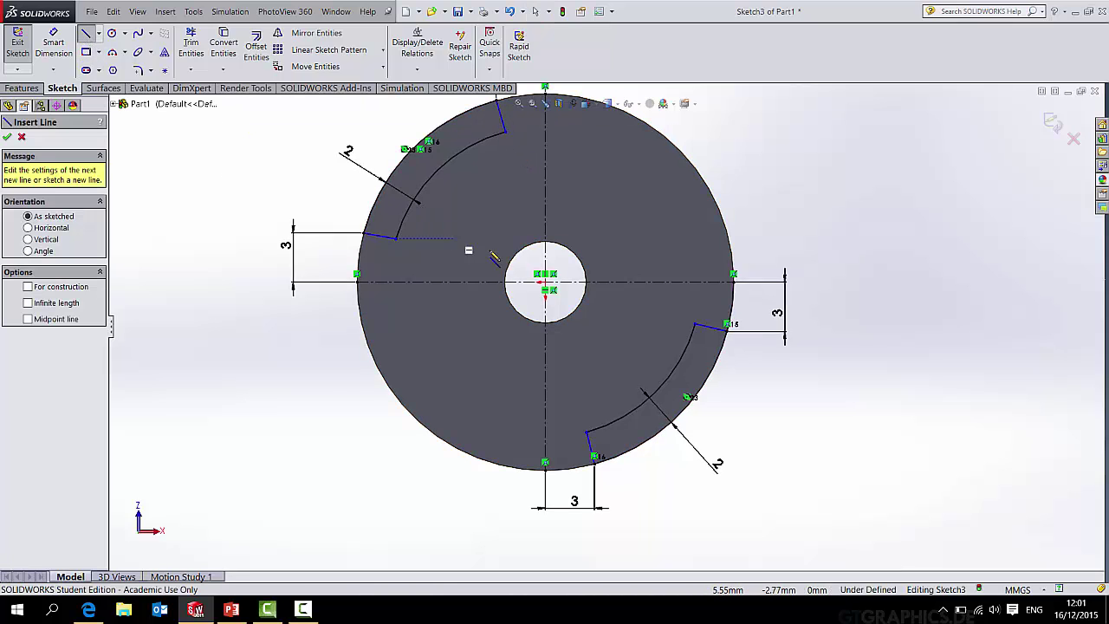
click(545, 281)
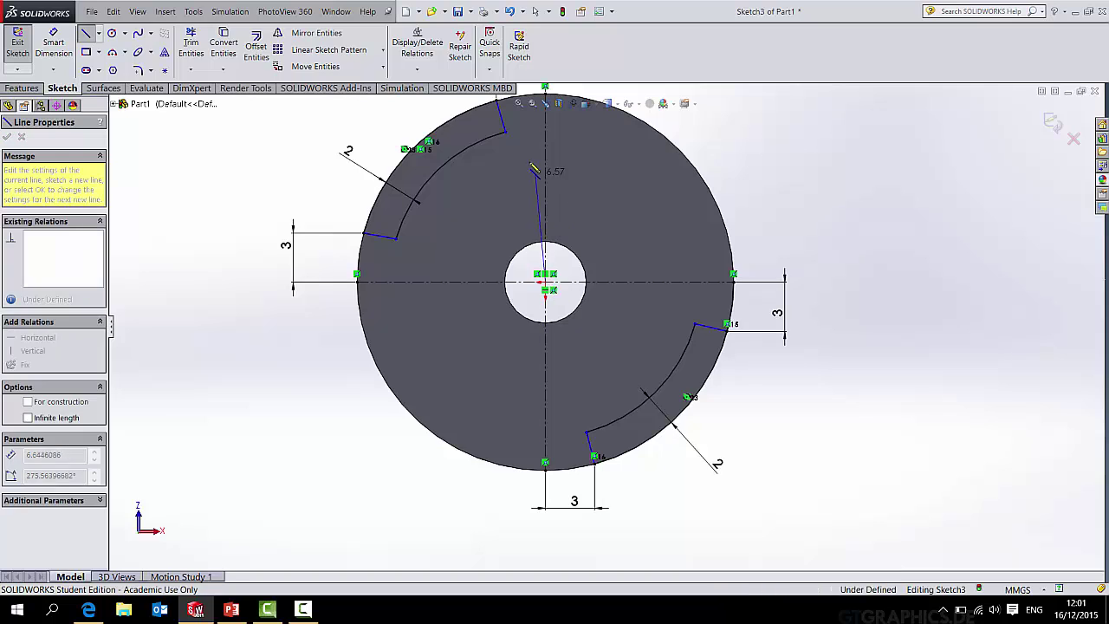
click(497, 99)
key(Escape)
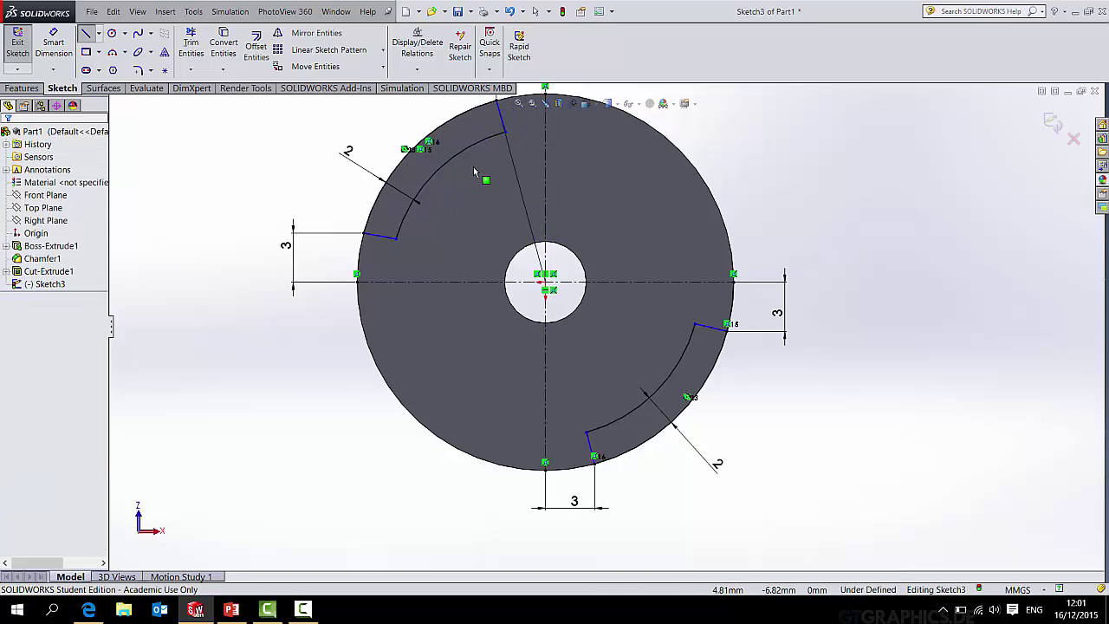
click(512, 161)
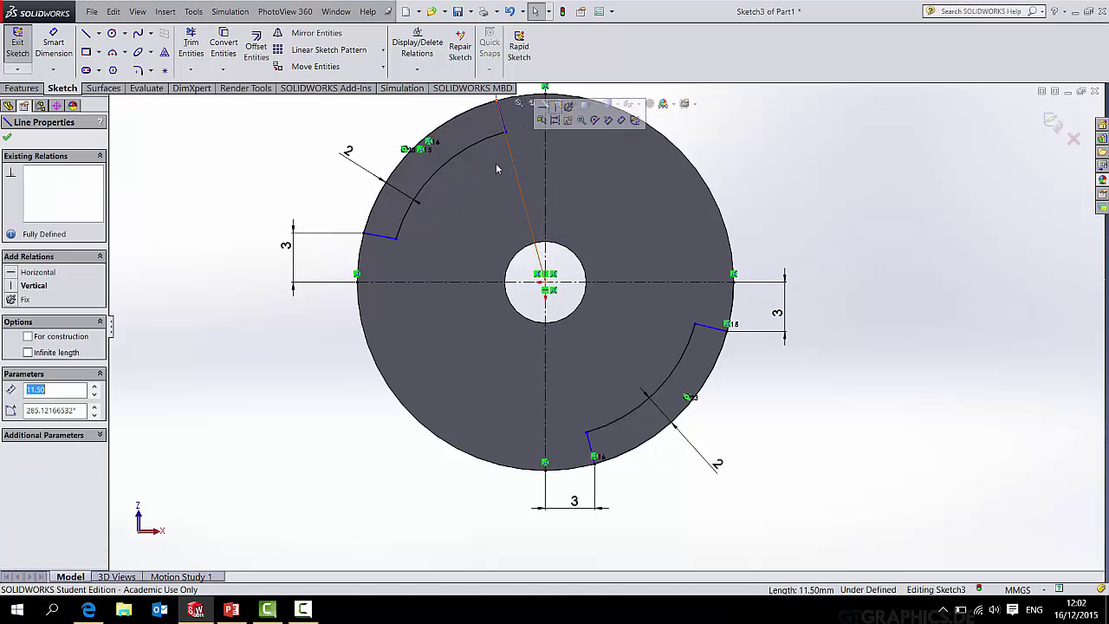
click(28, 337)
scroll(516, 126, down, 4)
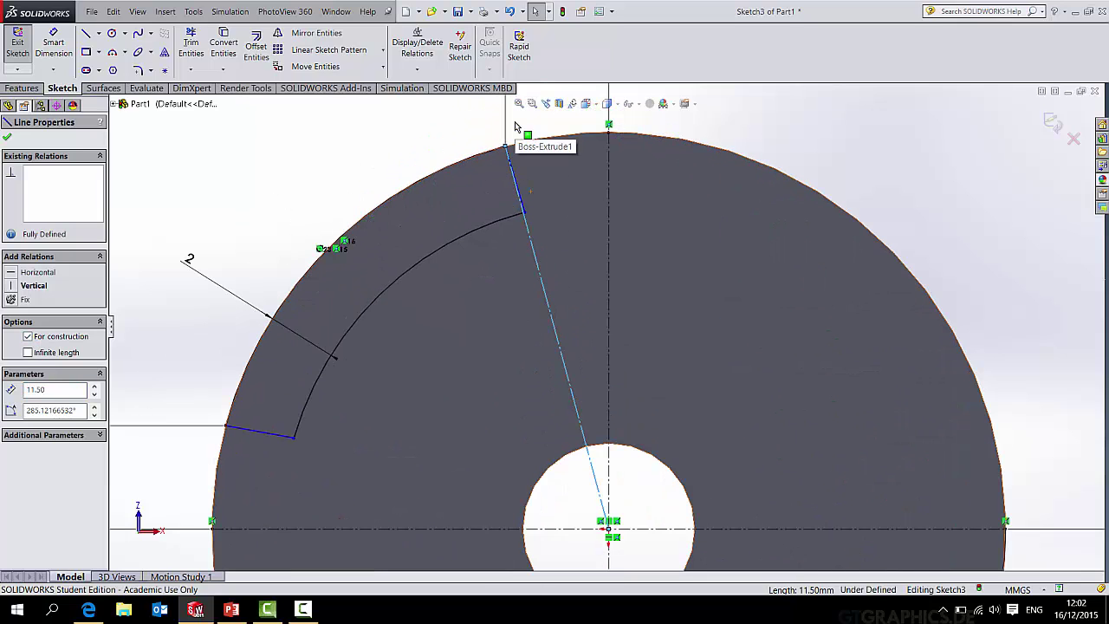
click(514, 126)
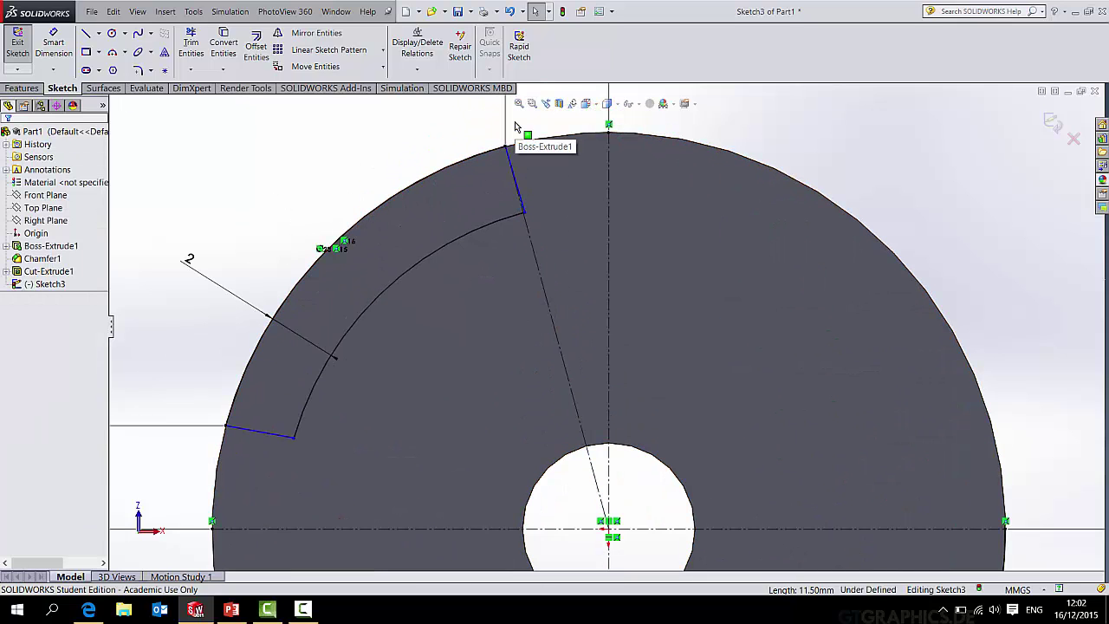
click(523, 204)
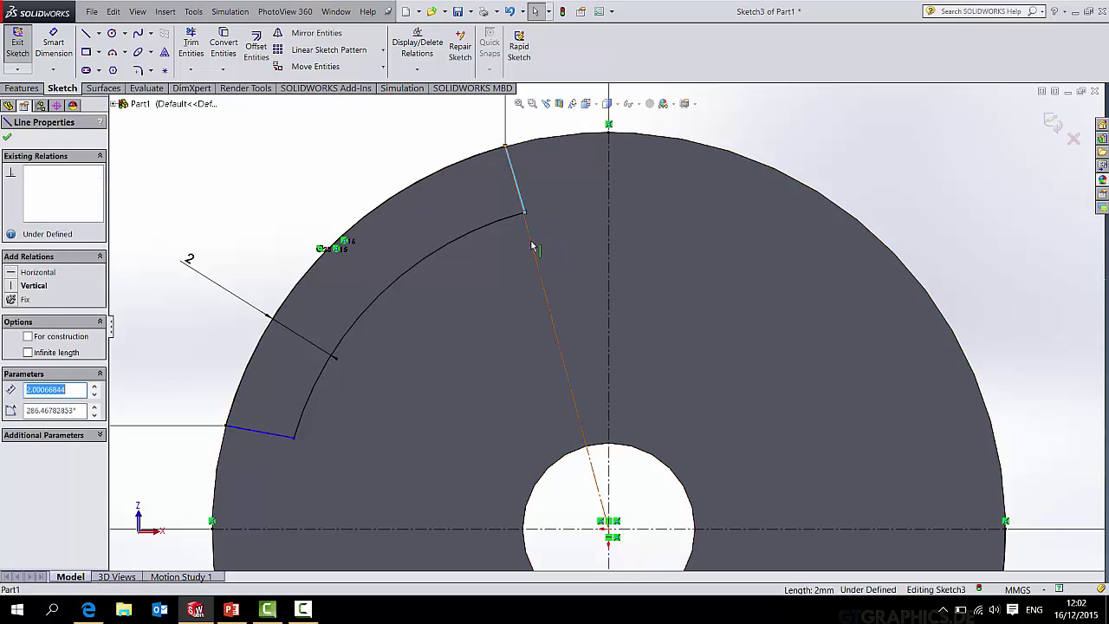
ctrl+click(533, 249)
click(11, 385)
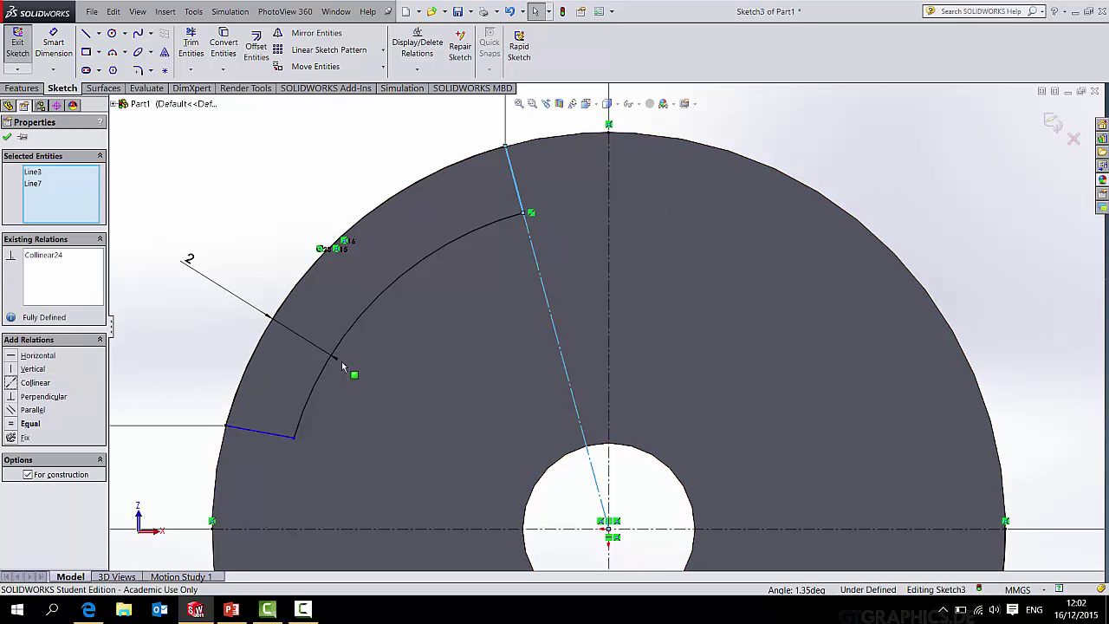
key(Escape)
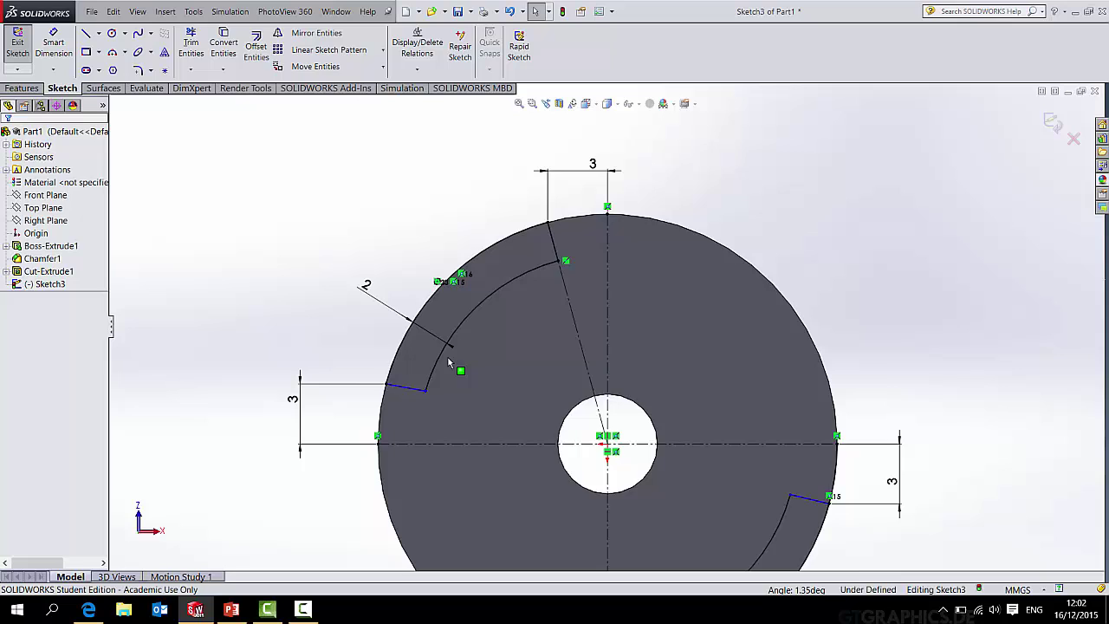
Make the left short line collinear with a construction line.
scroll(570, 417, down, 2)
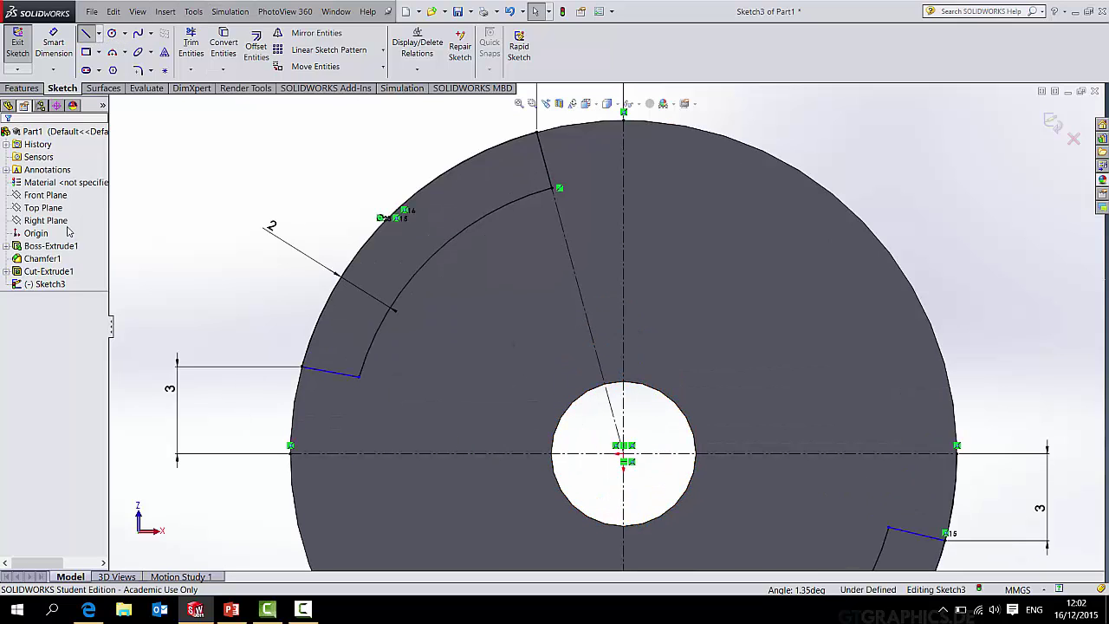
click(303, 369)
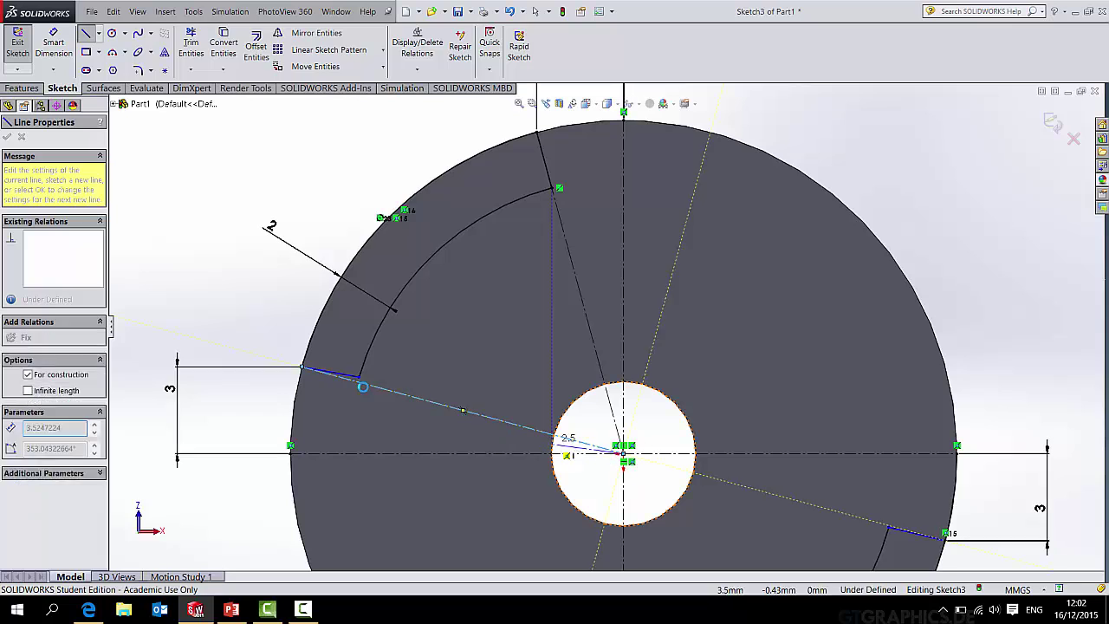
key(Escape)
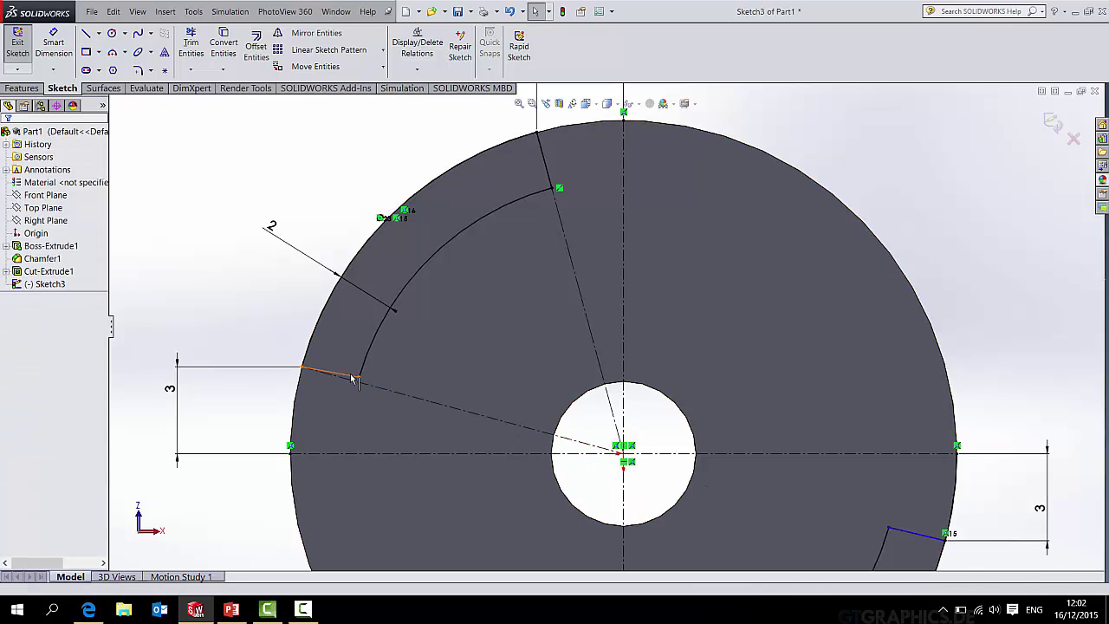
click(352, 376)
ctrl+click(373, 380)
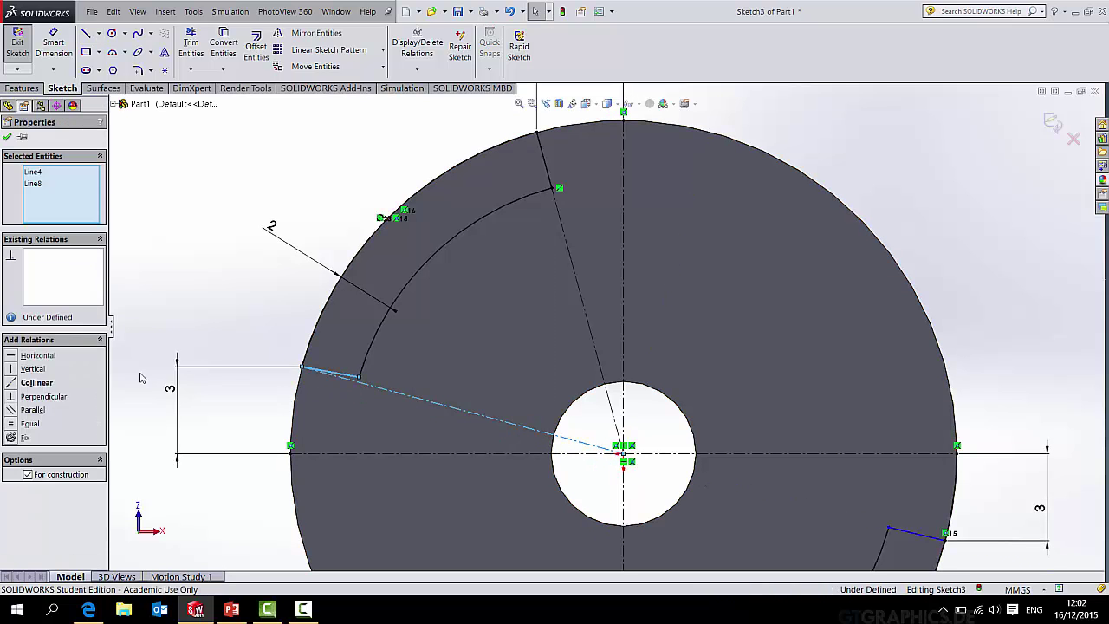
click(15, 383)
scroll(605, 332, up, 3)
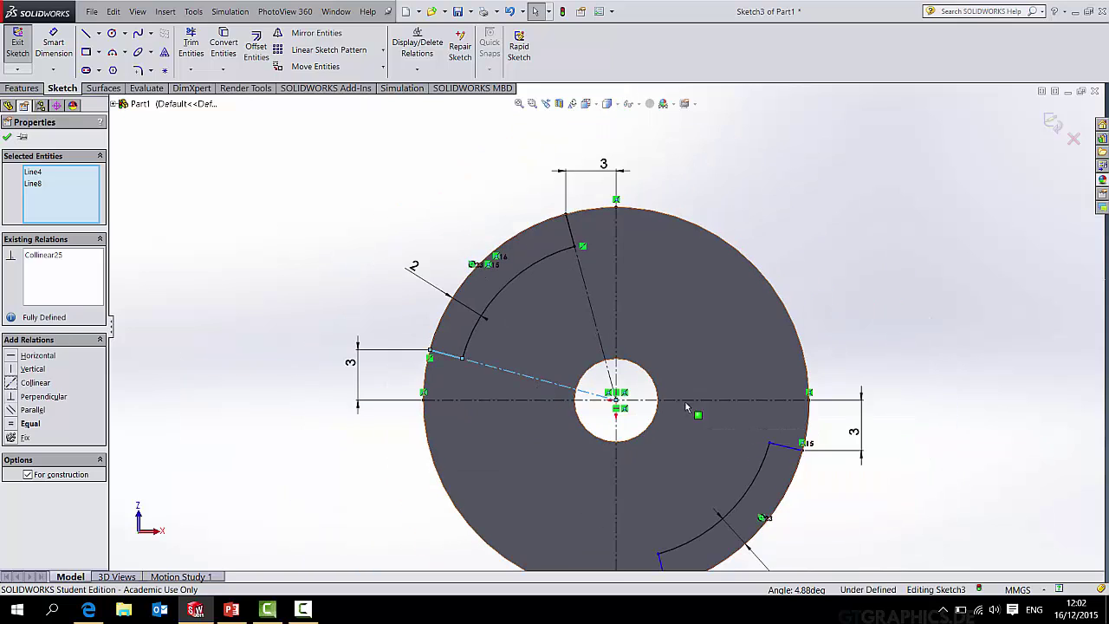
click(8, 137)
Draw a line from the centre to the lower-right rim edge and make that short edge collinear with it.
click(86, 33)
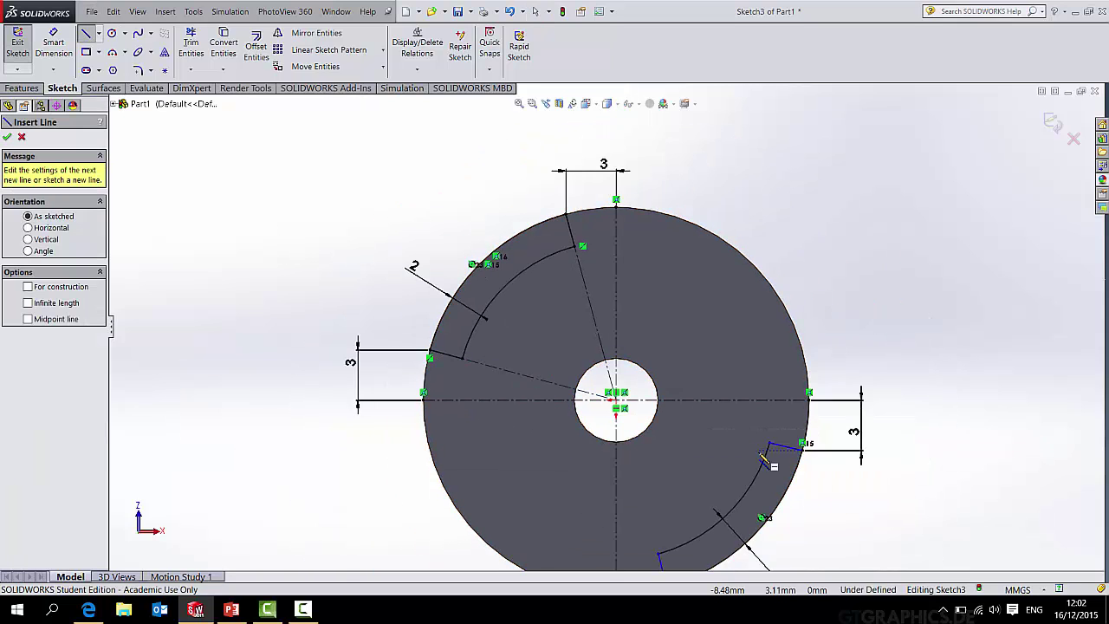
click(617, 404)
double_click(803, 449)
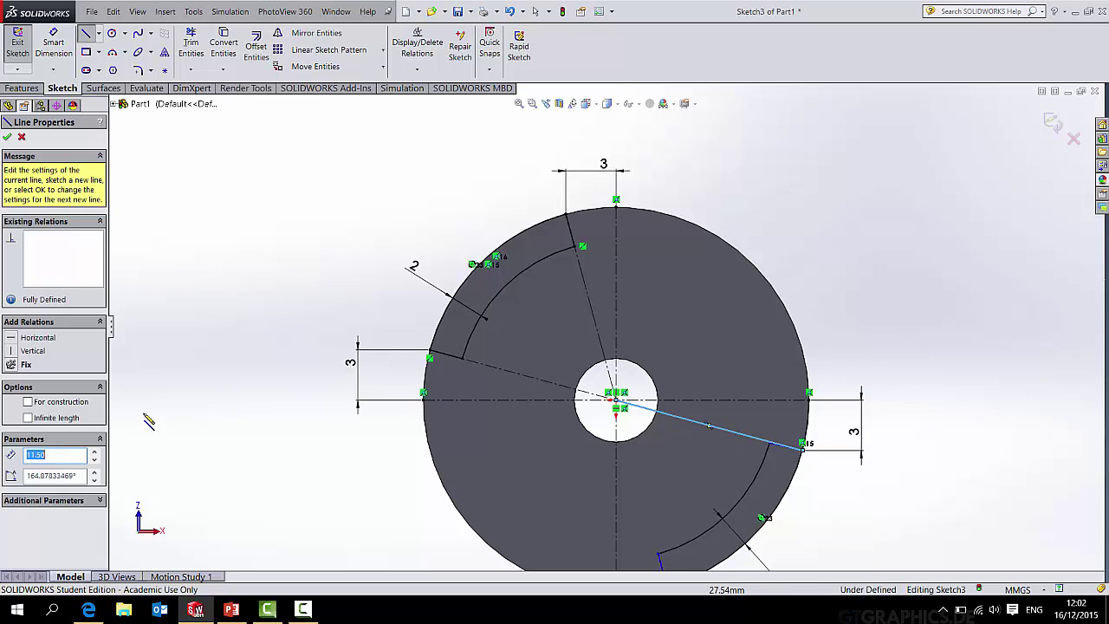
key(Escape)
scroll(749, 444, down, 5)
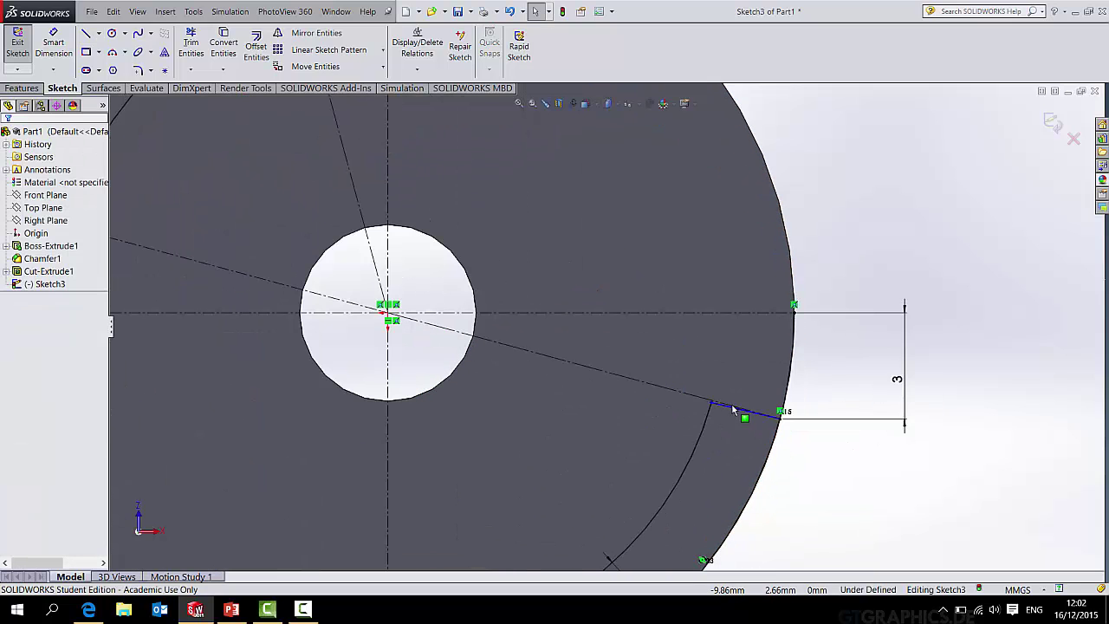
click(728, 409)
ctrl+click(676, 392)
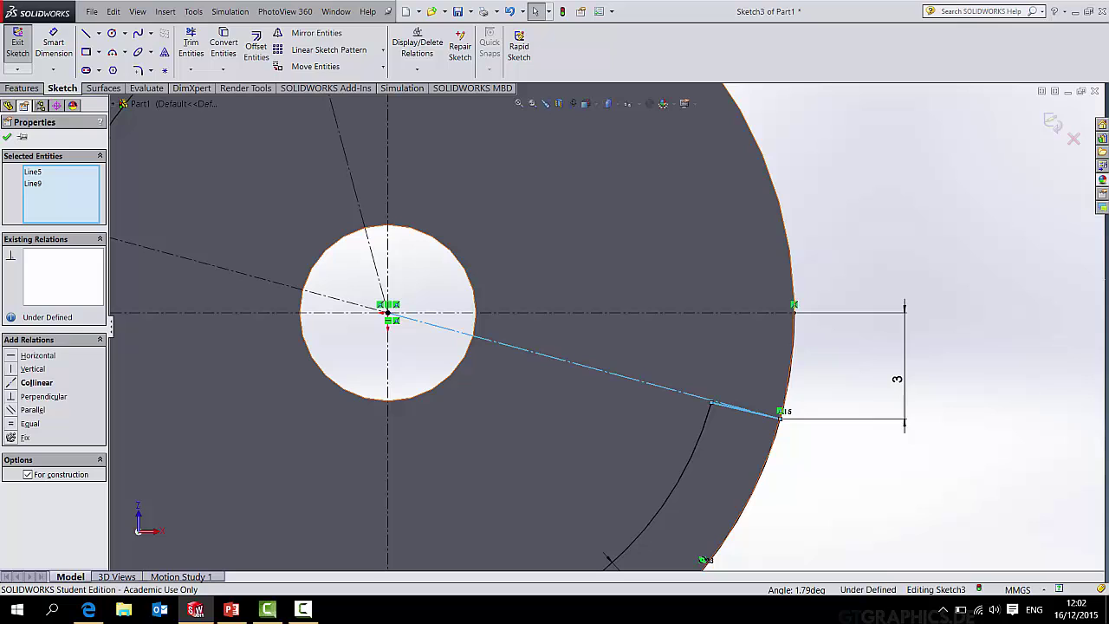
click(7, 138)
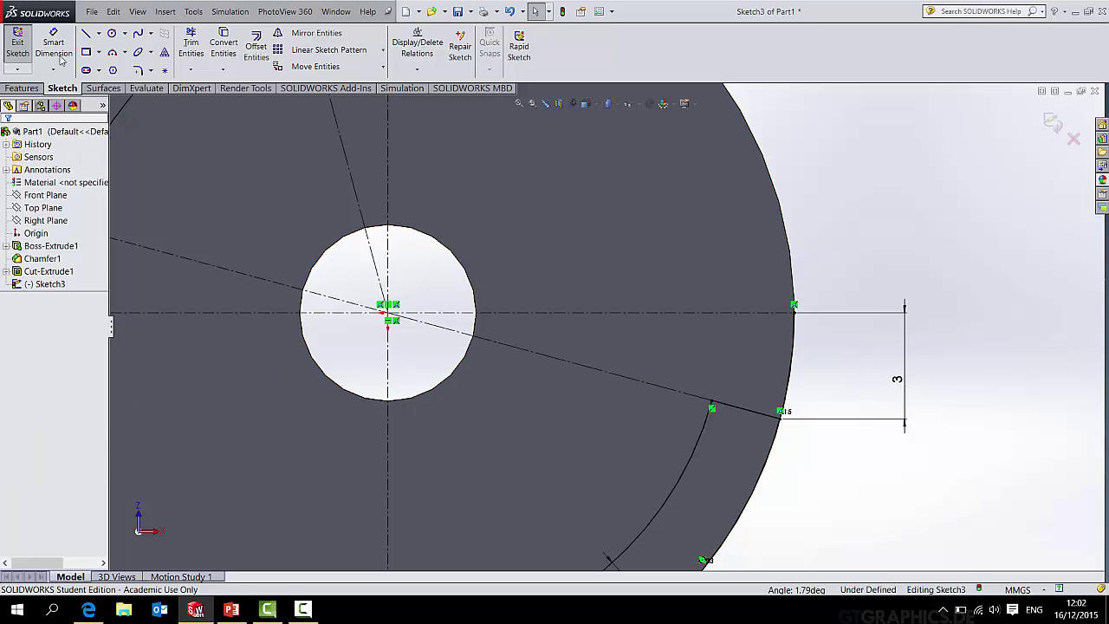
Add a construction line from the centre to the lower slot's arc end and make its short radial line collinear with it.
click(86, 36)
click(28, 287)
key(f)
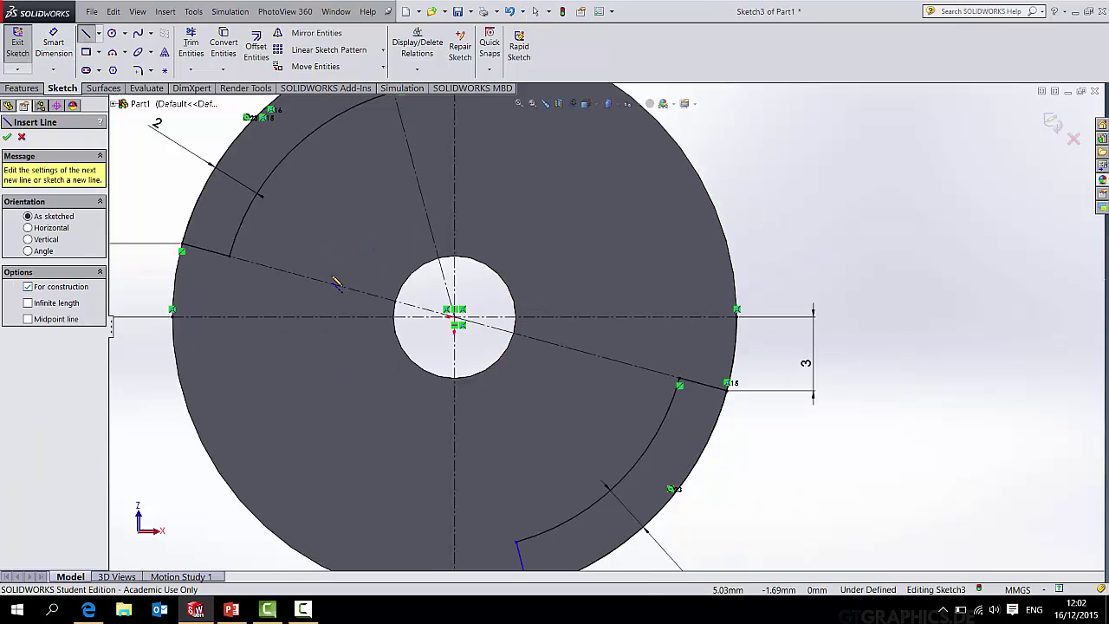
click(501, 320)
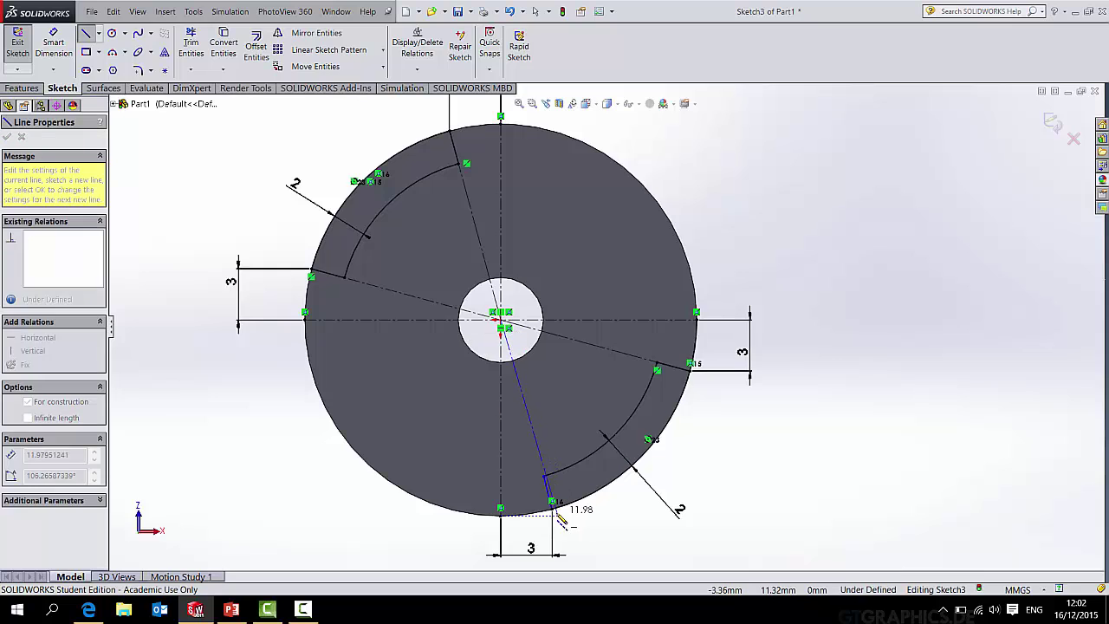
scroll(554, 537, down, 3)
click(551, 378)
key(Escape)
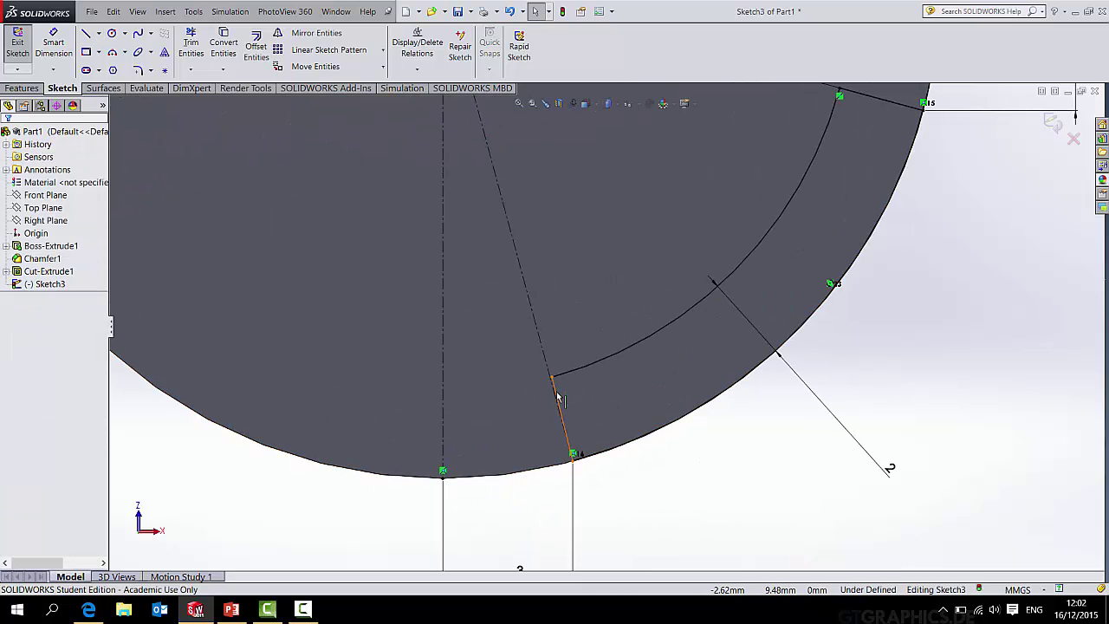
click(545, 391)
ctrl+click(542, 341)
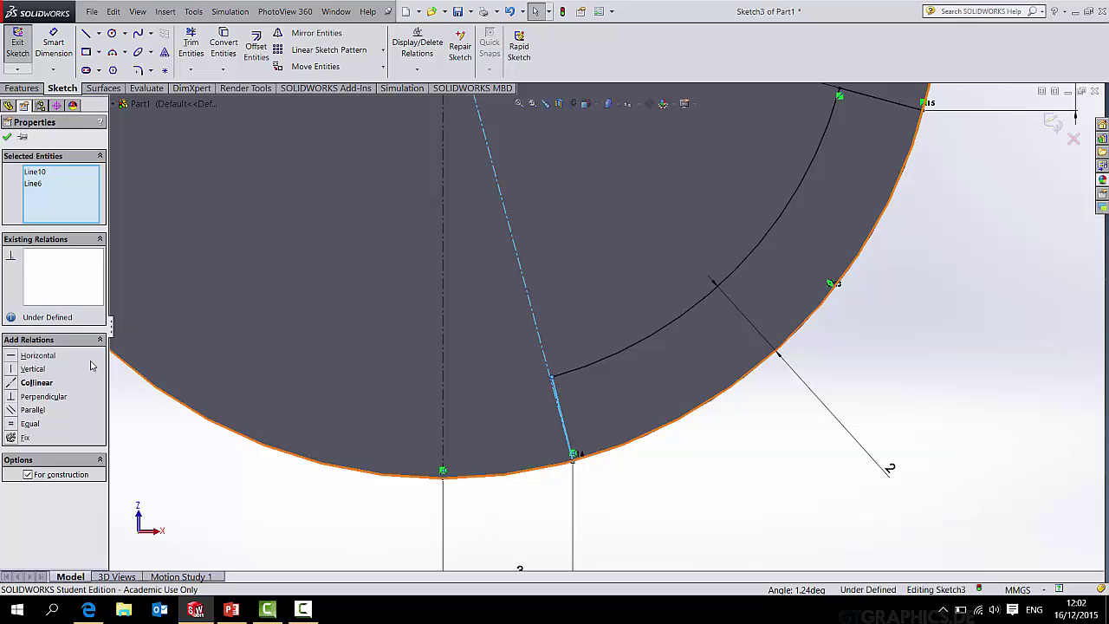
click(35, 382)
scroll(522, 269, up, 3)
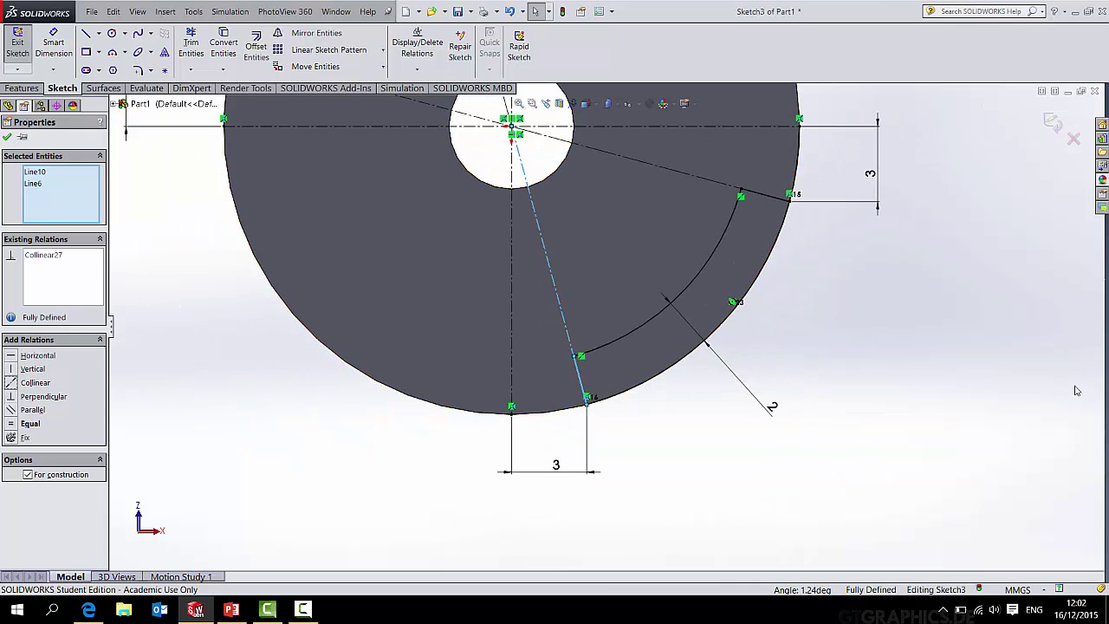
click(942, 554)
scroll(904, 414, up, 3)
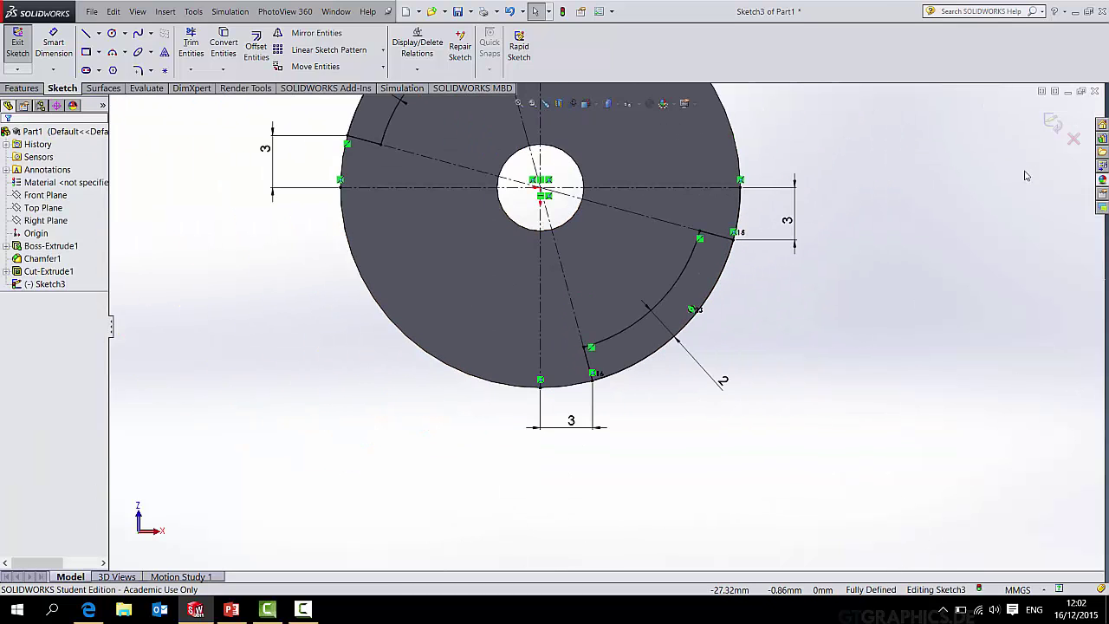
Exit Sketch3, preview an Extruded Cut of the upper-left and lower-right arc slot regions, then cancel it.
click(1053, 122)
mouse_move(839, 170)
middle_down()
mouse_move(739, 162)
mouse_move(412, 243)
middle_up()
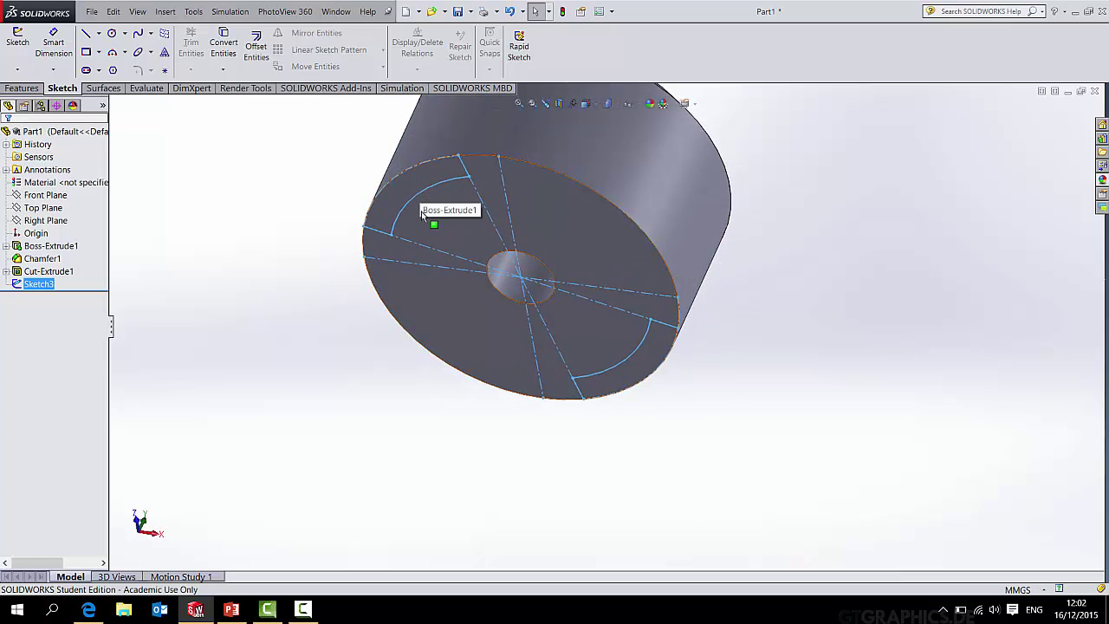
click(21, 88)
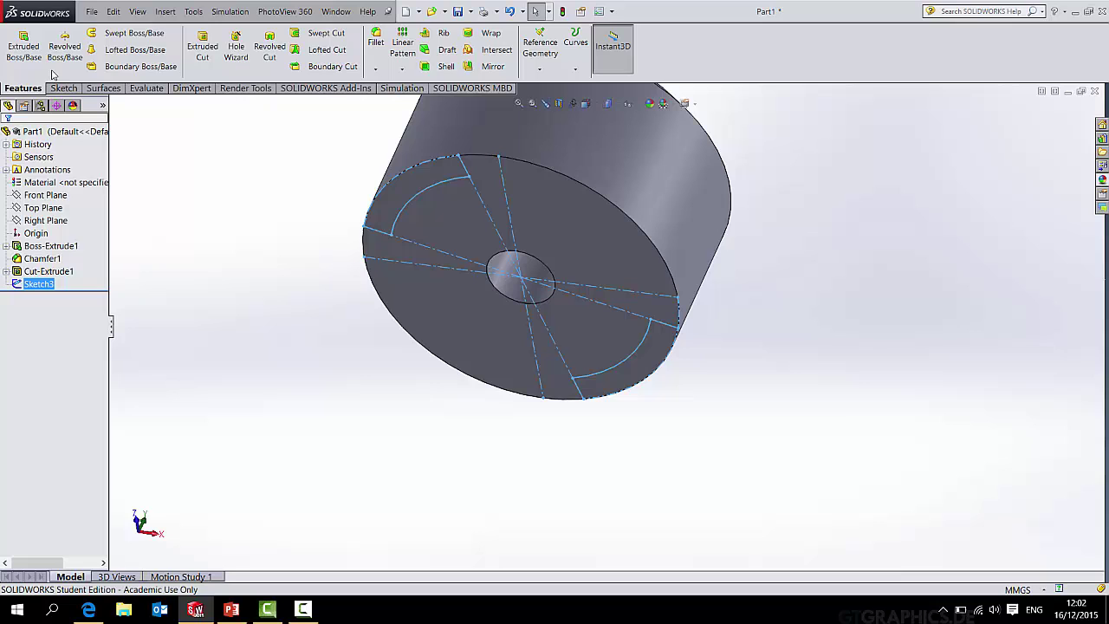
click(202, 47)
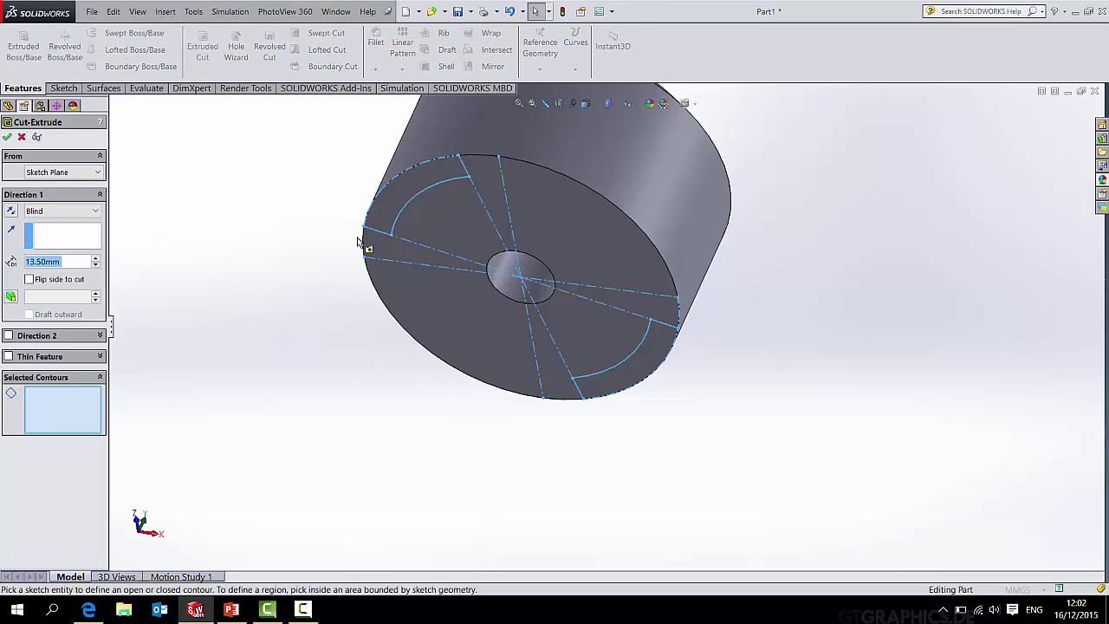
click(420, 194)
middle_drag(420, 194, 614, 354)
click(649, 364)
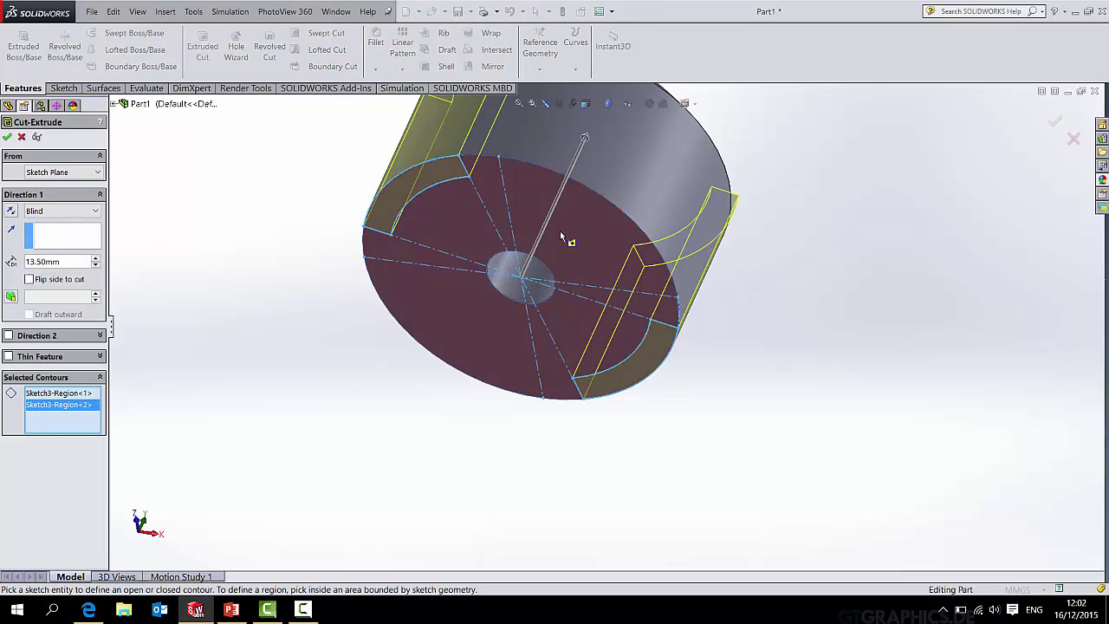
mouse_move(566, 240)
middle_down()
mouse_move(566, 301)
mouse_move(545, 363)
mouse_move(549, 173)
middle_up()
scroll(544, 367, down, 4)
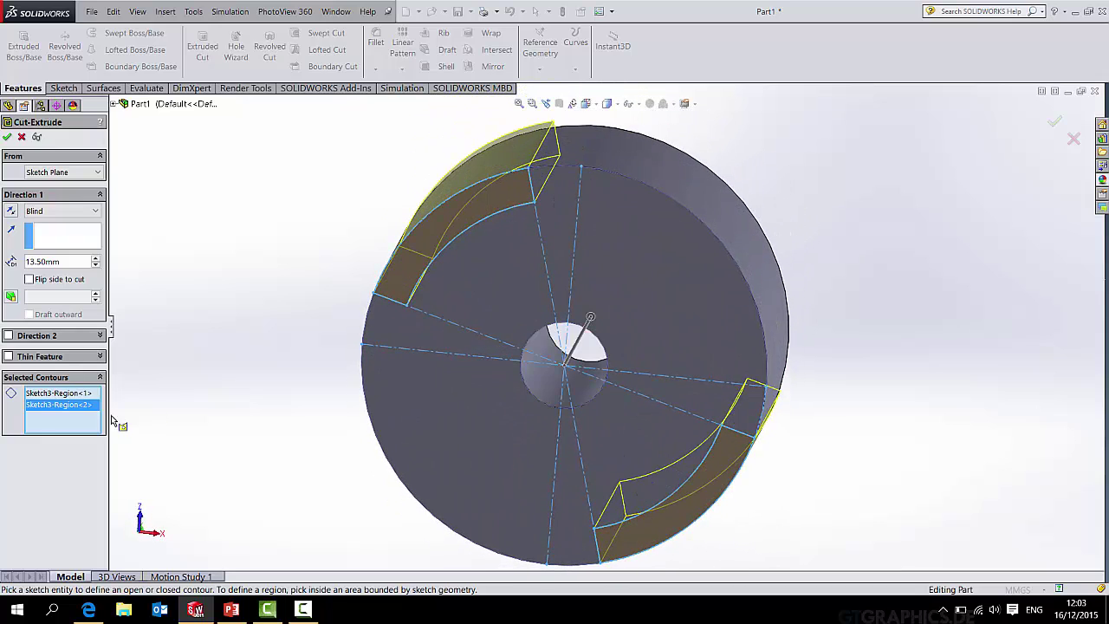
click(20, 138)
Add a radius 11.5 circle at the origin to Sketch3.
right_click(16, 286)
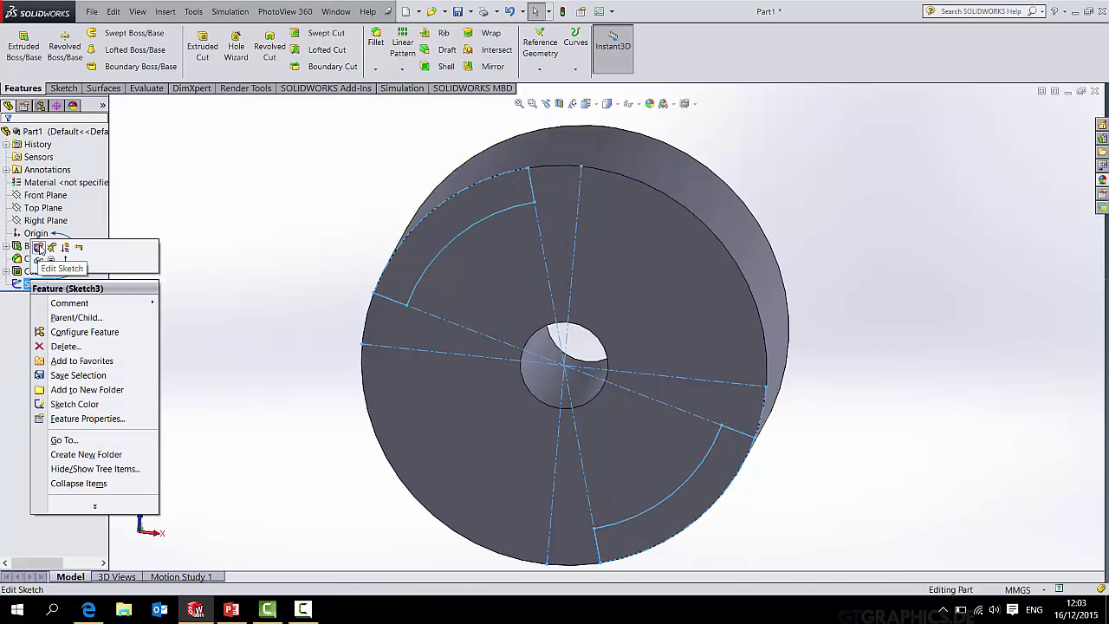
click(39, 249)
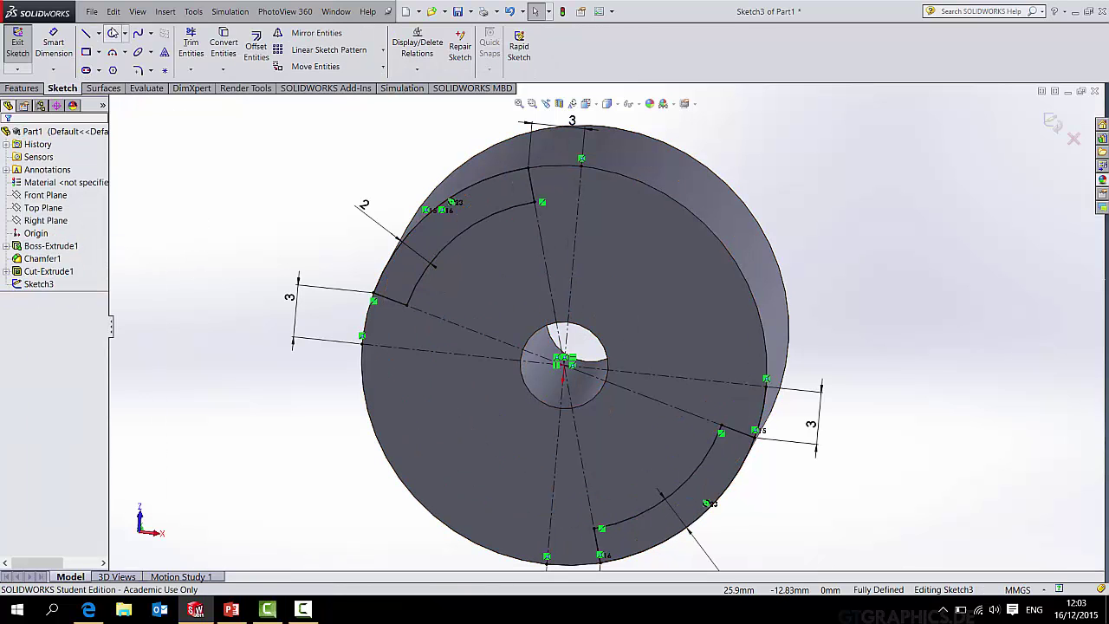
click(112, 32)
click(563, 362)
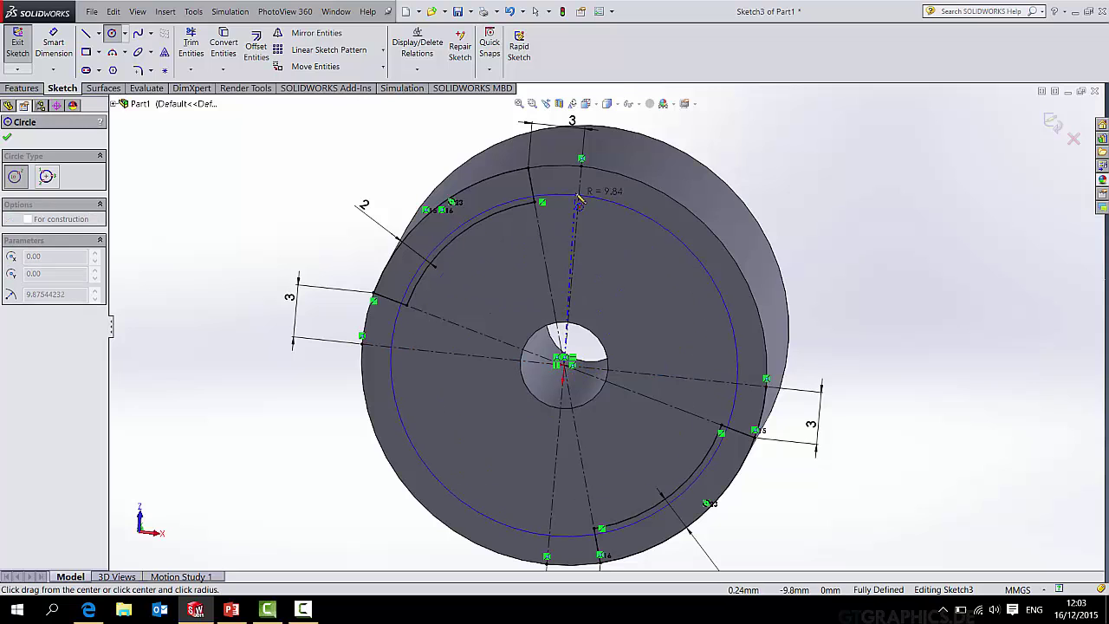
click(581, 170)
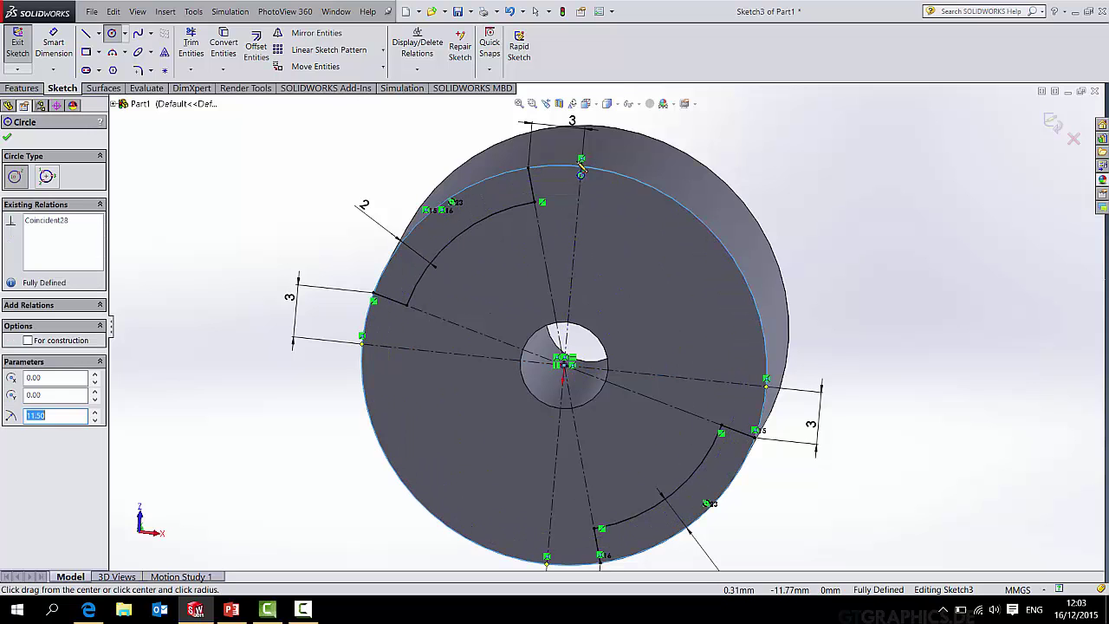
click(1053, 123)
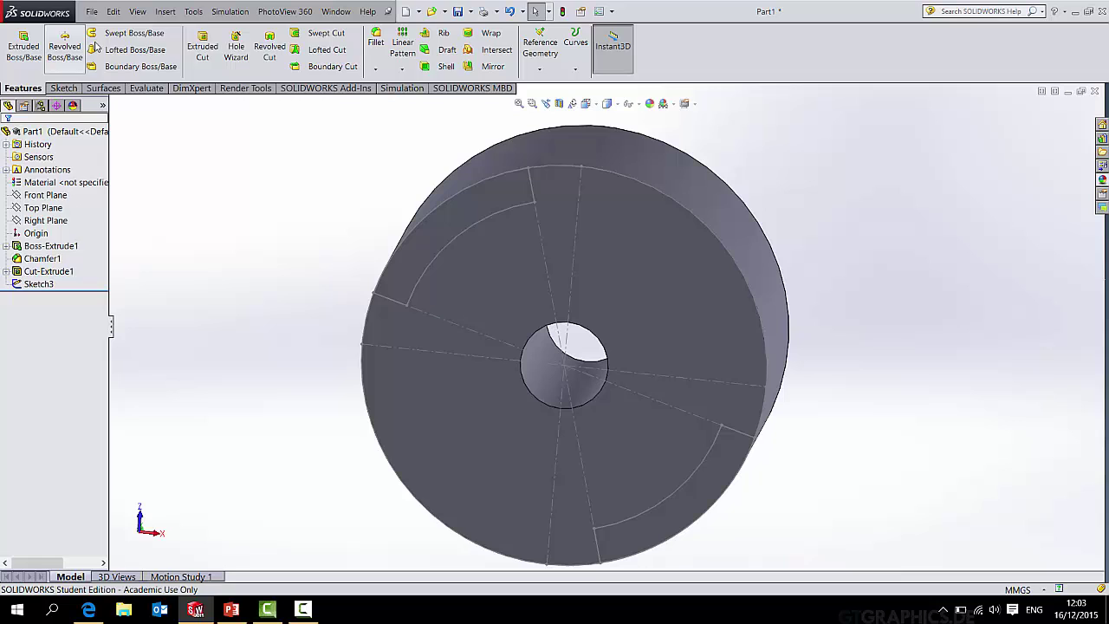
Extrude-cut the region inside the new circle Blind 4 mm as Cut-Extrude2.
click(202, 48)
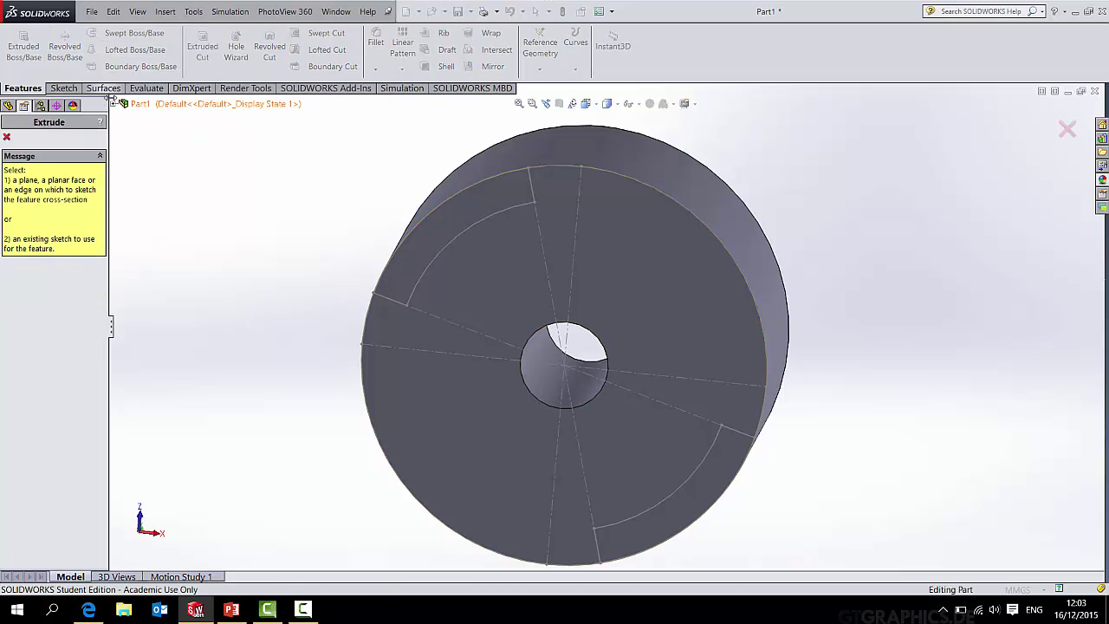
click(115, 104)
click(156, 257)
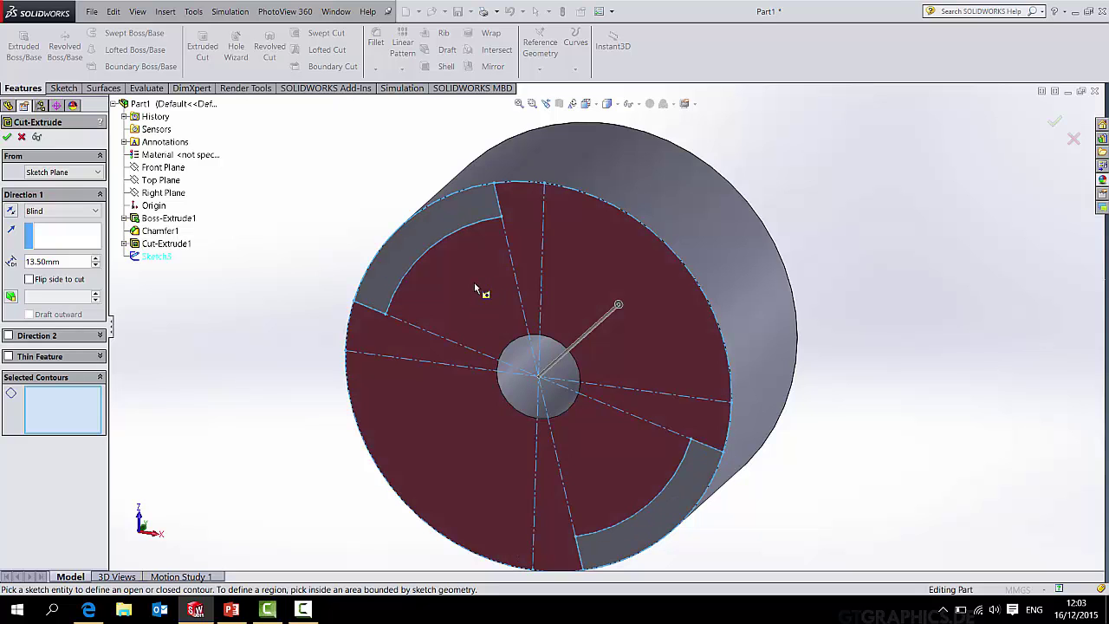
click(474, 285)
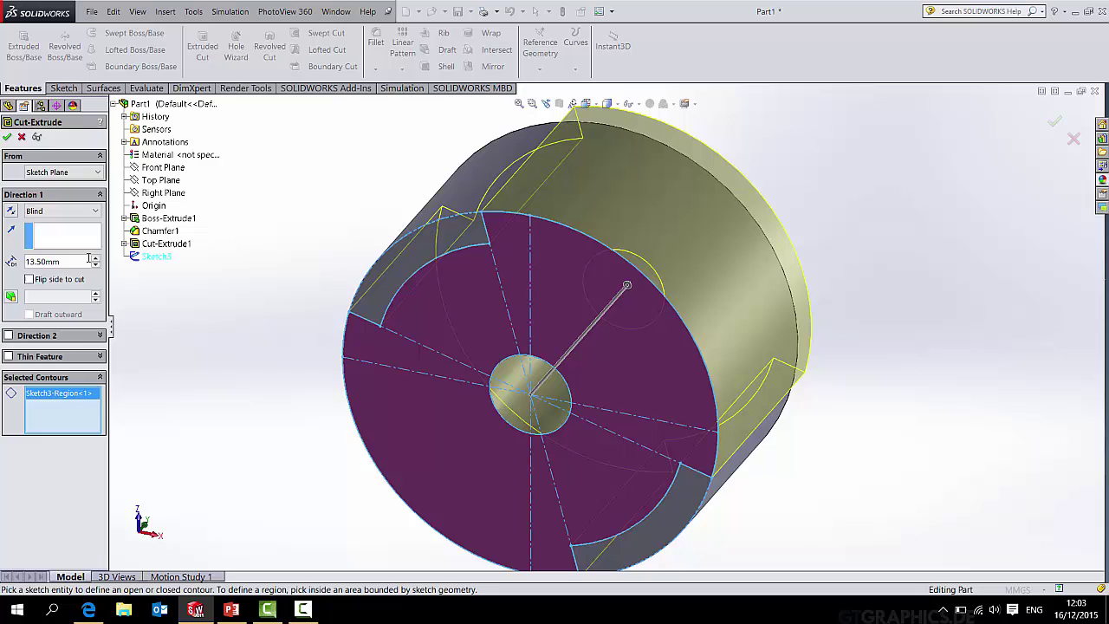
text(4)
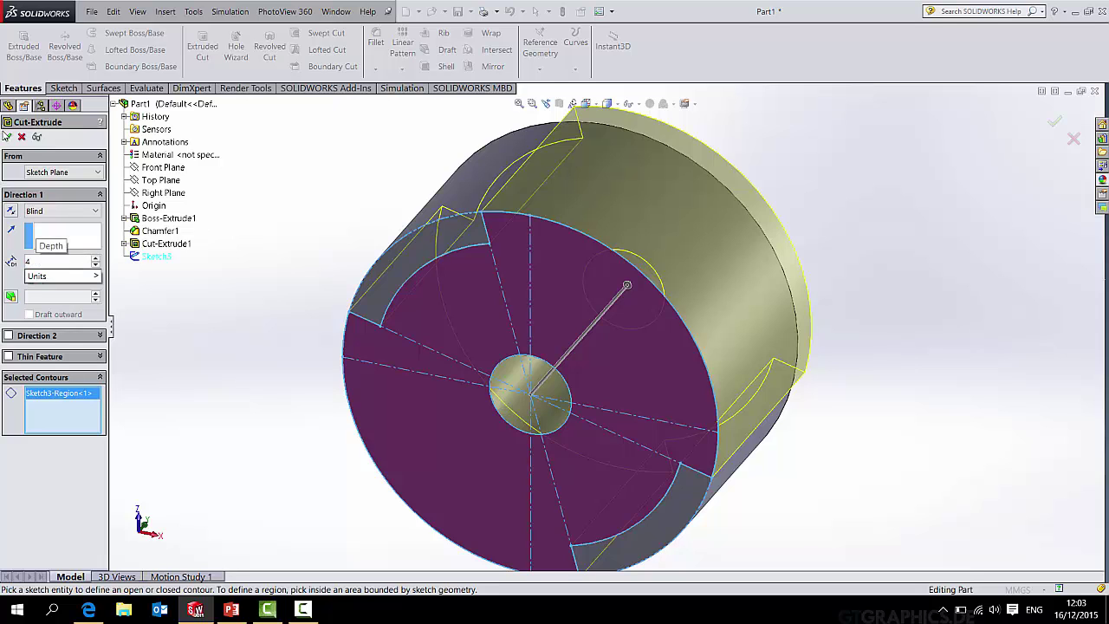
key(Return)
click(1055, 123)
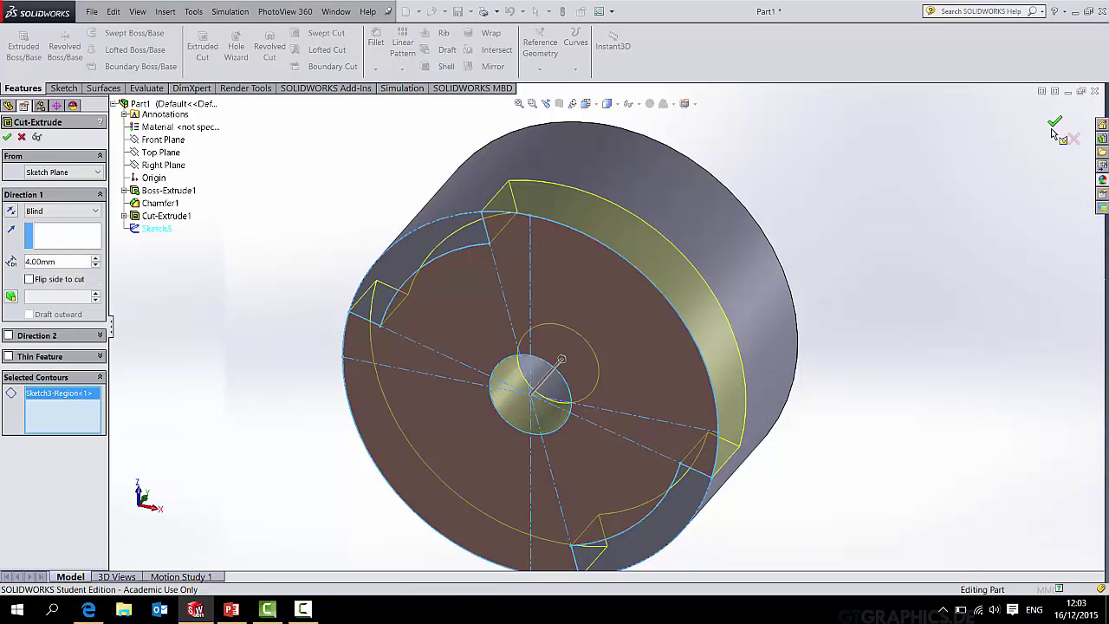
scroll(824, 388, down, 3)
middle_drag(823, 388, 762, 355)
scroll(796, 369, up, 3)
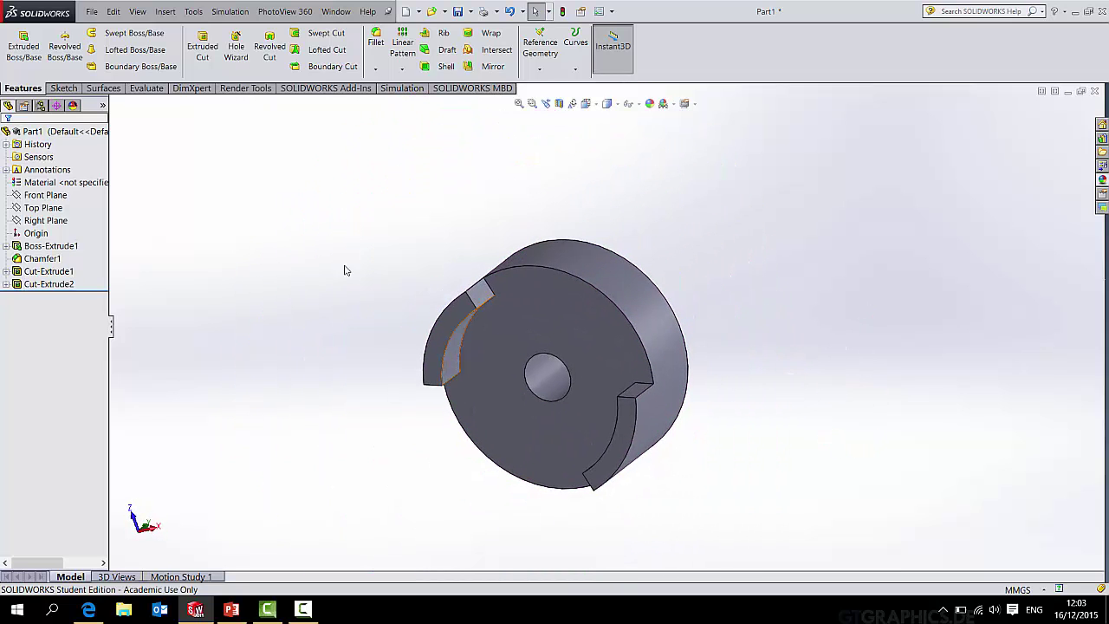
Sketch a radius 9.5 circle at the origin on the front face.
click(64, 88)
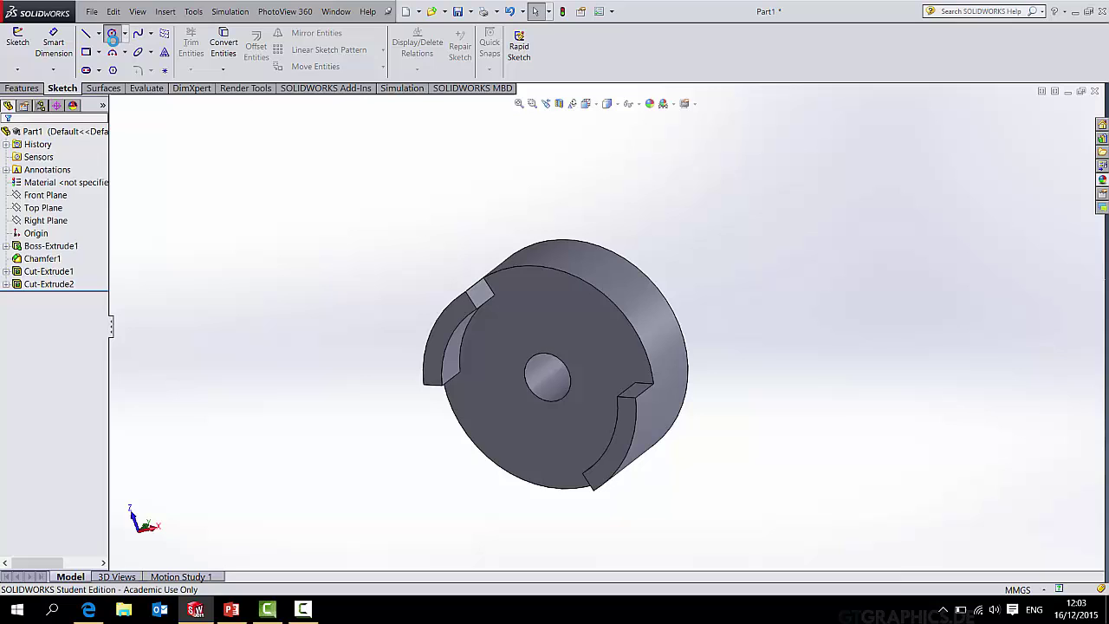
click(111, 34)
click(565, 333)
click(547, 379)
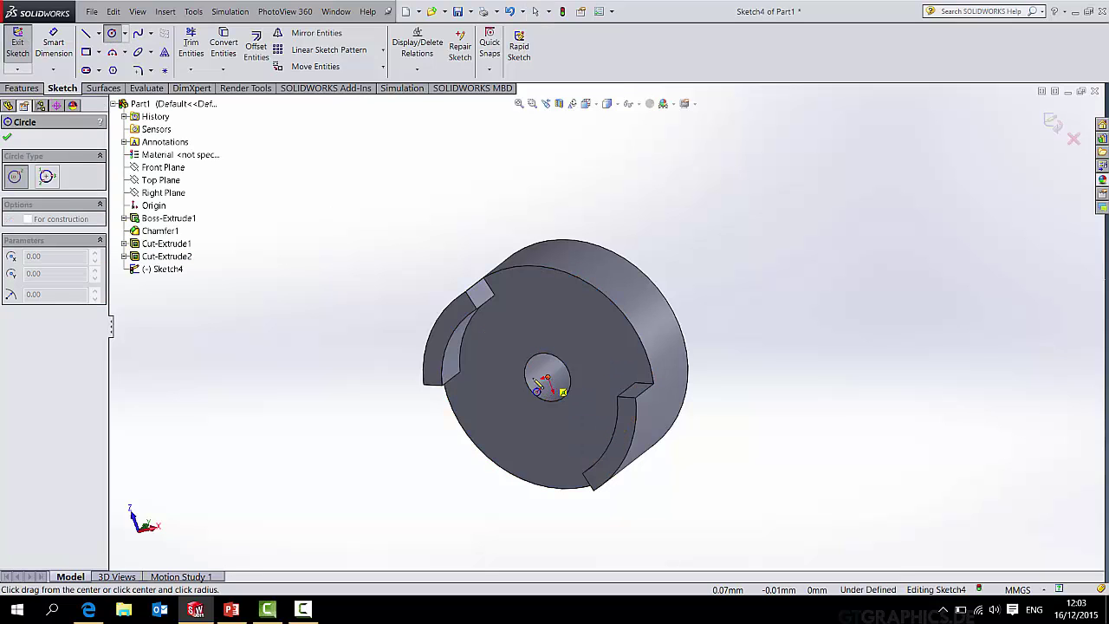
click(461, 374)
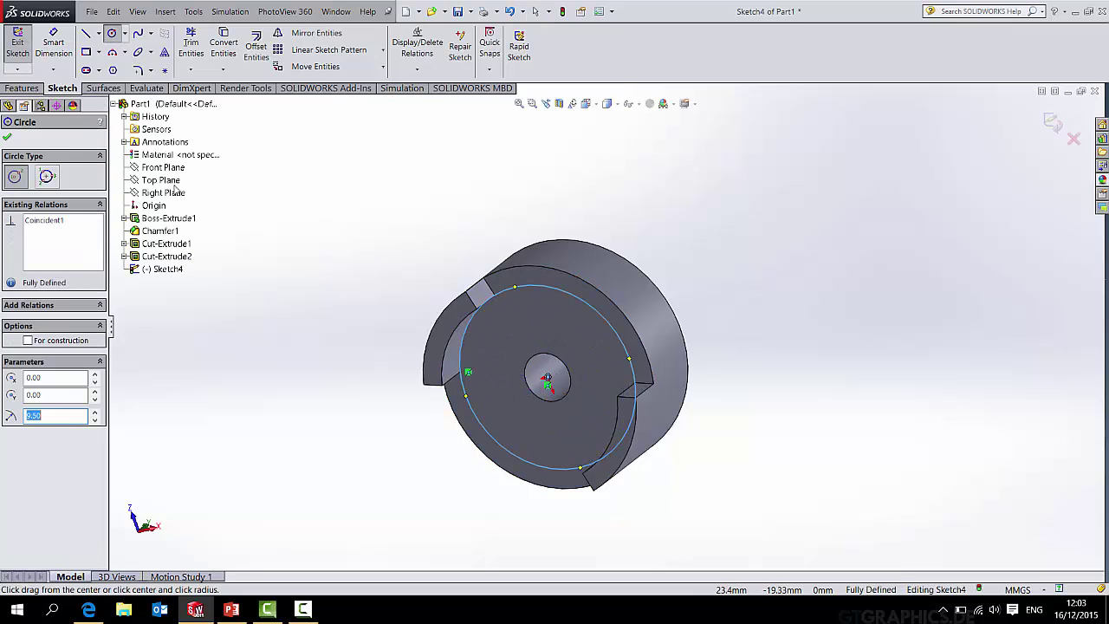
Extrude-cut the circle 4 mm deep as Cut-Extrude3.
click(12, 90)
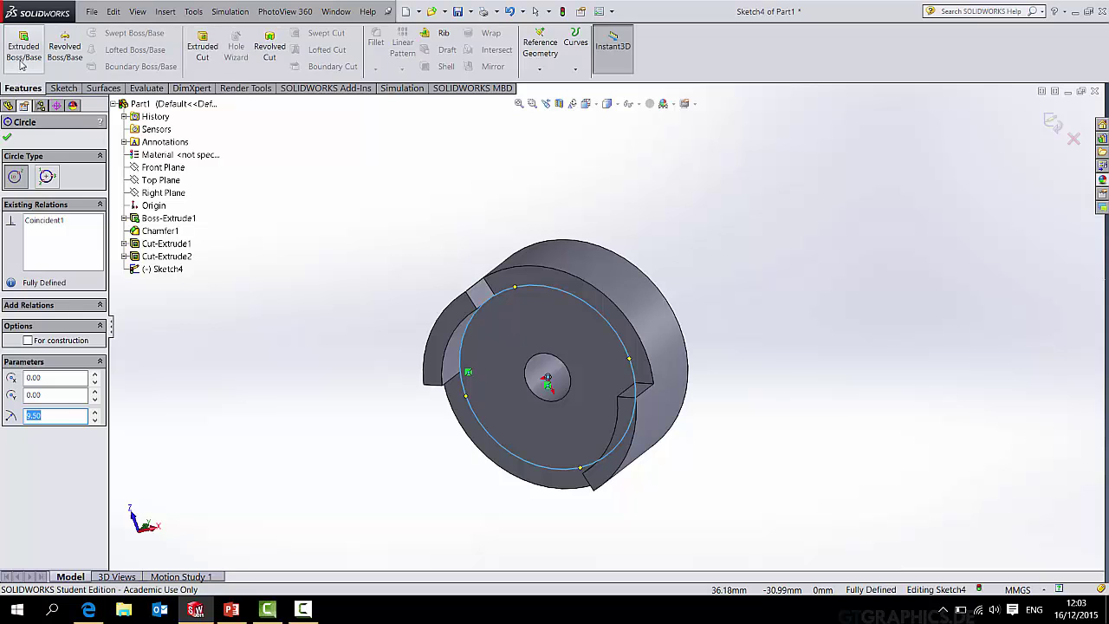
click(200, 50)
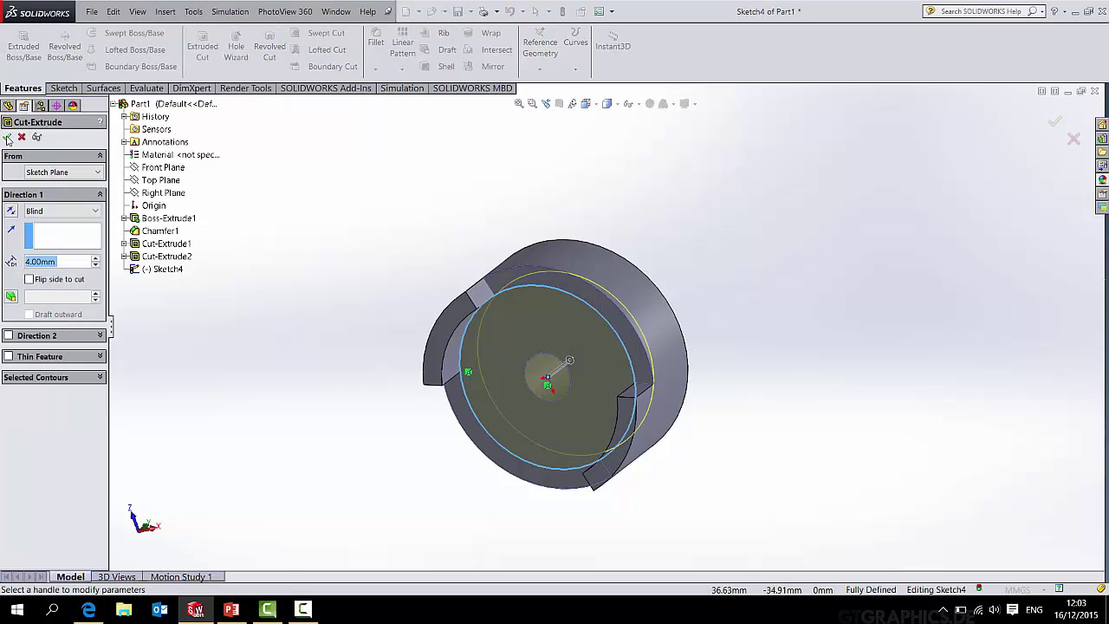
click(7, 138)
mouse_move(710, 297)
middle_down()
mouse_move(759, 279)
mouse_move(777, 396)
mouse_move(730, 319)
mouse_move(693, 310)
middle_up()
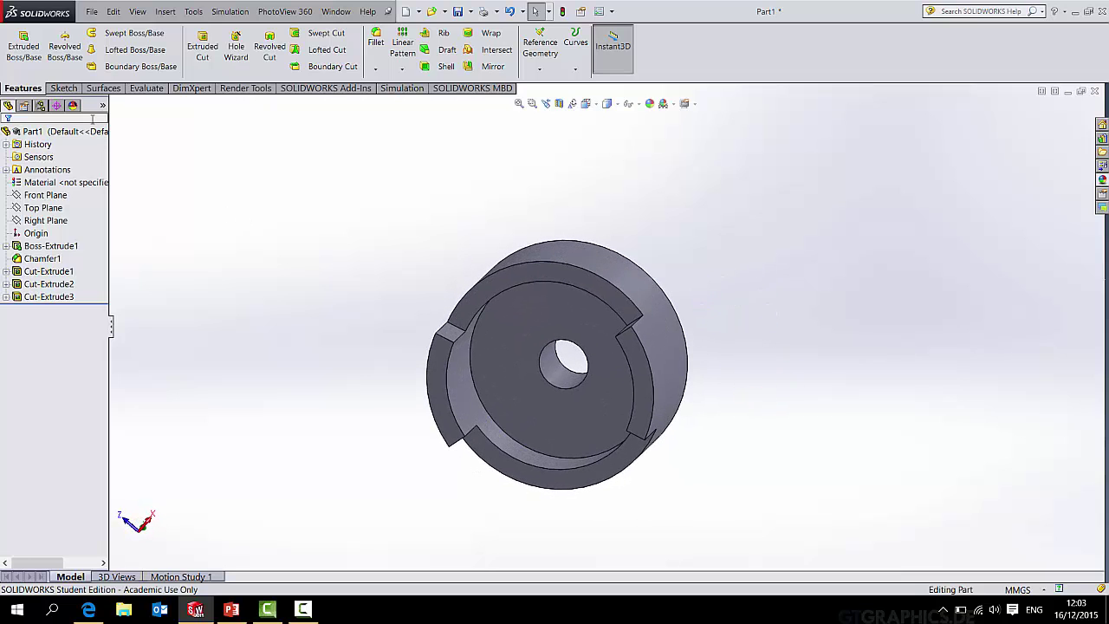
Sketch a circle at the origin on the recessed face, viewed normal, with an 8.1 diameter.
click(63, 89)
click(112, 33)
click(502, 336)
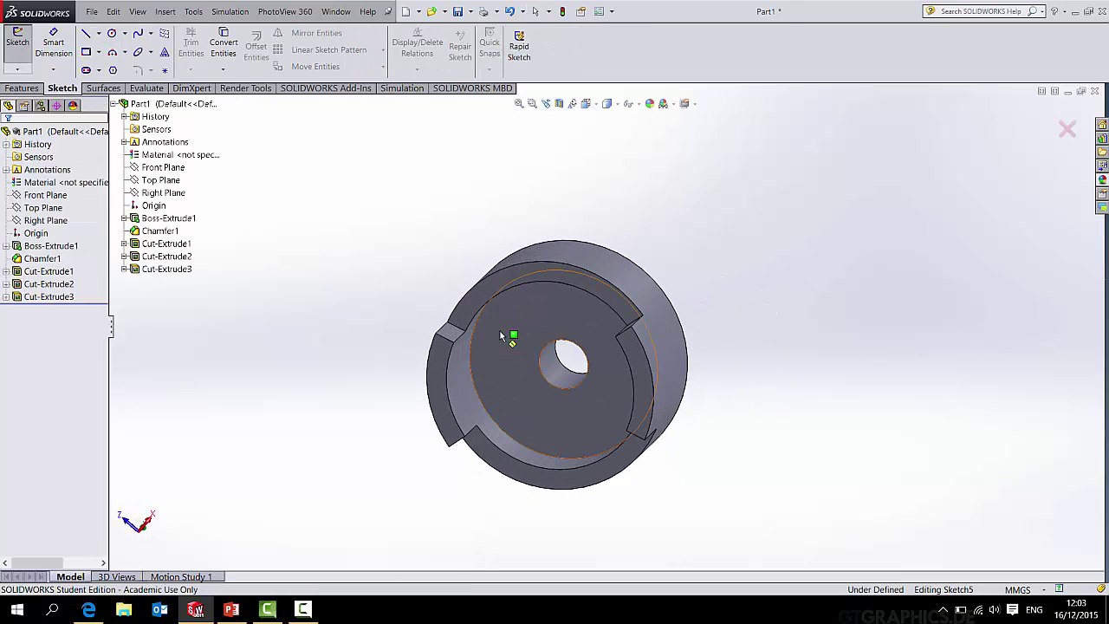
key(space)
click(547, 392)
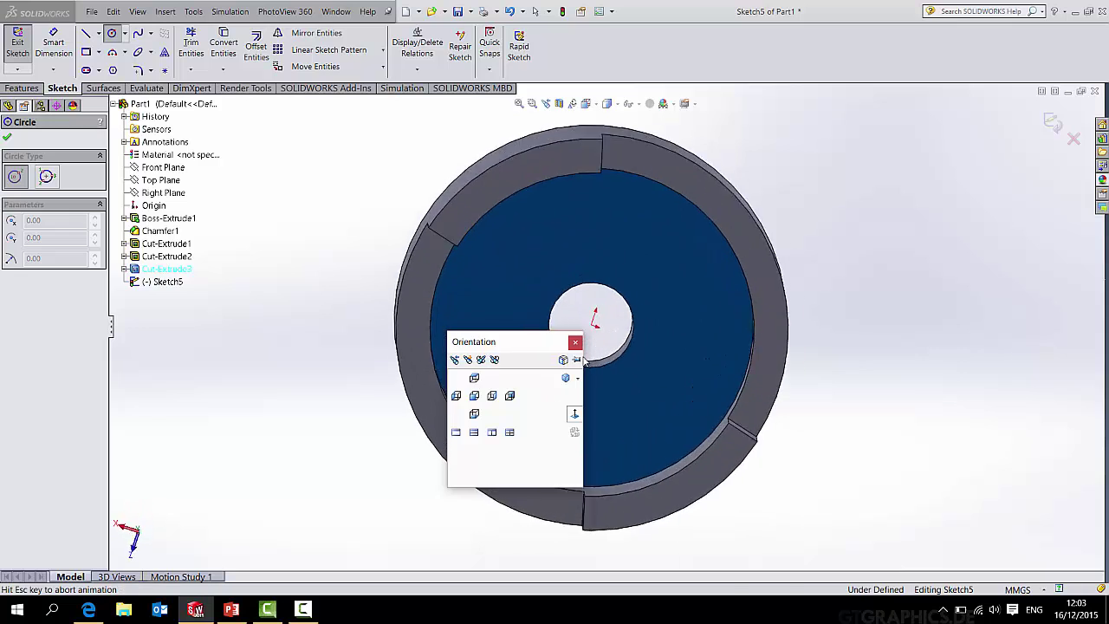
click(605, 326)
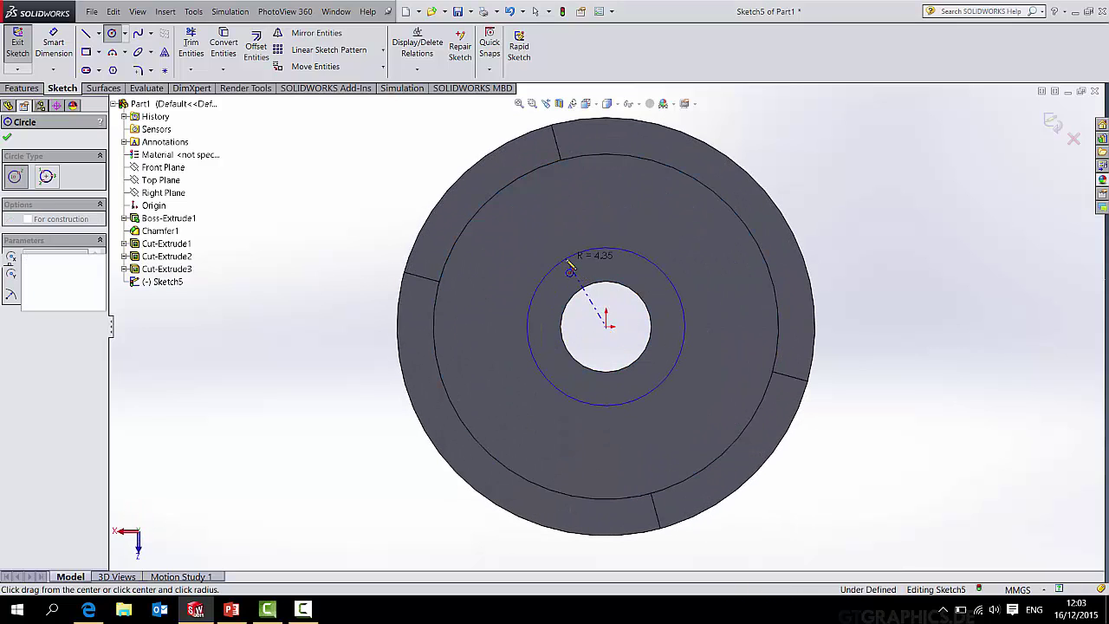
click(569, 259)
click(60, 43)
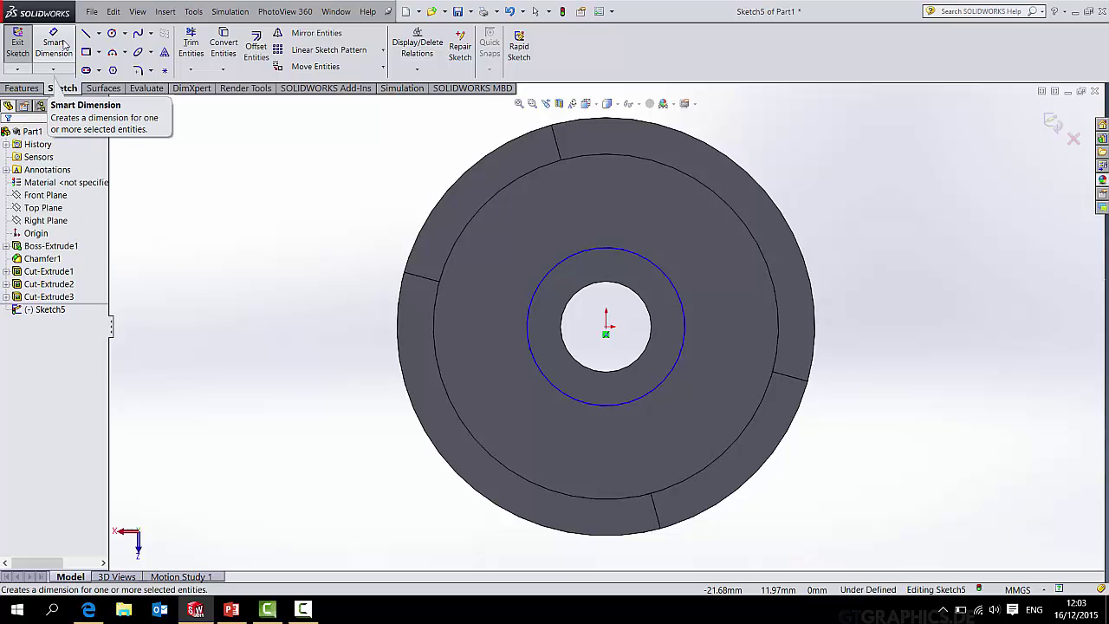
click(60, 45)
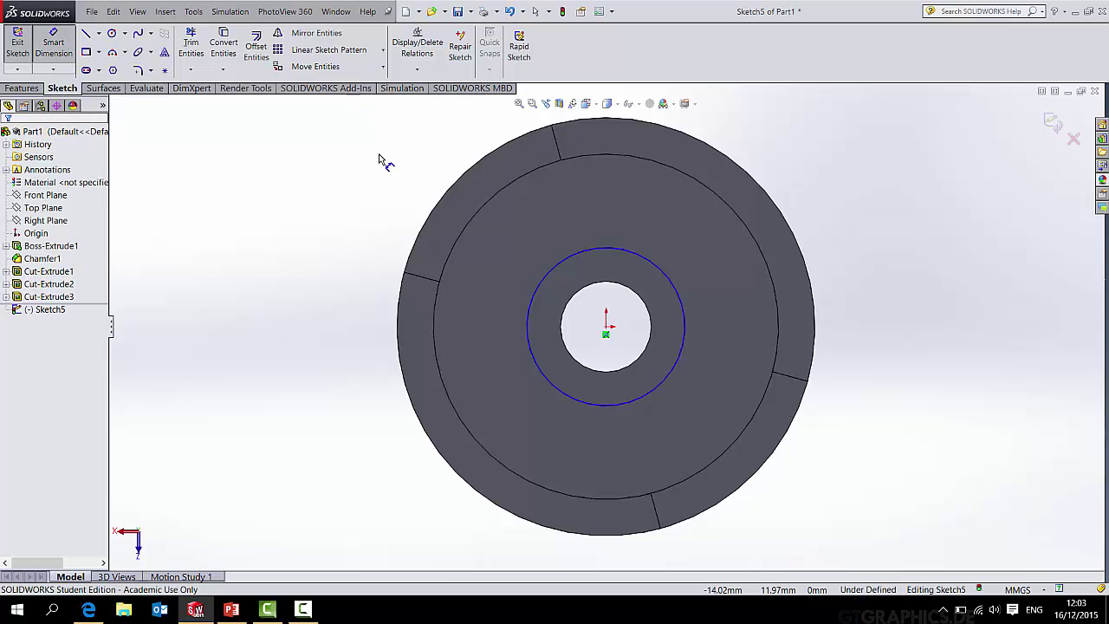
click(584, 256)
click(514, 239)
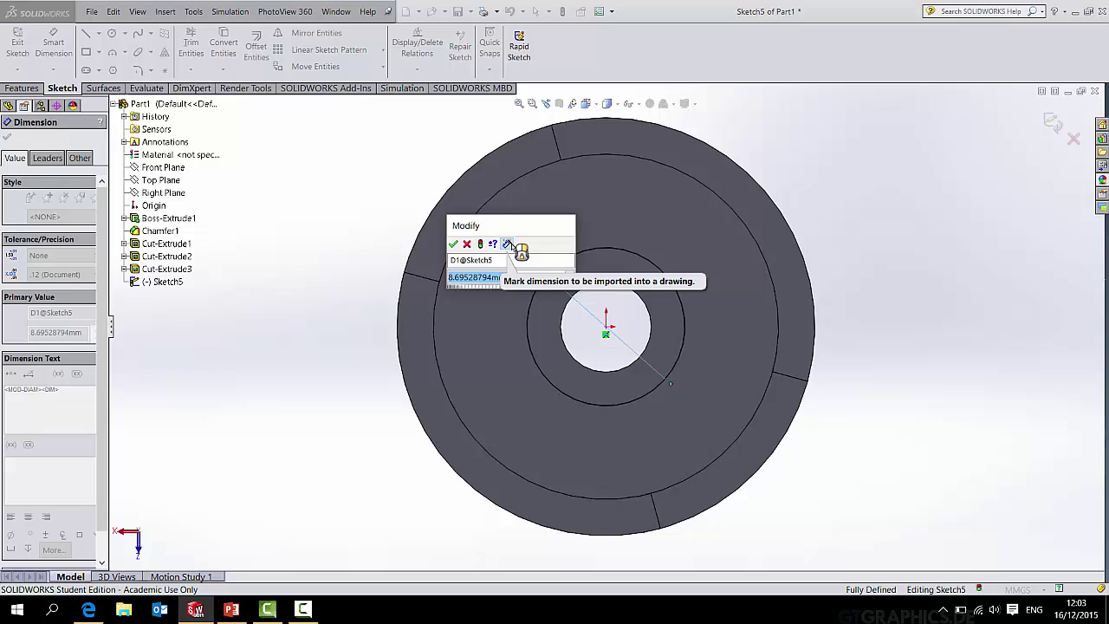
text(8.1)
key(Return)
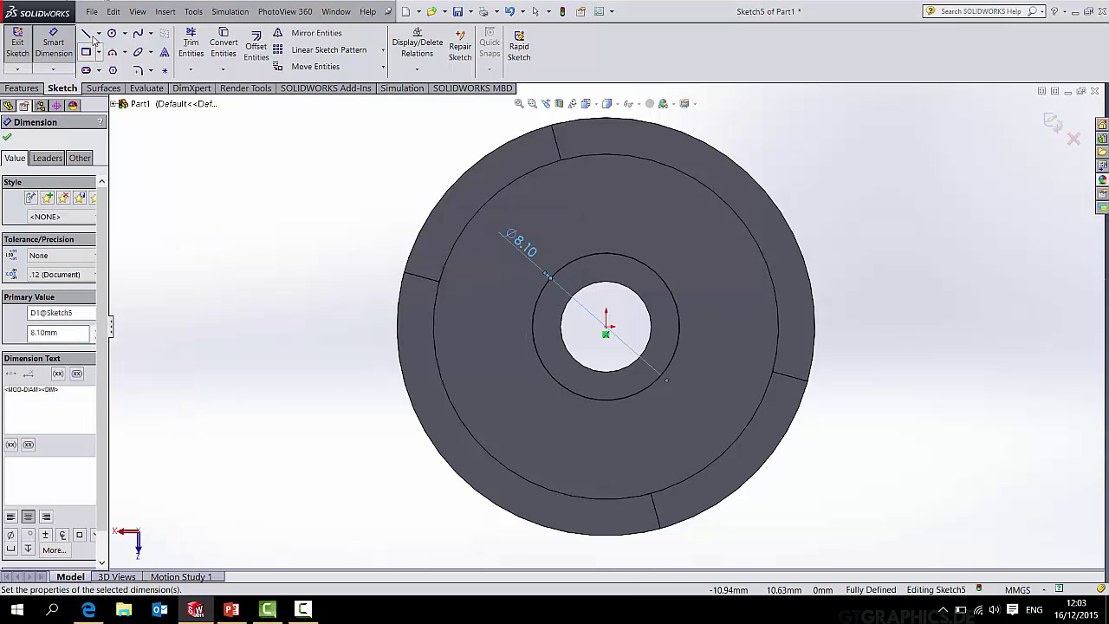
Draw two vertical lines across the circle.
click(87, 34)
click(567, 264)
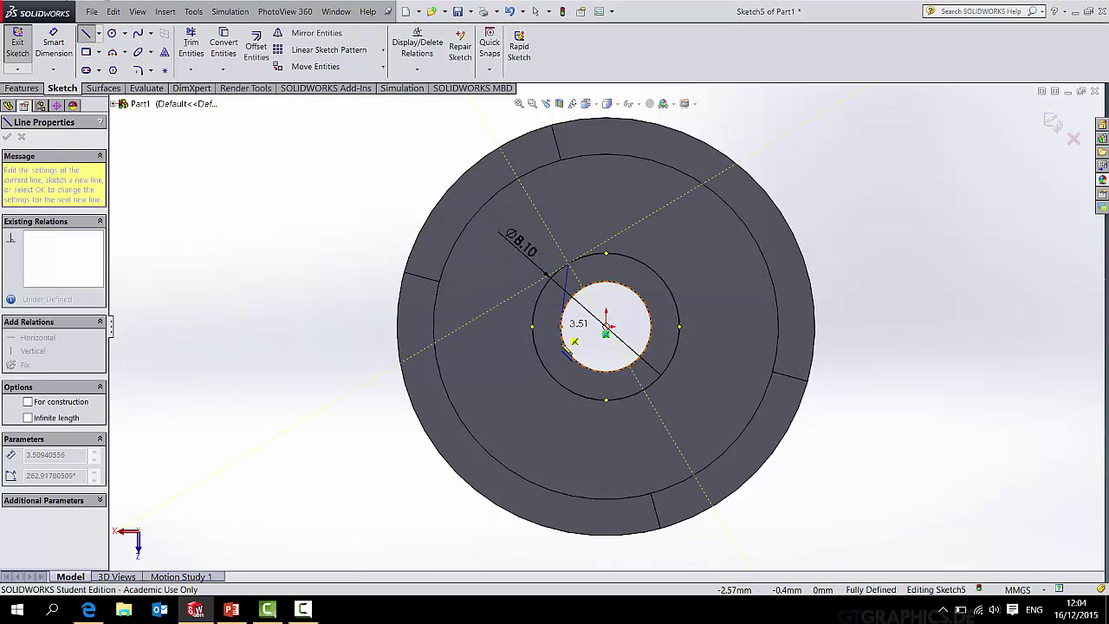
click(568, 388)
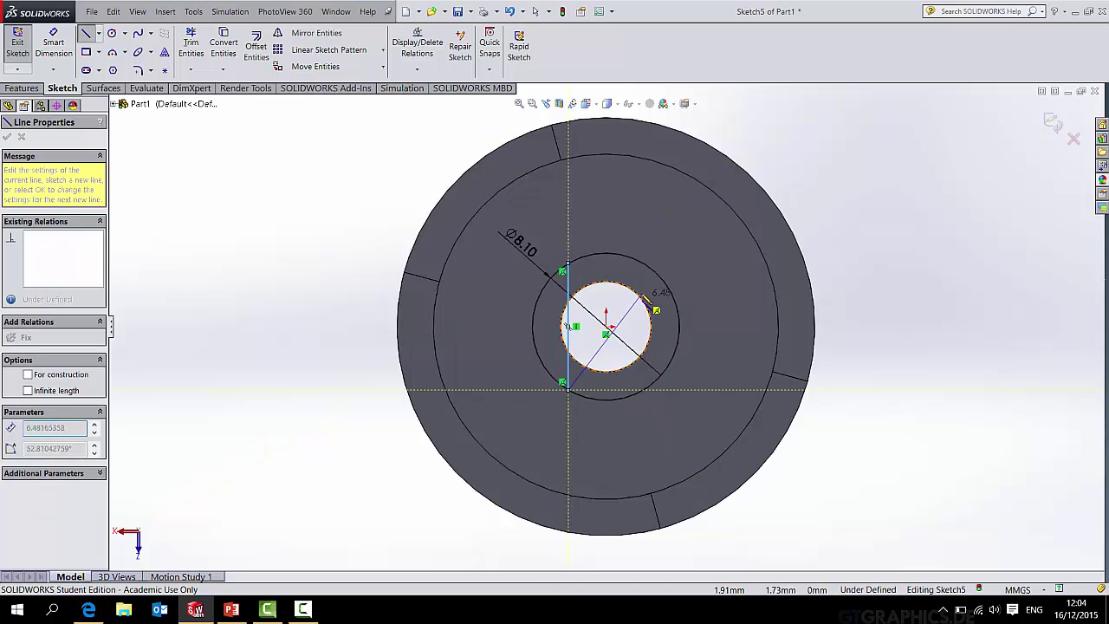
key(Escape)
click(86, 34)
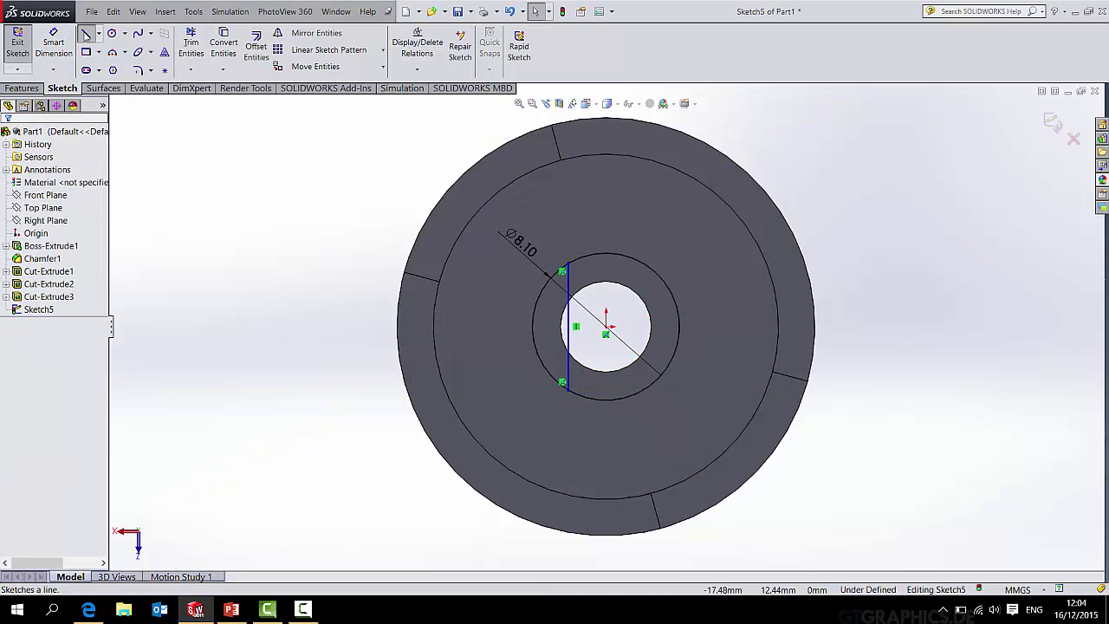
click(648, 264)
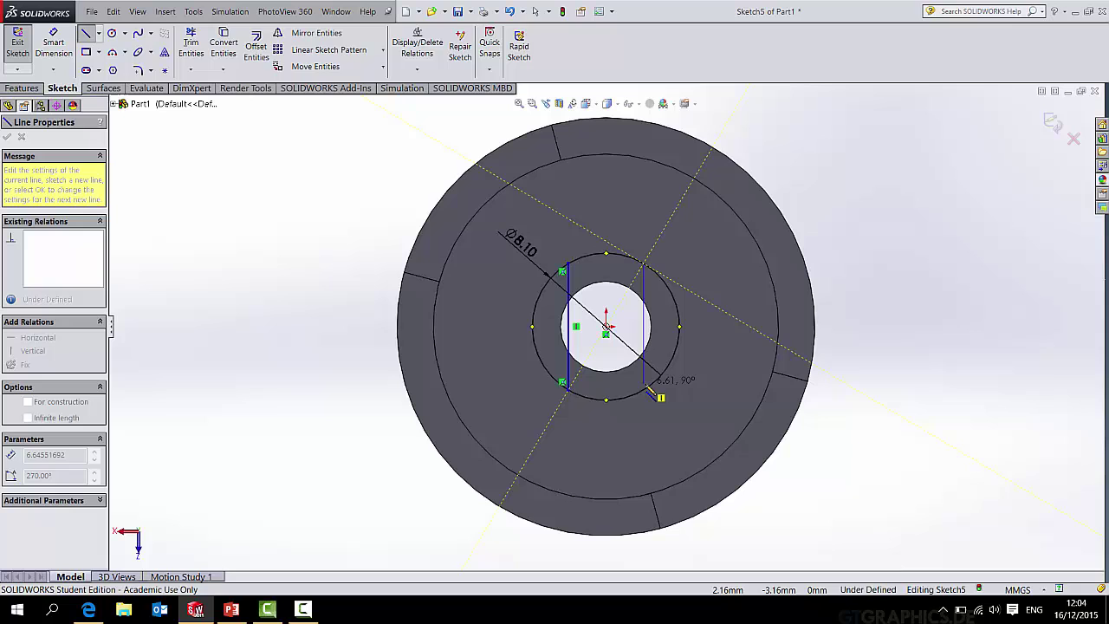
click(648, 388)
key(Escape)
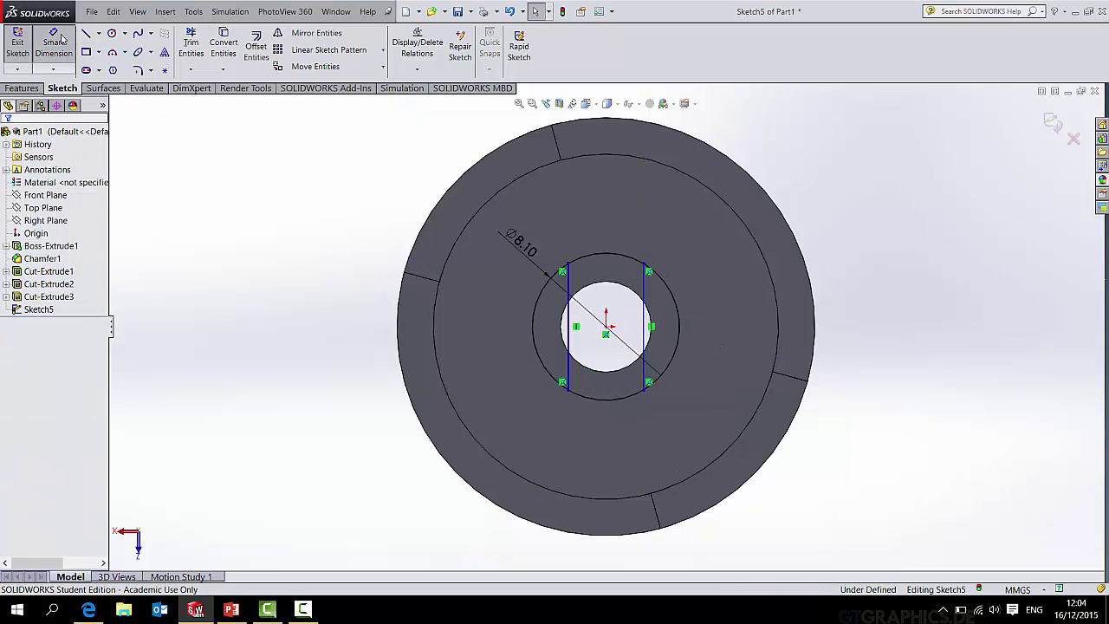
Dimension the vertical lines 6 mm apart with the left line 3 mm from the centre.
click(571, 264)
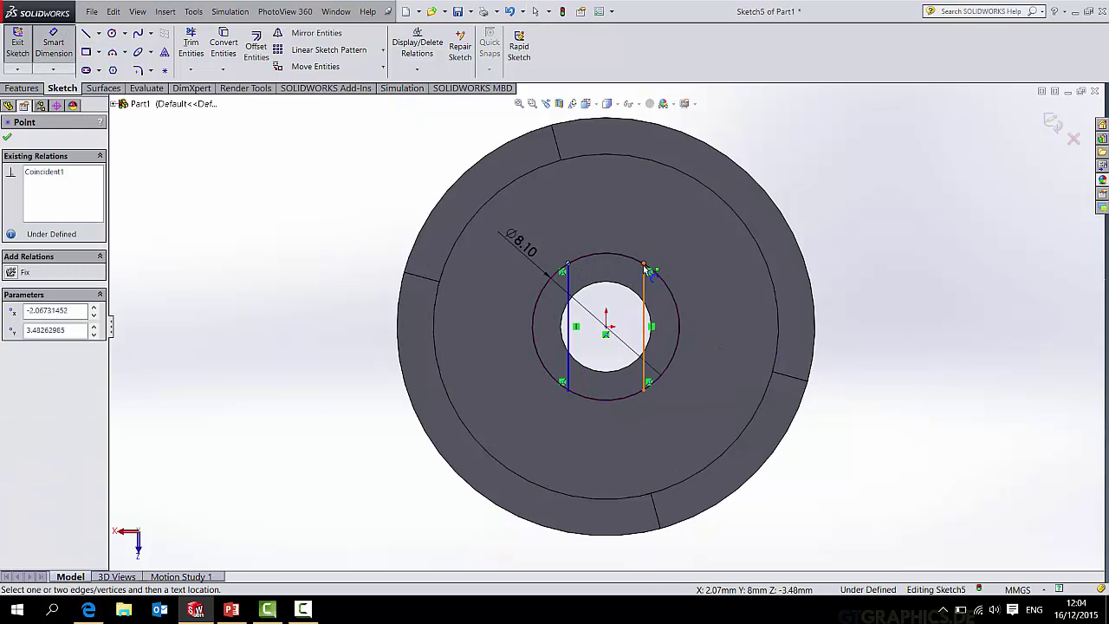
click(645, 269)
click(606, 232)
text(6.00mm)
key(Return)
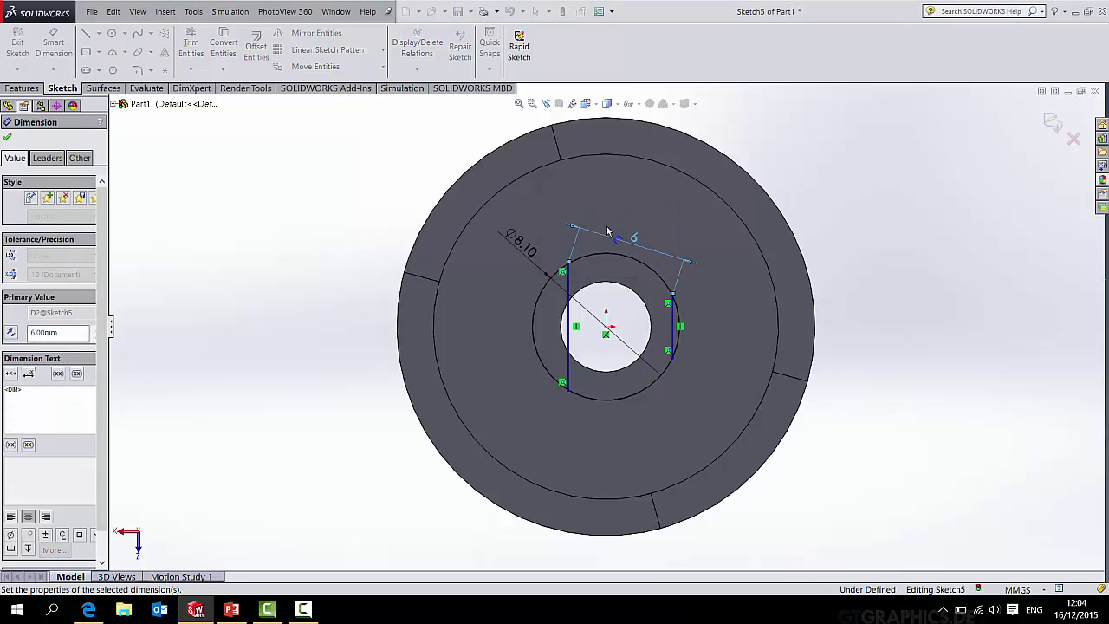
click(575, 324)
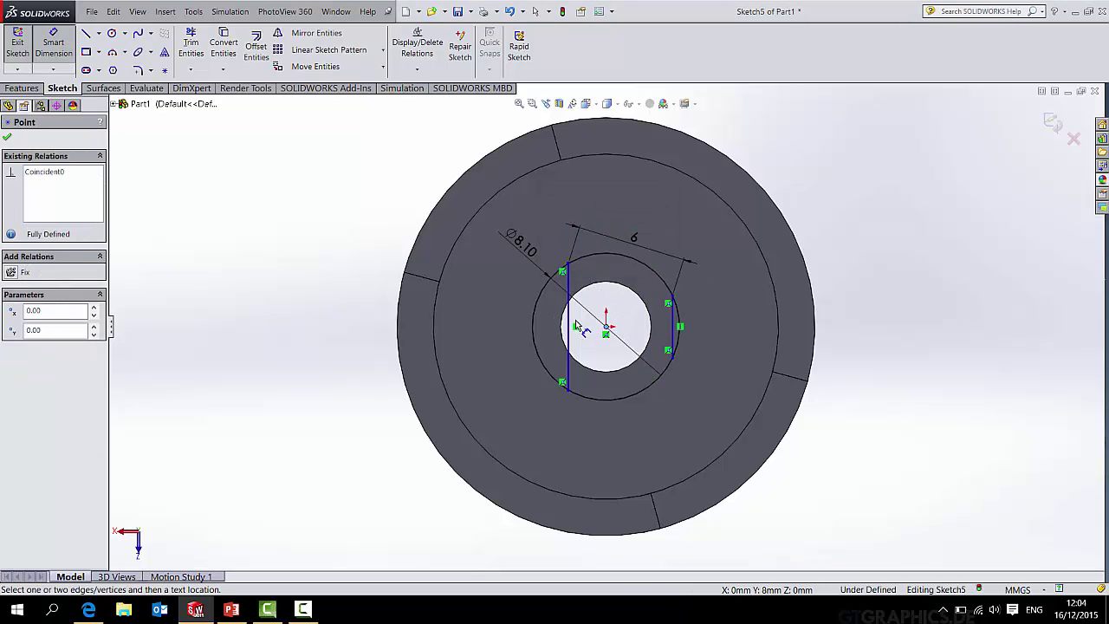
click(568, 324)
click(578, 314)
text(3.00mm)
key(Return)
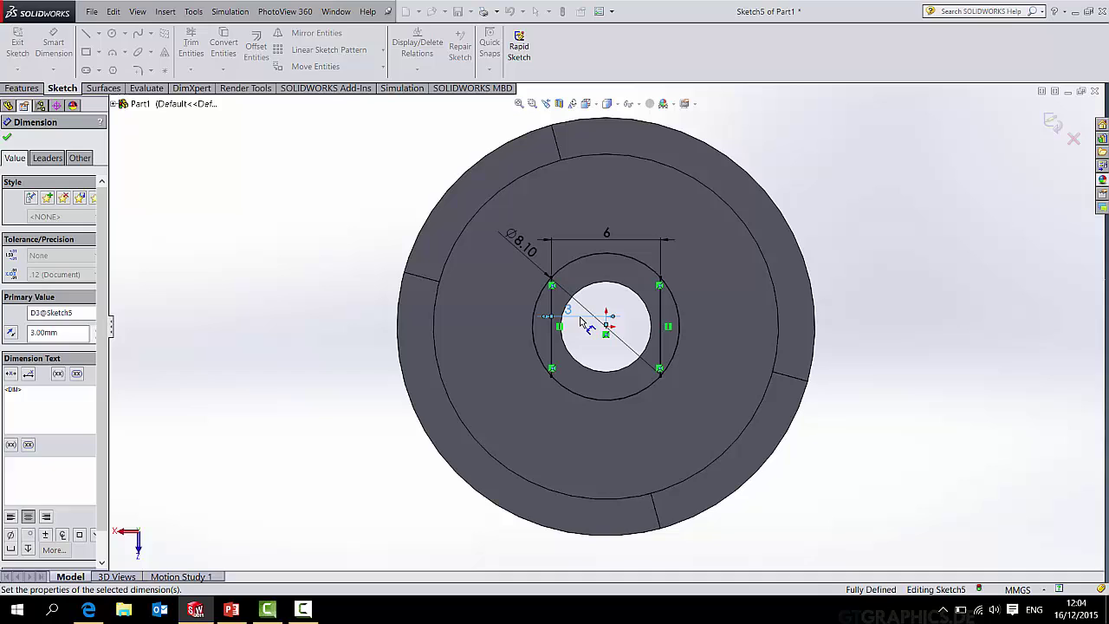
Trim away the circle arcs outside the left and right flats.
click(185, 41)
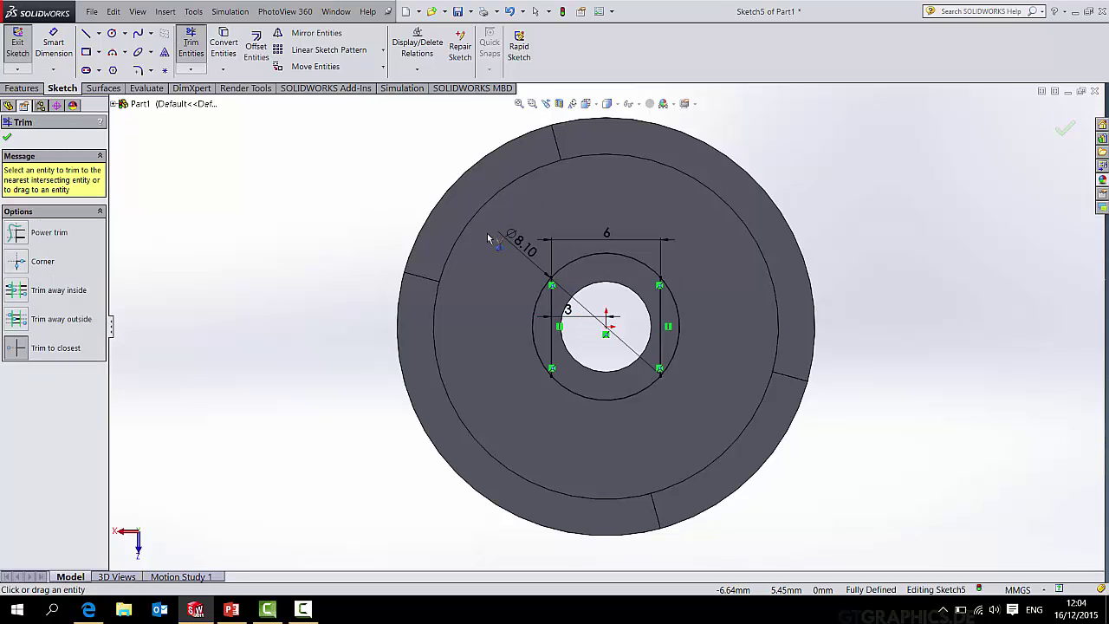
click(543, 300)
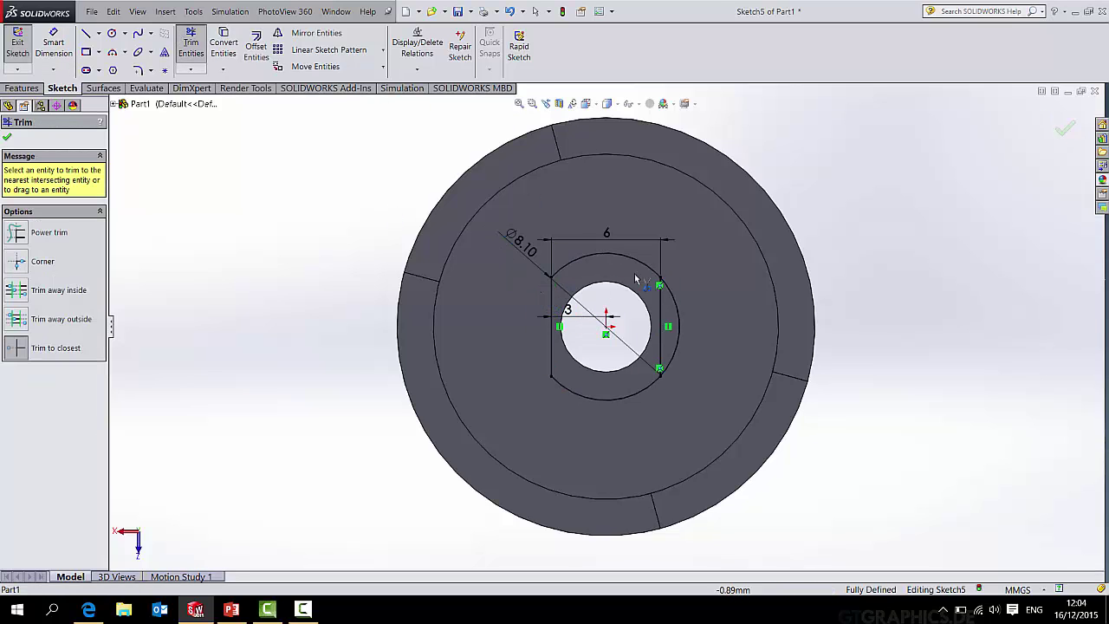
click(678, 312)
mouse_move(678, 312)
middle_down()
mouse_move(687, 285)
mouse_move(667, 325)
middle_up()
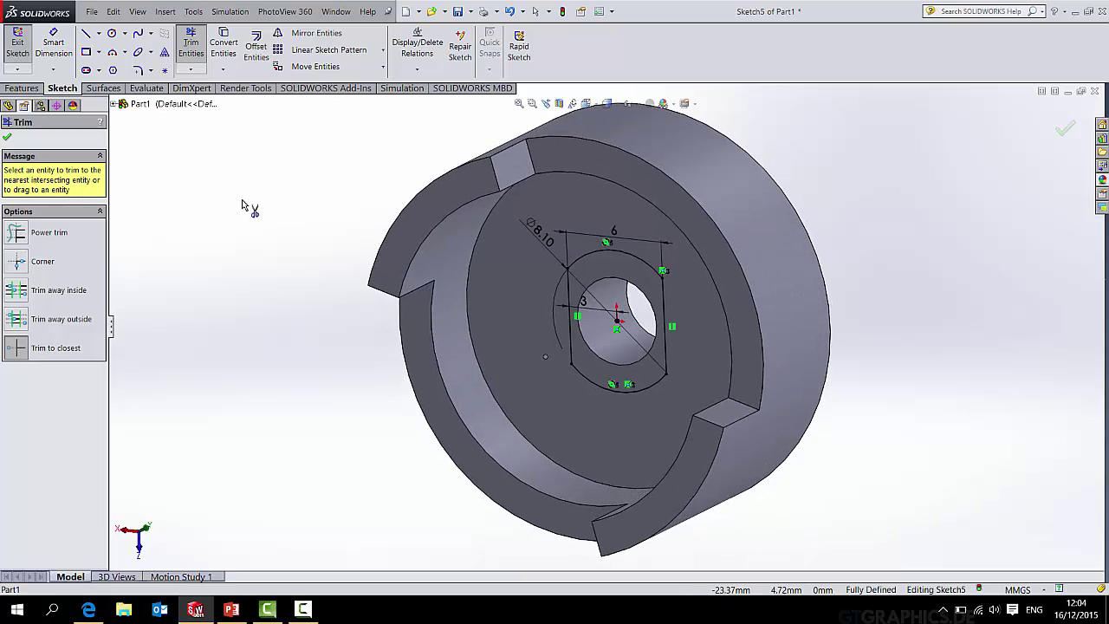
Extrude-cut the double-flat profile Blind 4 mm and inspect the resulting hole.
click(23, 88)
click(201, 48)
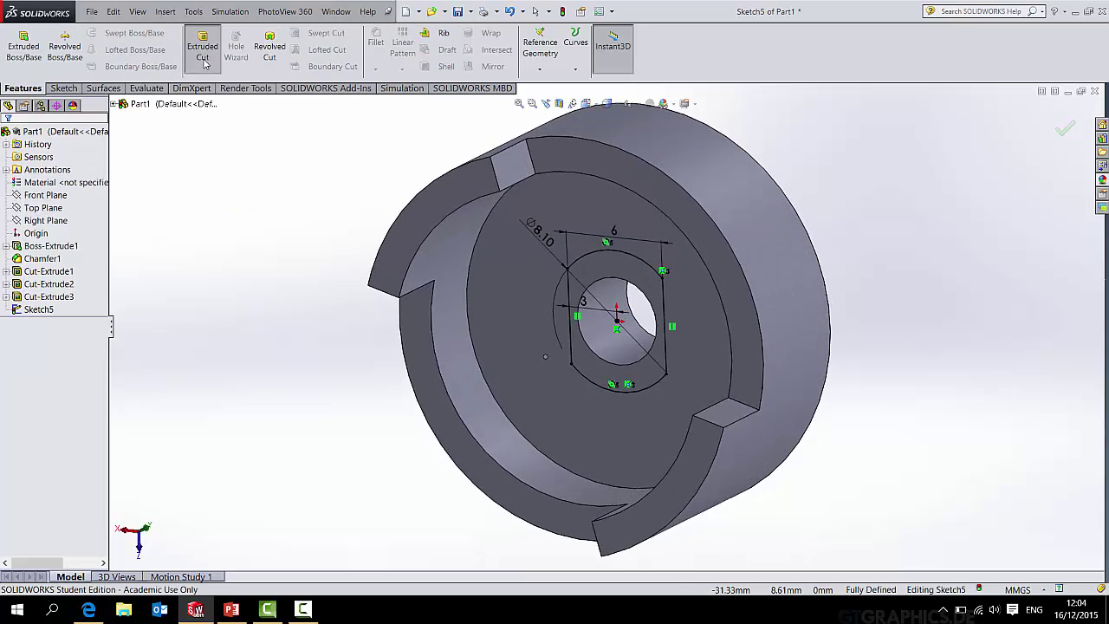
middle_drag(596, 251, 554, 382)
click(1051, 122)
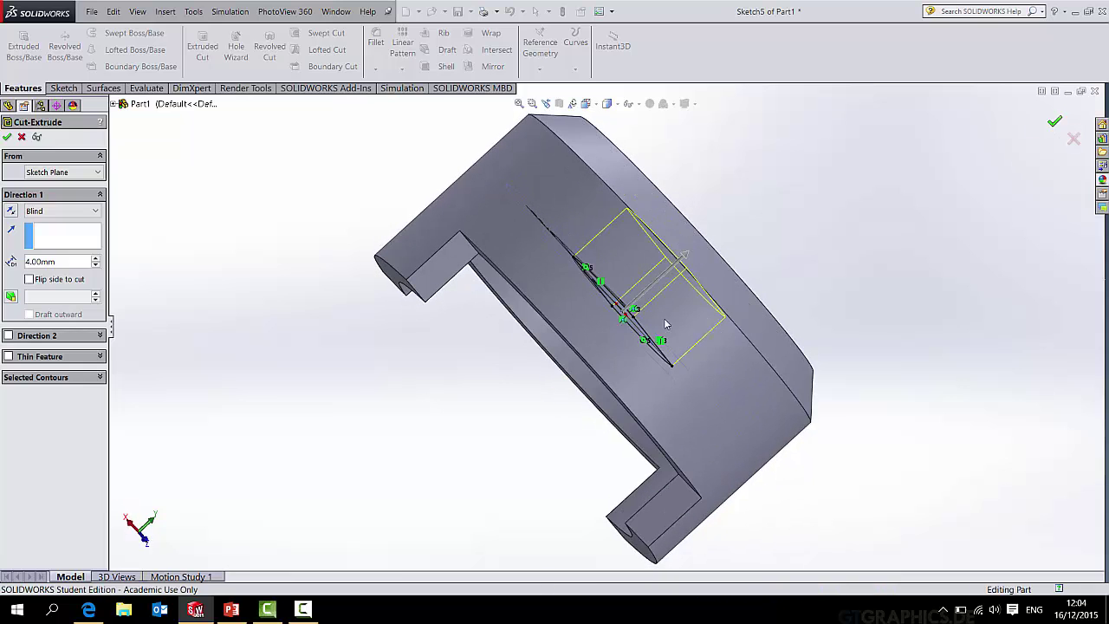
middle_drag(612, 340, 541, 298)
scroll(669, 372, up, 5)
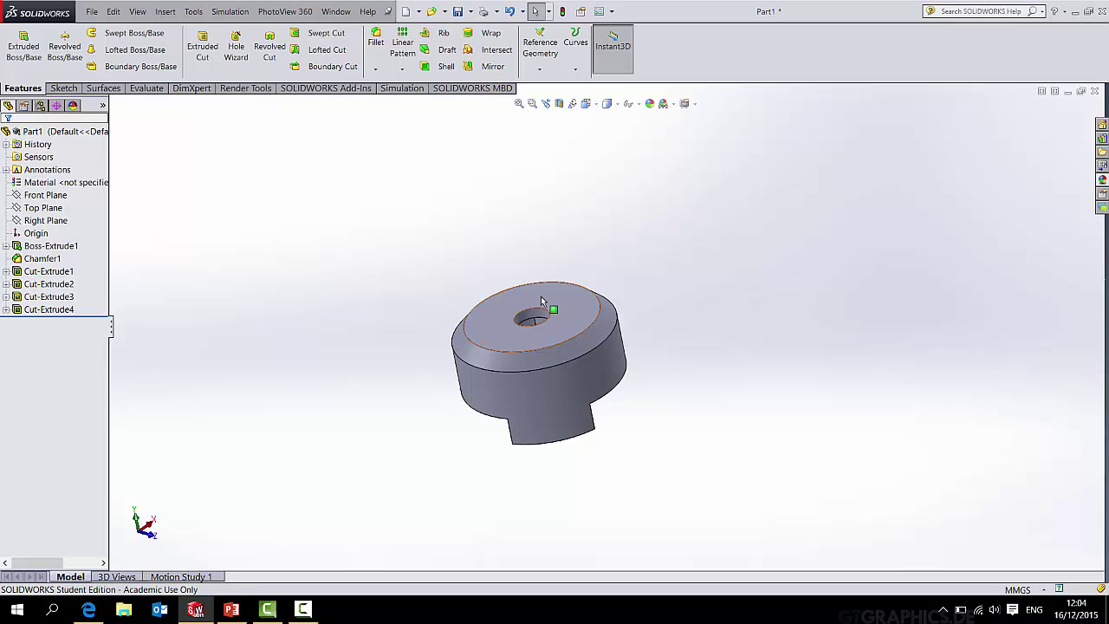
Start a line sketch on the Front Plane, viewed normal to it.
click(59, 196)
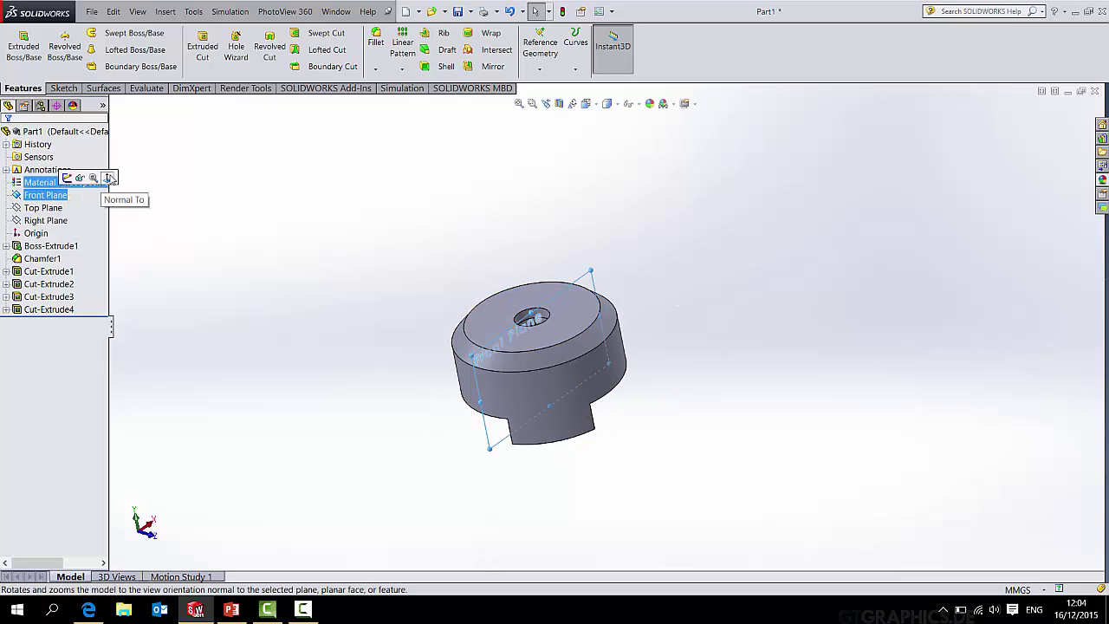
click(107, 178)
click(66, 86)
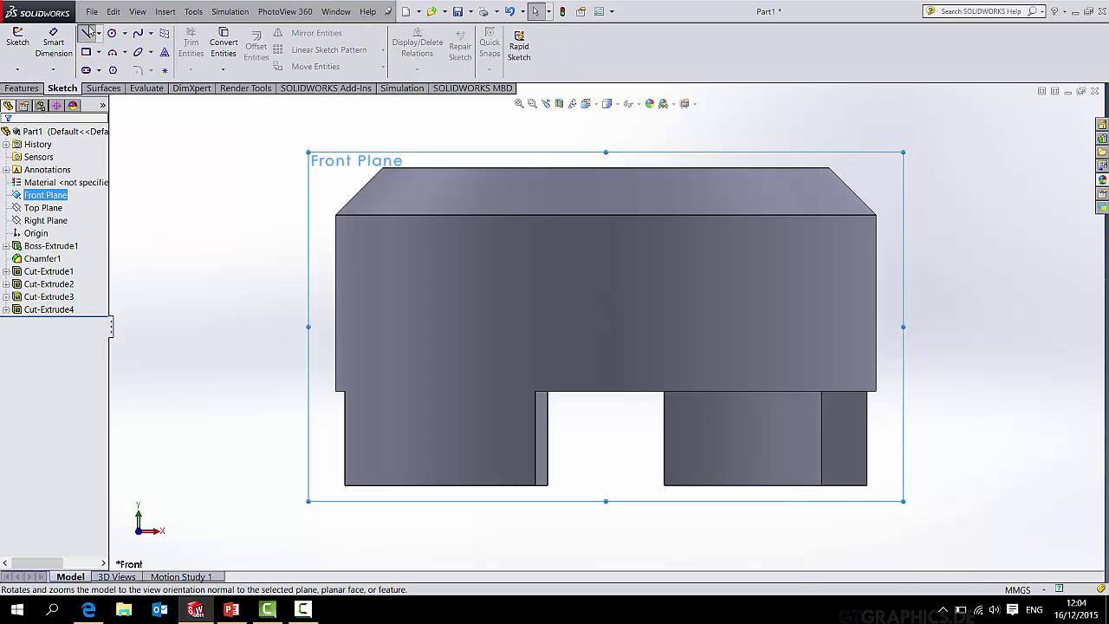
click(89, 32)
scroll(572, 309, up, 5)
scroll(648, 294, down, 2)
scroll(619, 298, up, 1)
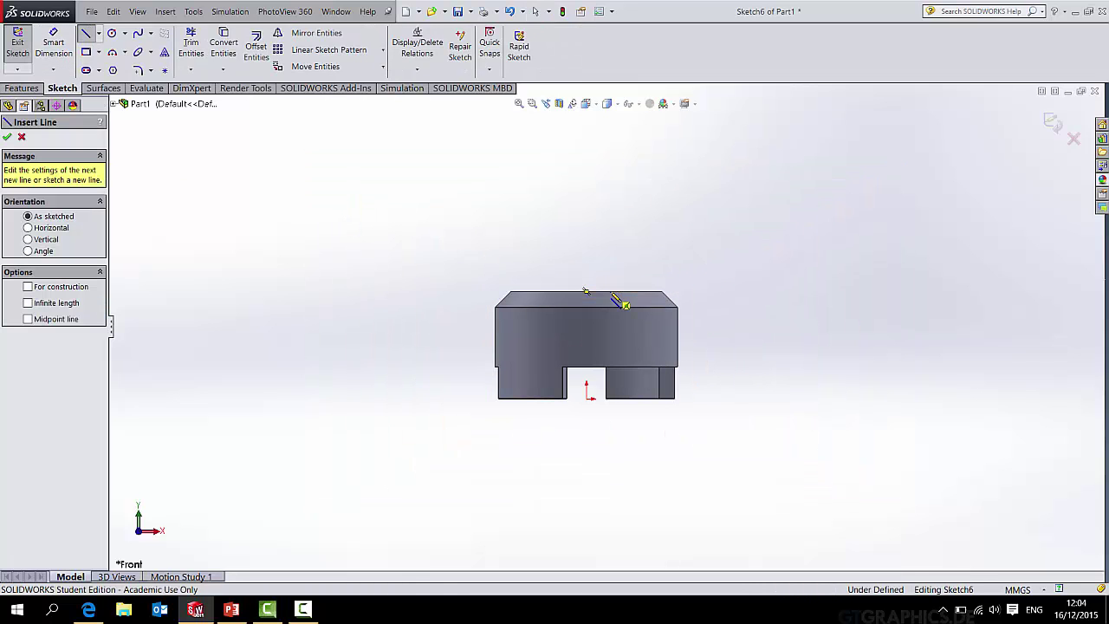
Draw a short horizontal line from the hub top, an angled rise, then a long horizontal run.
click(609, 291)
click(777, 291)
double_click(896, 235)
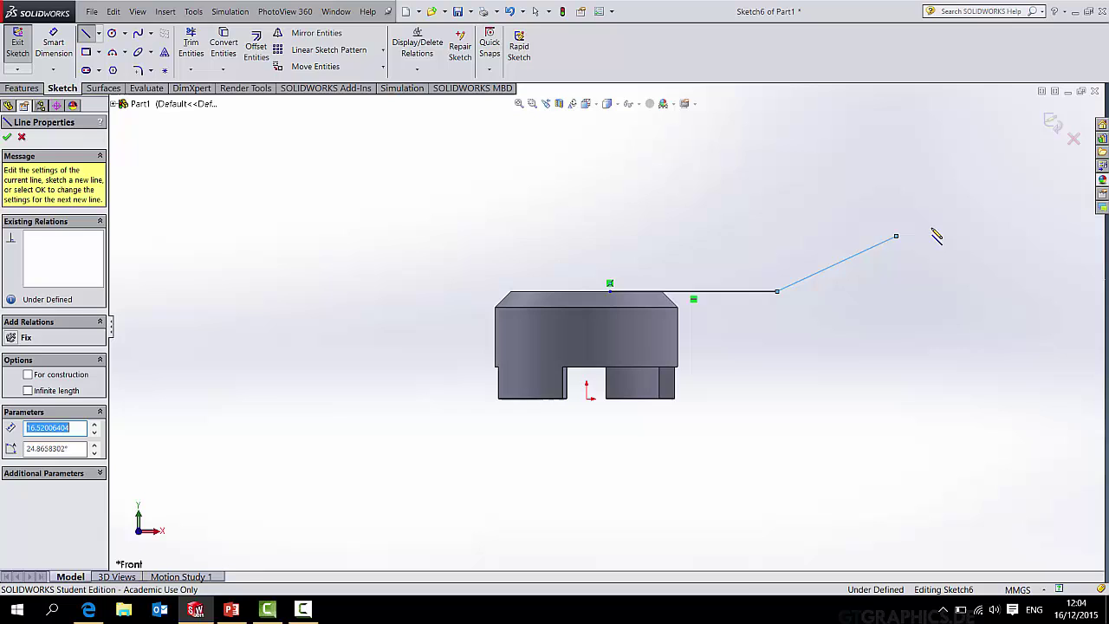
click(895, 235)
click(1070, 235)
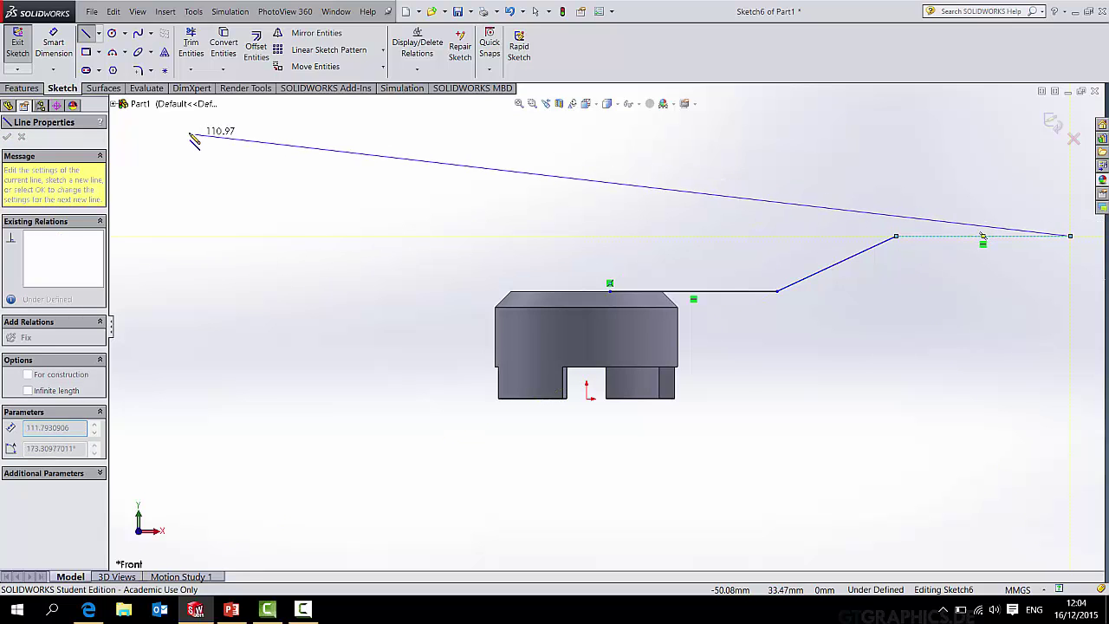
key(Escape)
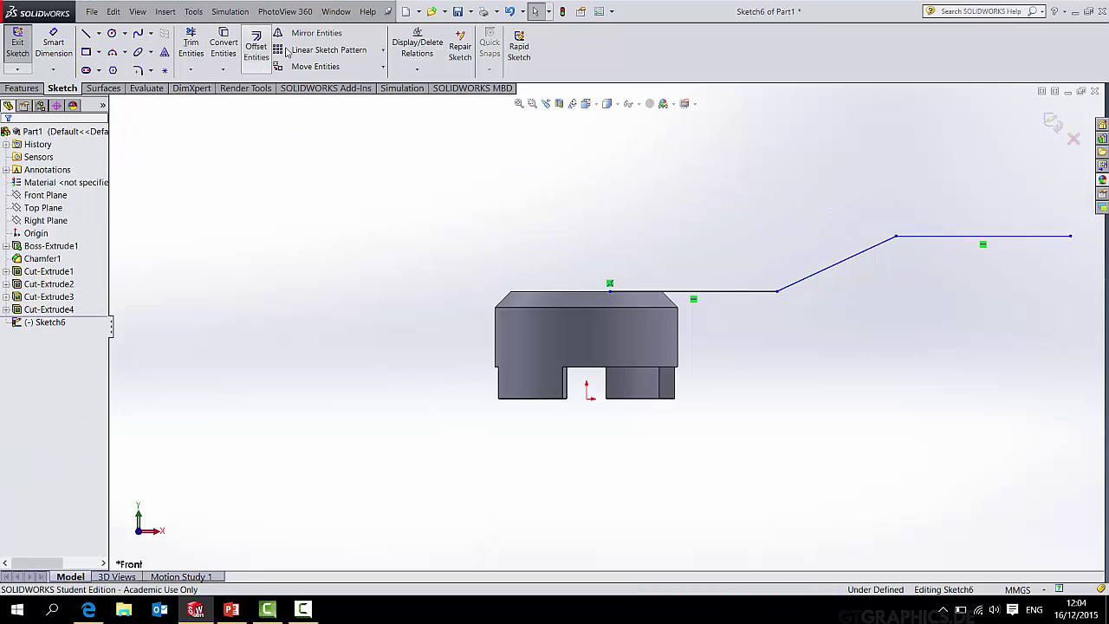
Dimension the short horizontal line at 16 mm and the bend angle at 140°.
click(40, 48)
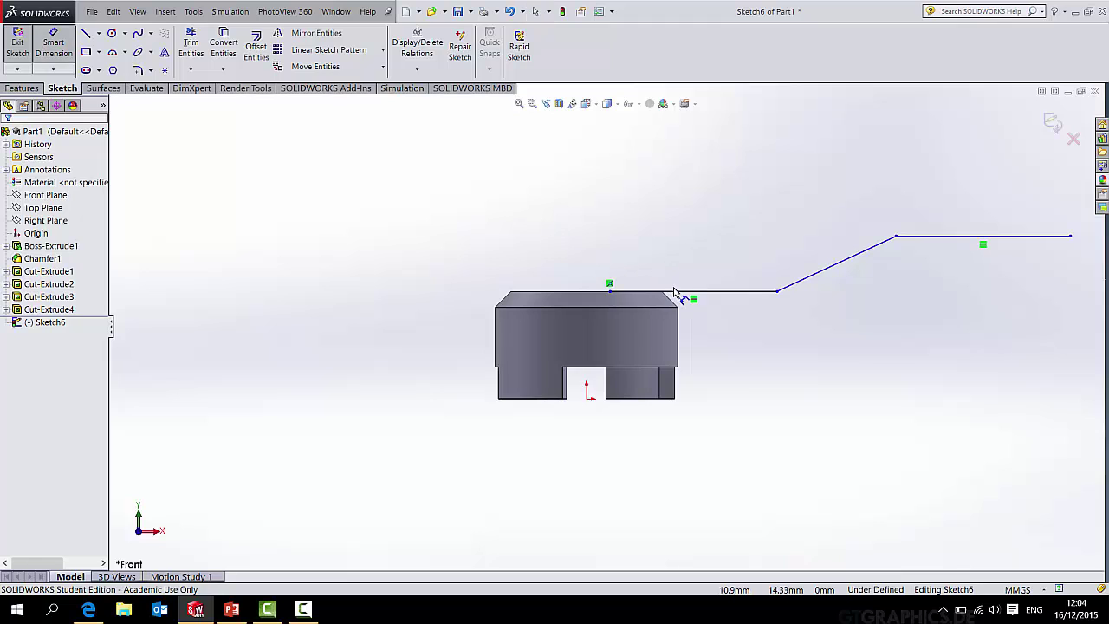
click(676, 295)
click(673, 262)
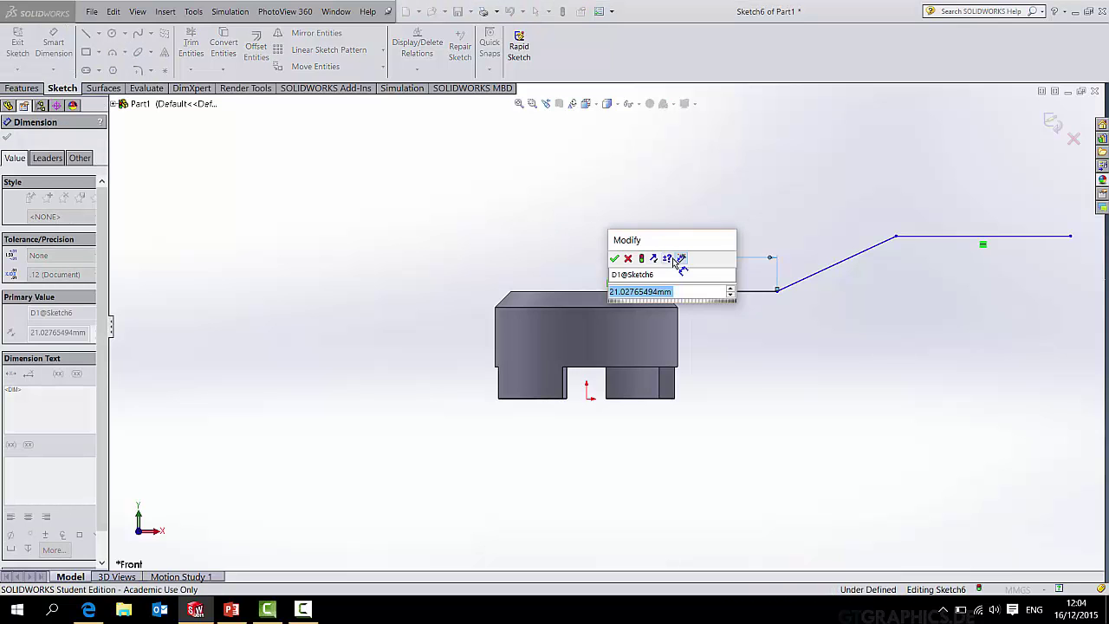
text(16)
key(Return)
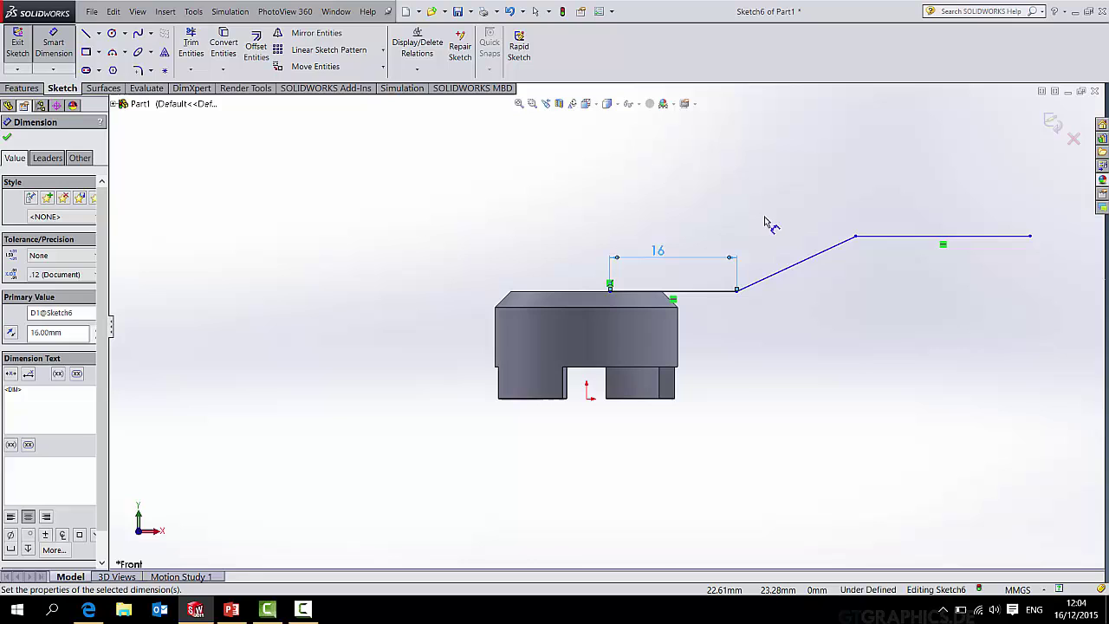
click(775, 275)
click(710, 290)
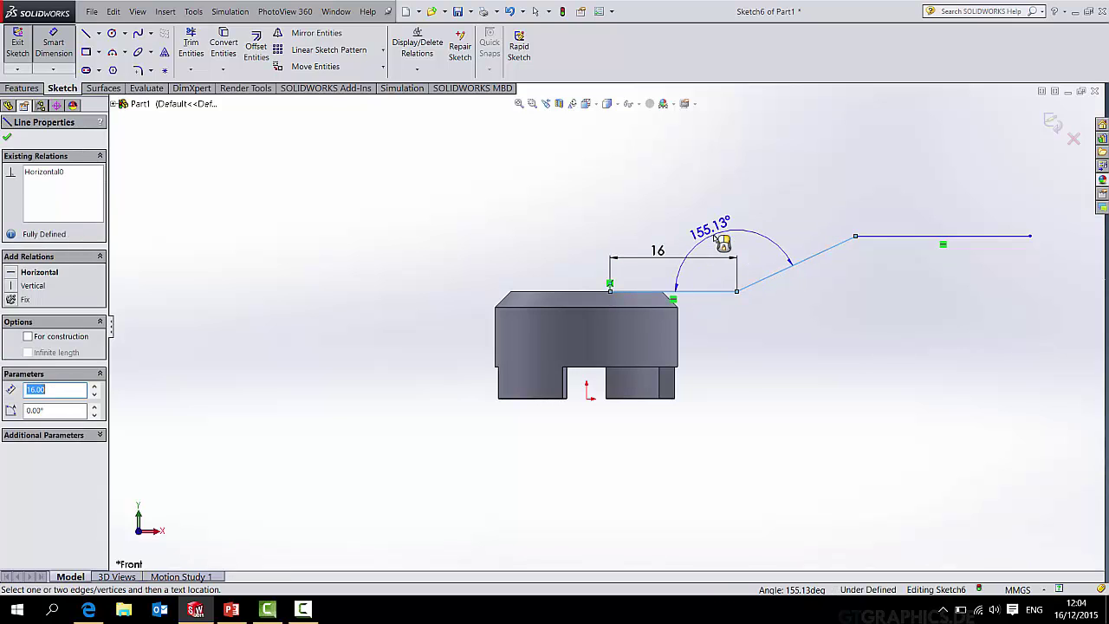
click(721, 241)
text(140)
key(Return)
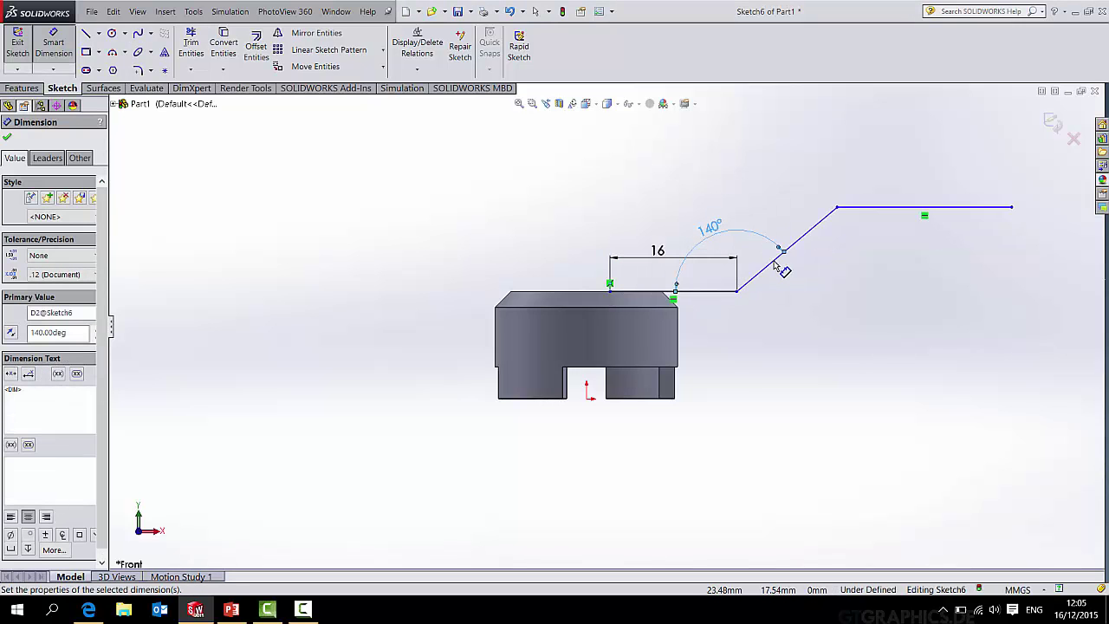
Dimension the angled line at 12 mm and the long horizontal line at 60 mm.
click(779, 267)
click(801, 289)
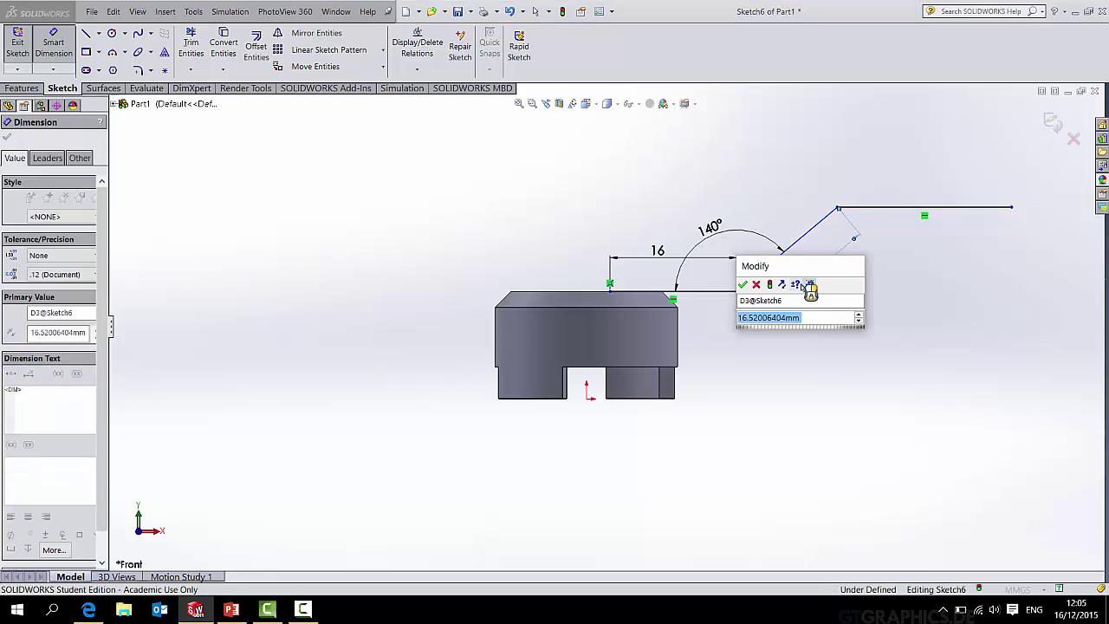
text(12)
key(Return)
click(842, 230)
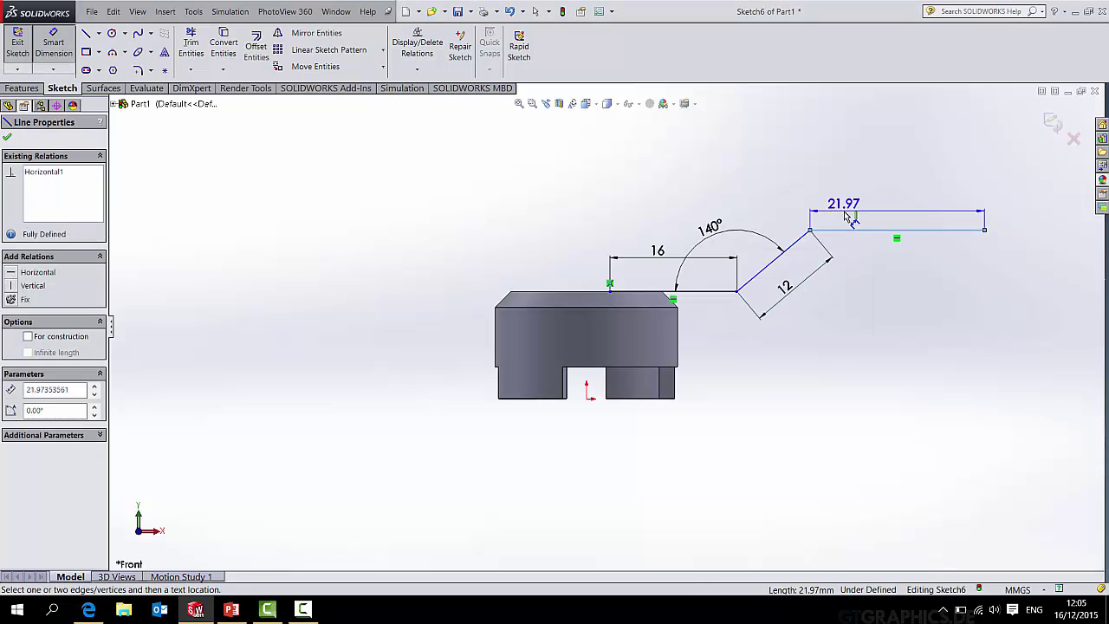
click(853, 217)
text(60)
key(Return)
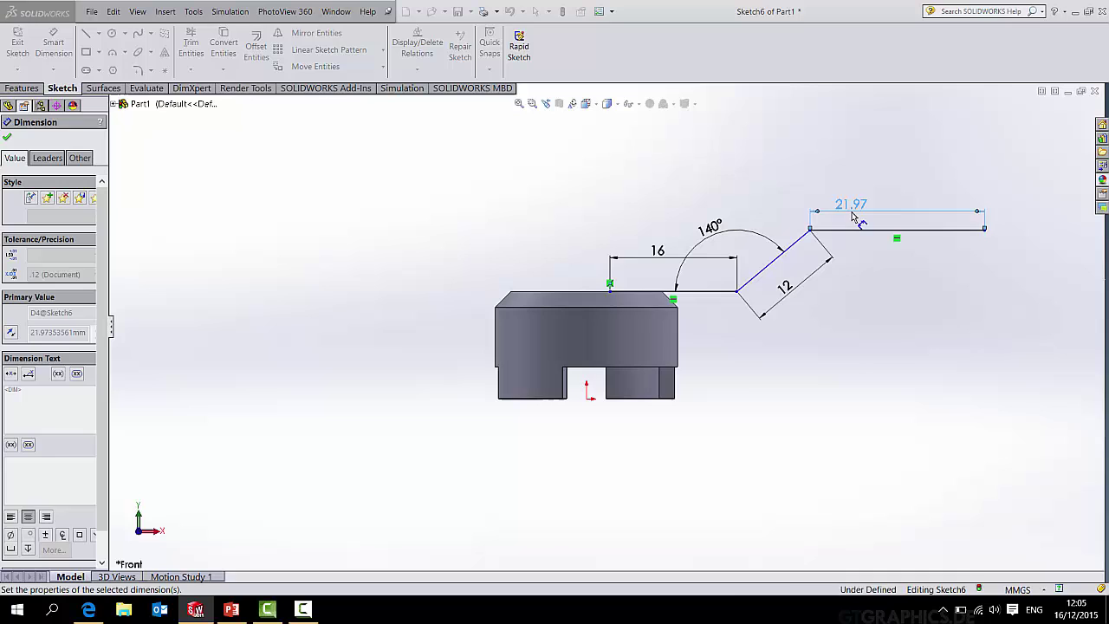
scroll(849, 299, down, 1)
scroll(866, 290, up, 3)
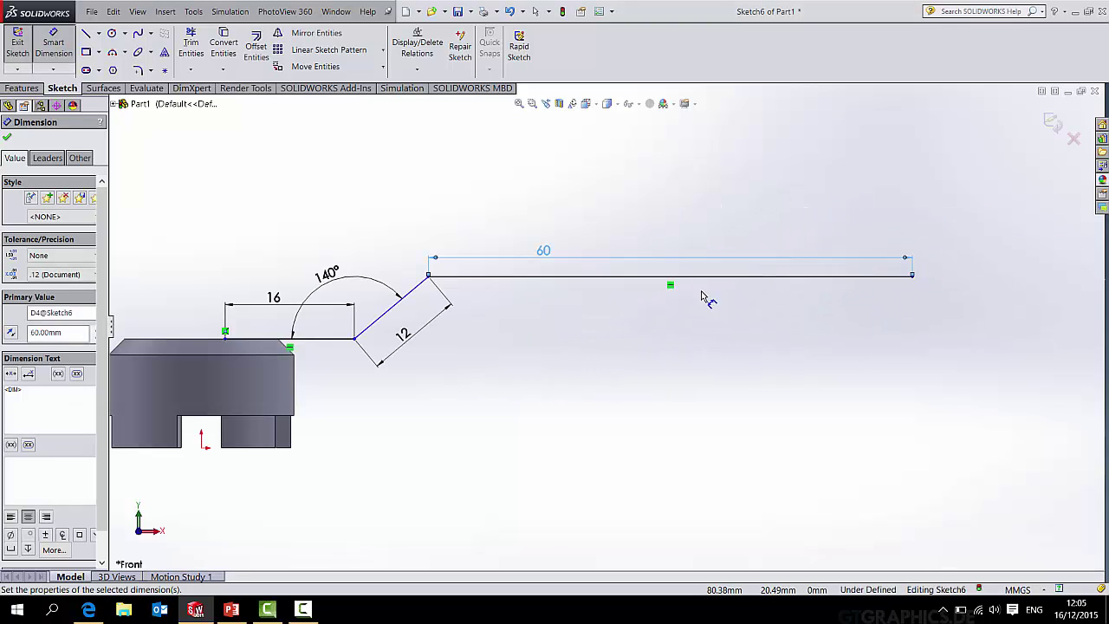
Dimension the sketch's start point 4 mm from the origin.
click(204, 450)
click(225, 332)
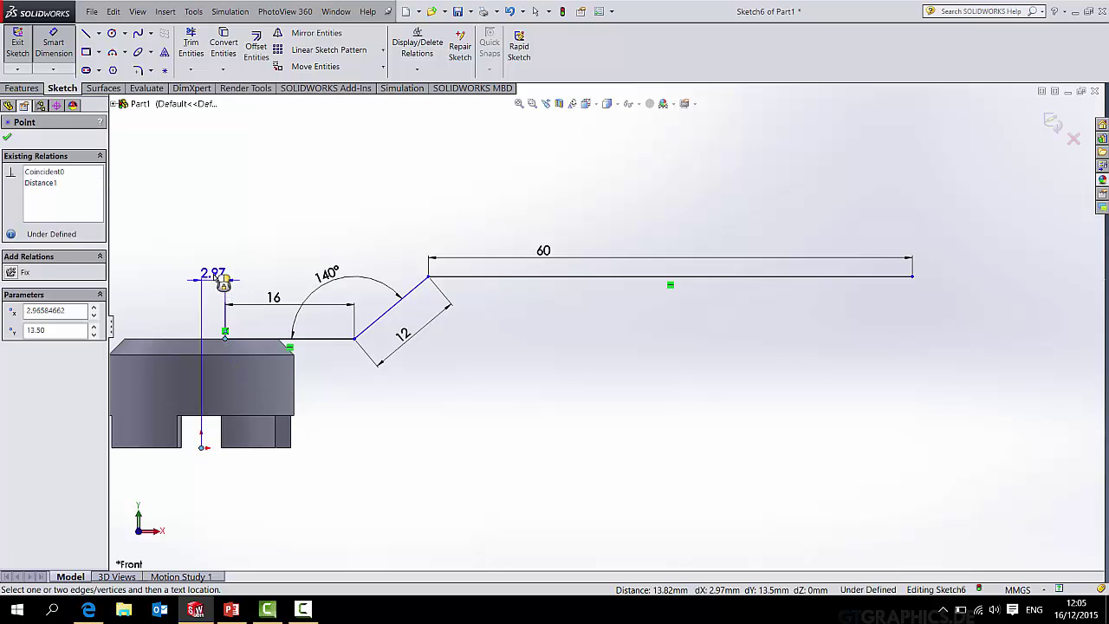
click(217, 272)
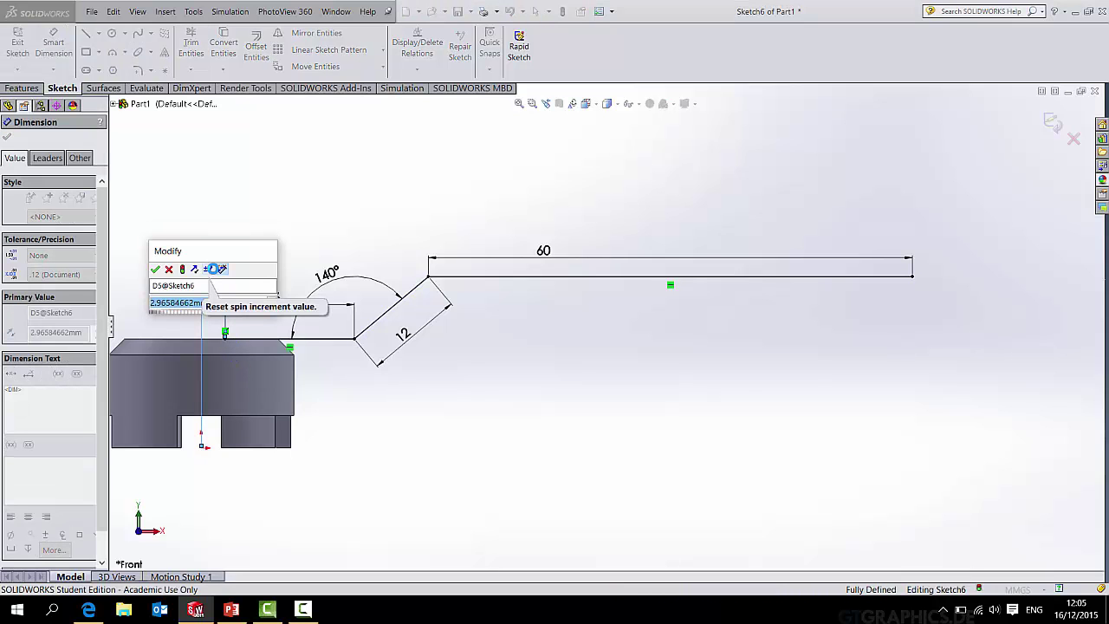
text(4)
key(Return)
scroll(576, 332, up, 3)
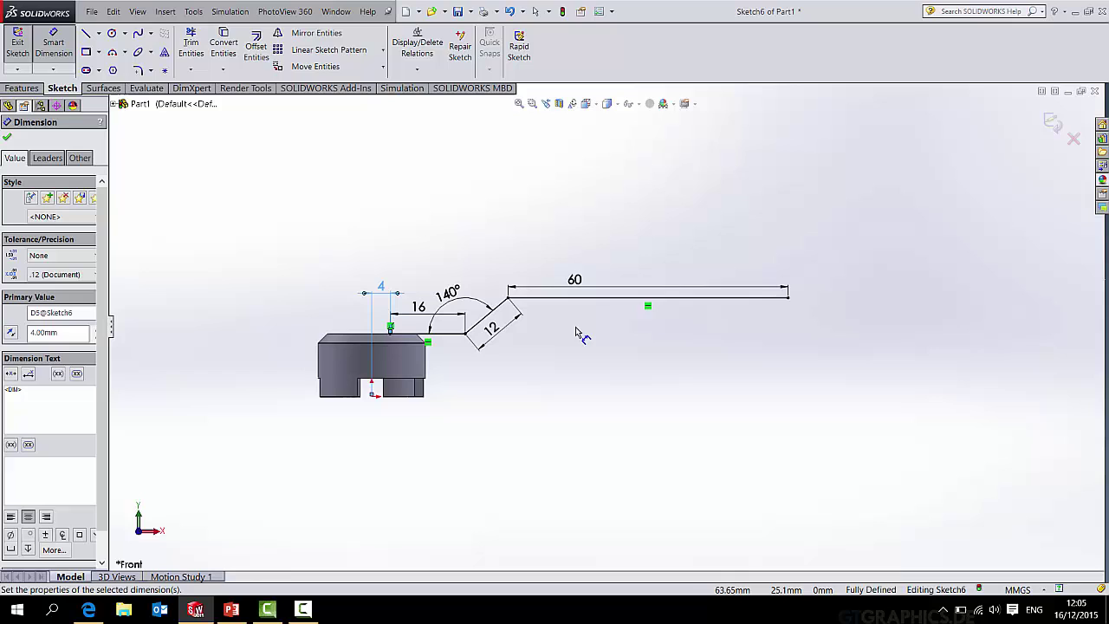
scroll(555, 327, up, 2)
scroll(571, 333, down, 4)
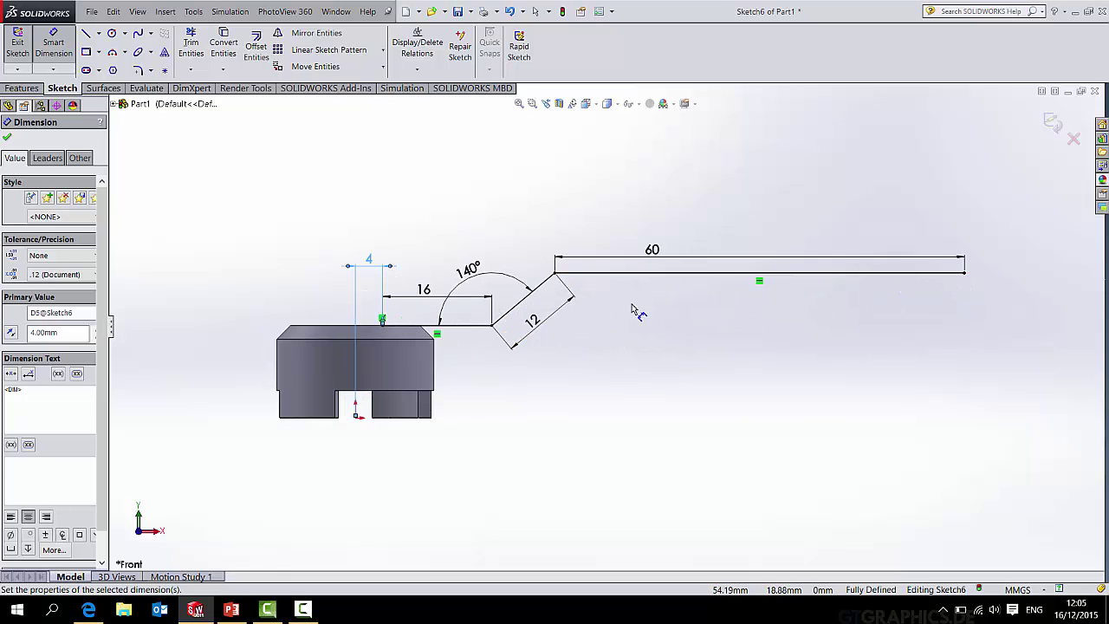
Exit the handle sketch and start an Extruded Boss/Base with Sketch6 as the profile.
click(1052, 130)
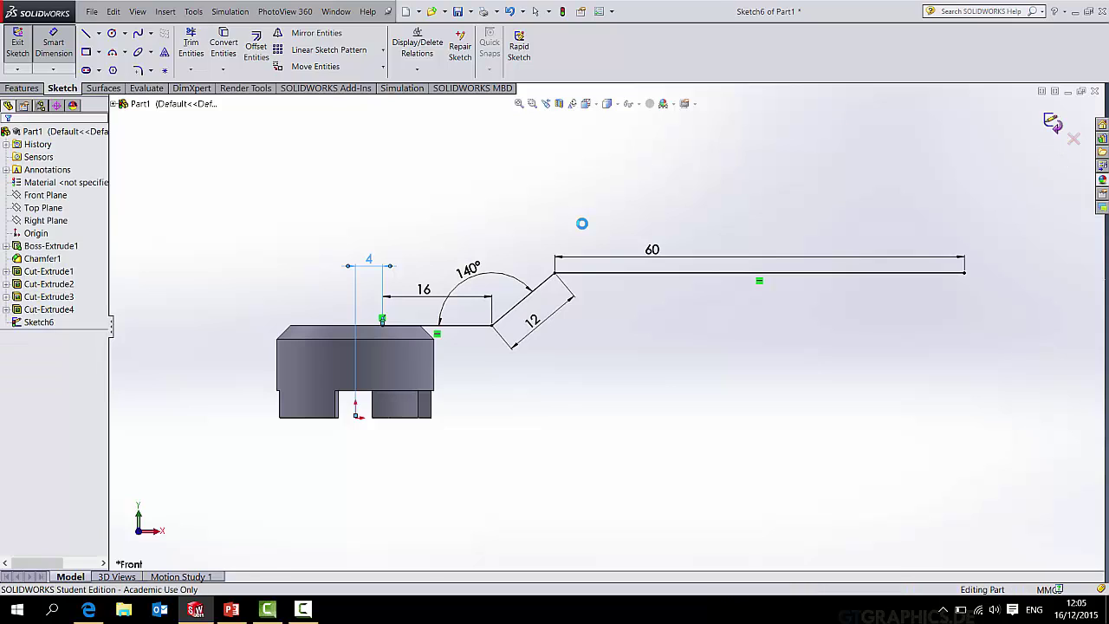
middle_drag(591, 251, 567, 339)
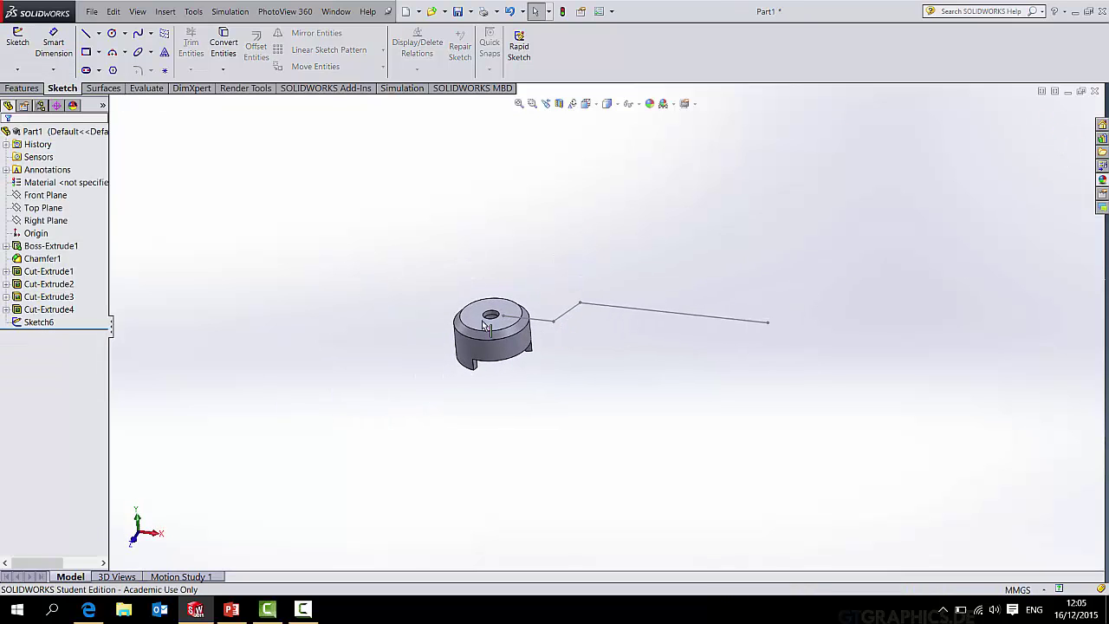
click(22, 89)
click(23, 48)
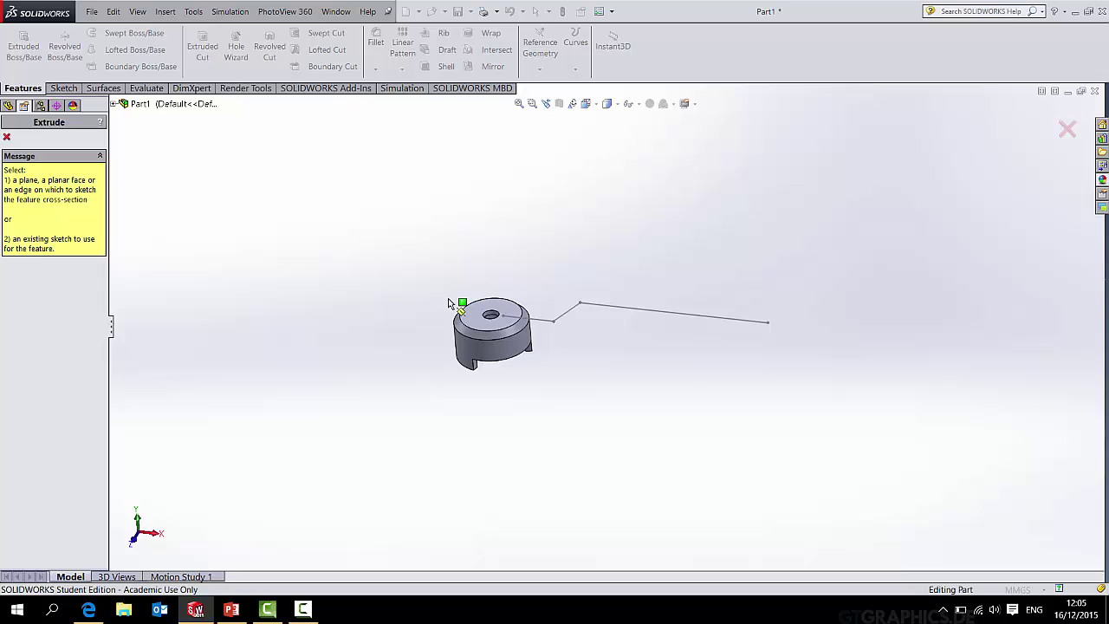
click(602, 312)
mouse_move(579, 376)
middle_down()
mouse_move(540, 362)
mouse_move(529, 373)
mouse_move(561, 349)
middle_up()
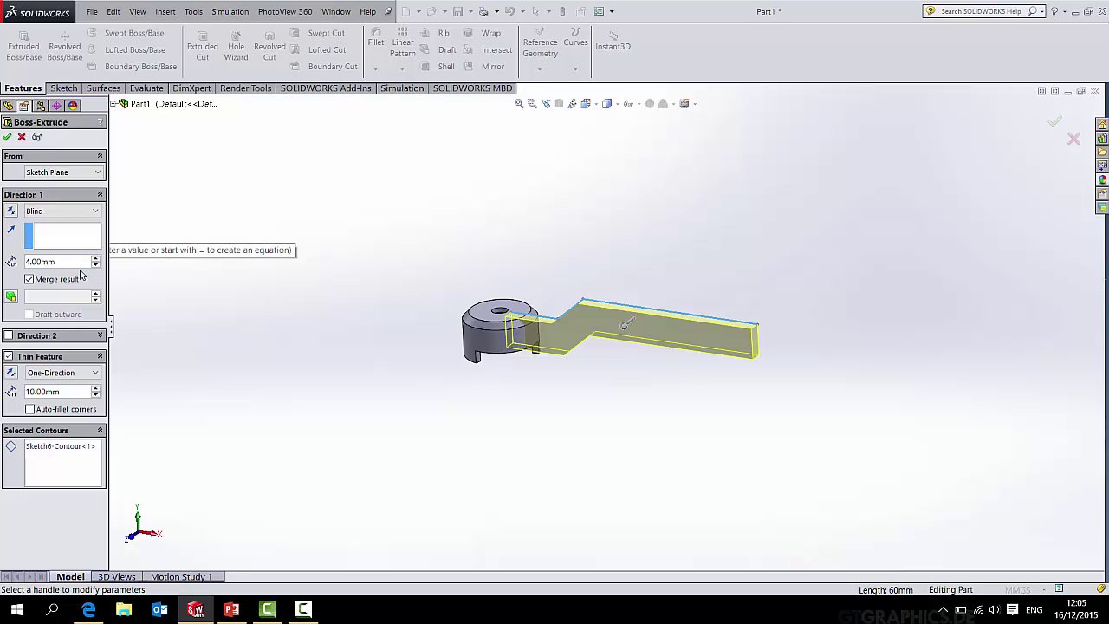
Enter a 20 mm extrusion depth.
text(20)
key(BackSpace)
key(BackSpace)
key(BackSpace)
key(BackSpace)
key(BackSpace)
key(BackSpace)
key(BackSpace)
key(BackSpace)
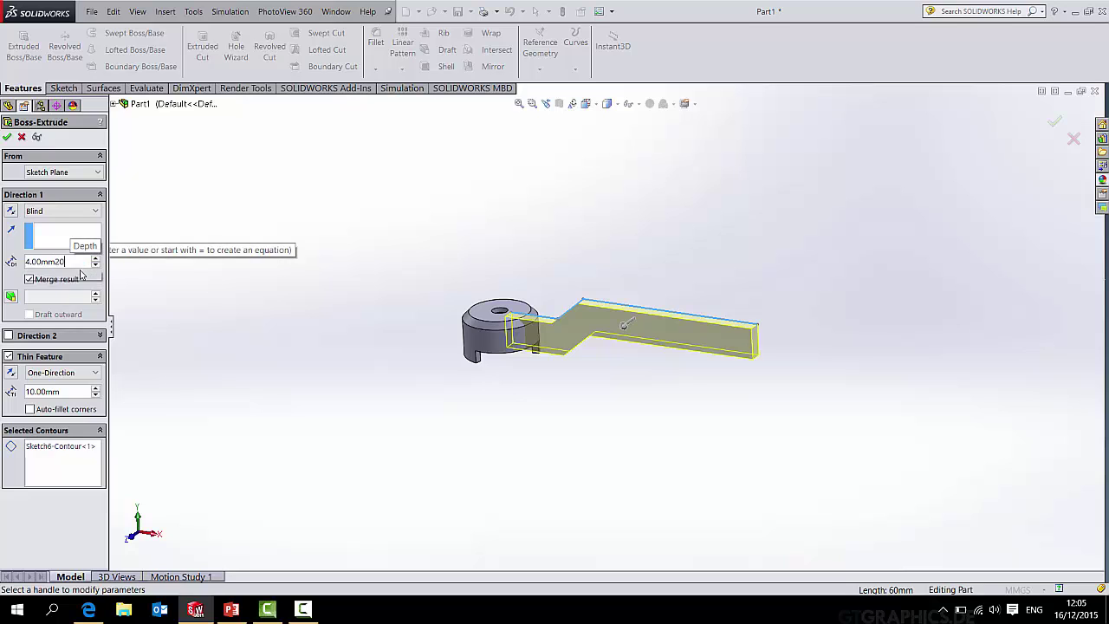
text(20)
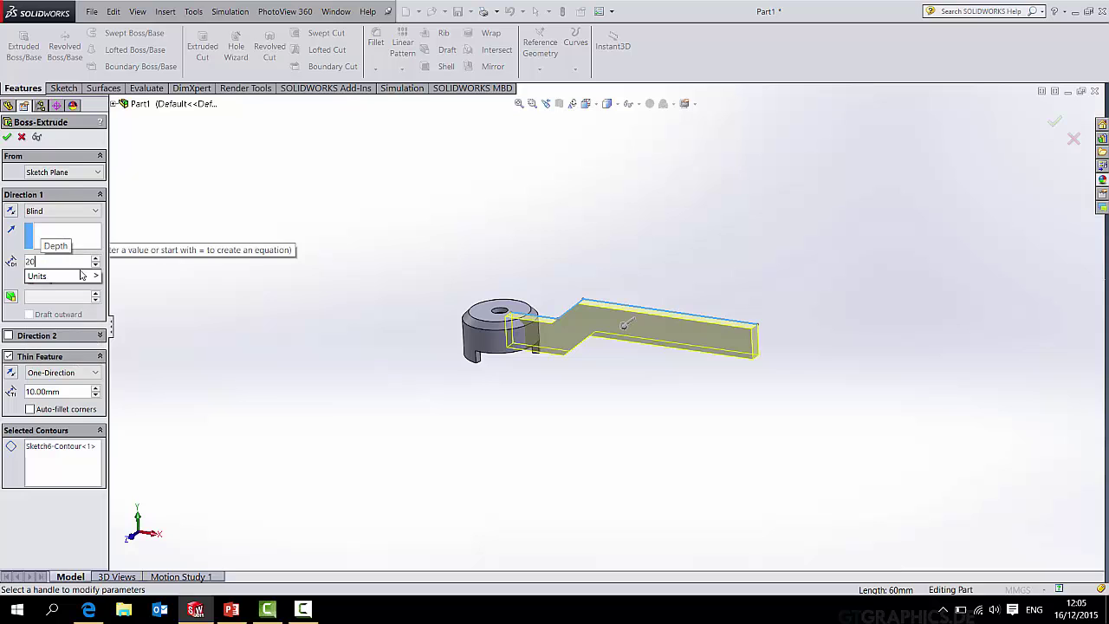
key(Return)
Change the Direction 1 end condition to Mid Plane.
middle_drag(319, 240, 559, 350)
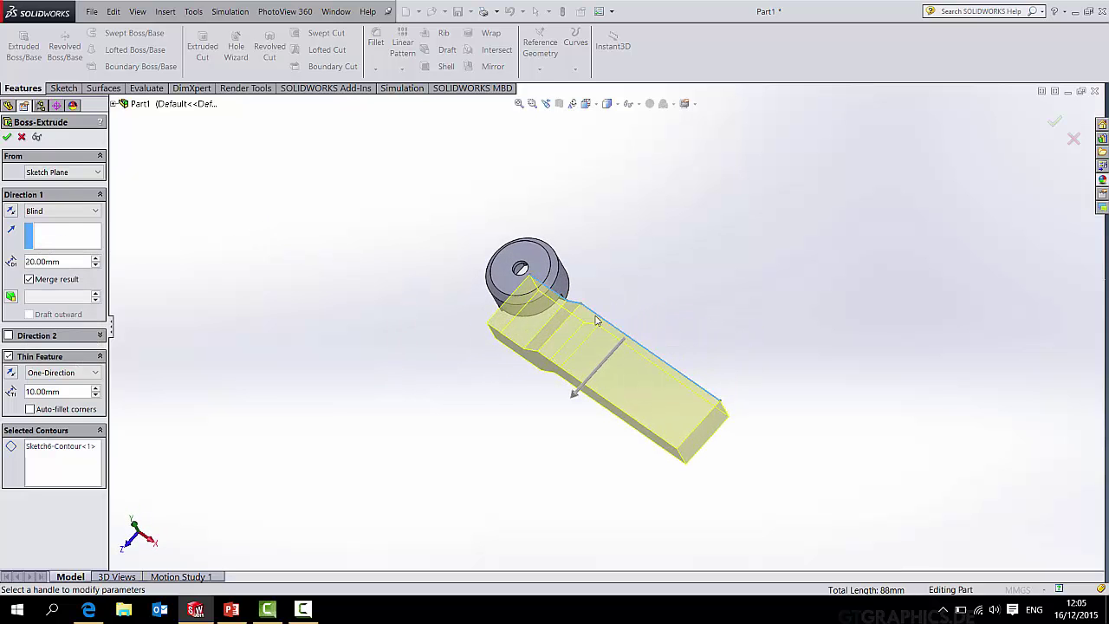
click(54, 210)
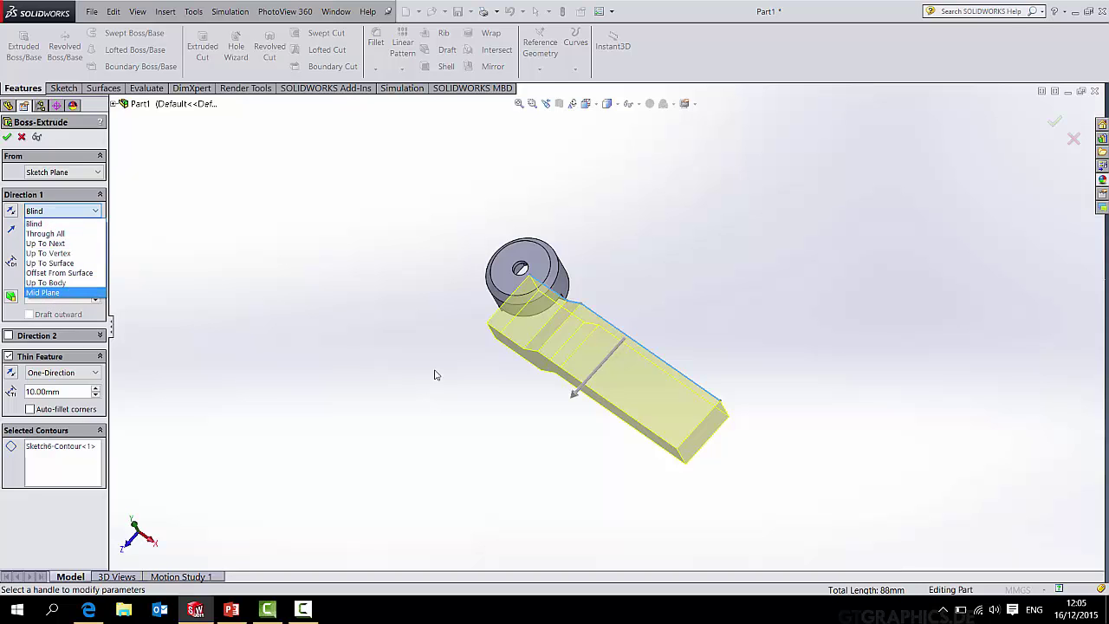
click(59, 293)
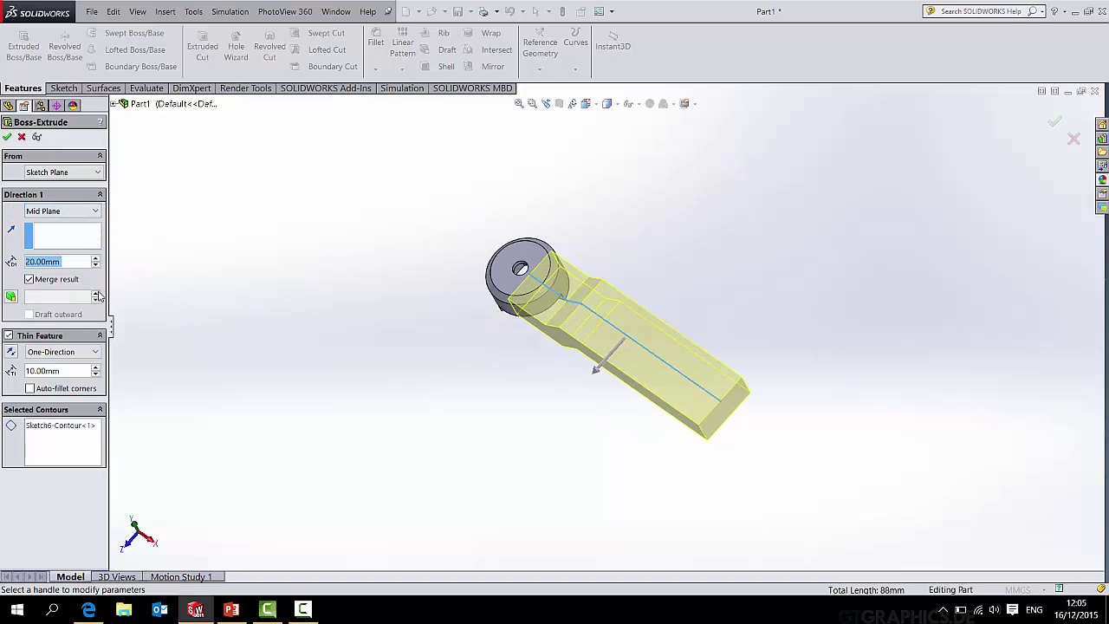
middle_drag(719, 390, 748, 416)
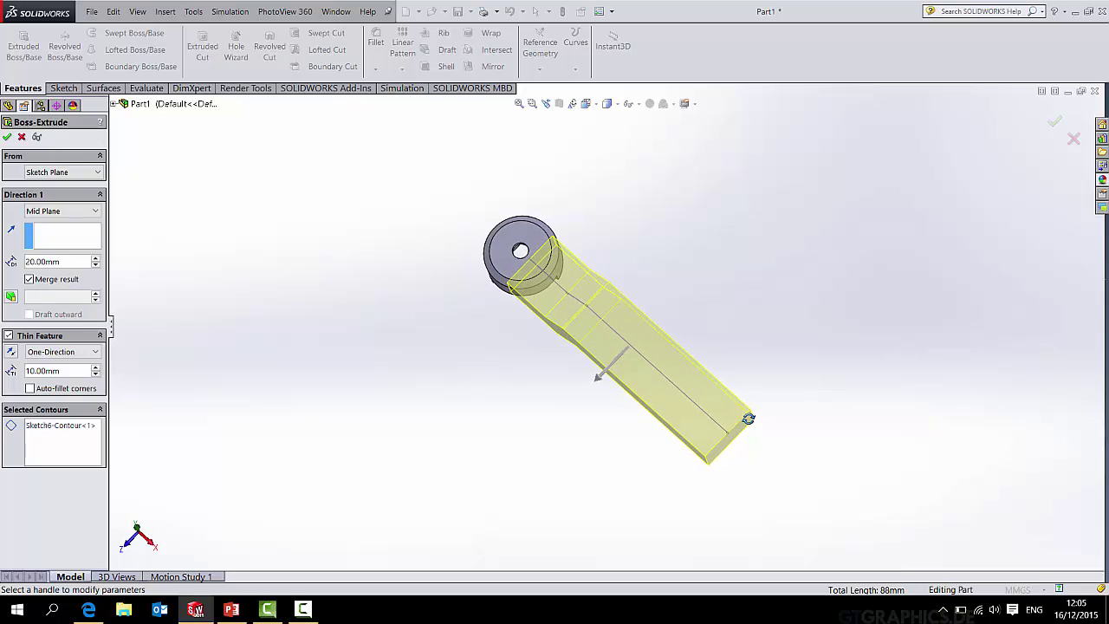
double_click(52, 262)
Set the extrusion depth to 18 mm and enter a 3 mm thin wall thickness.
text(18)
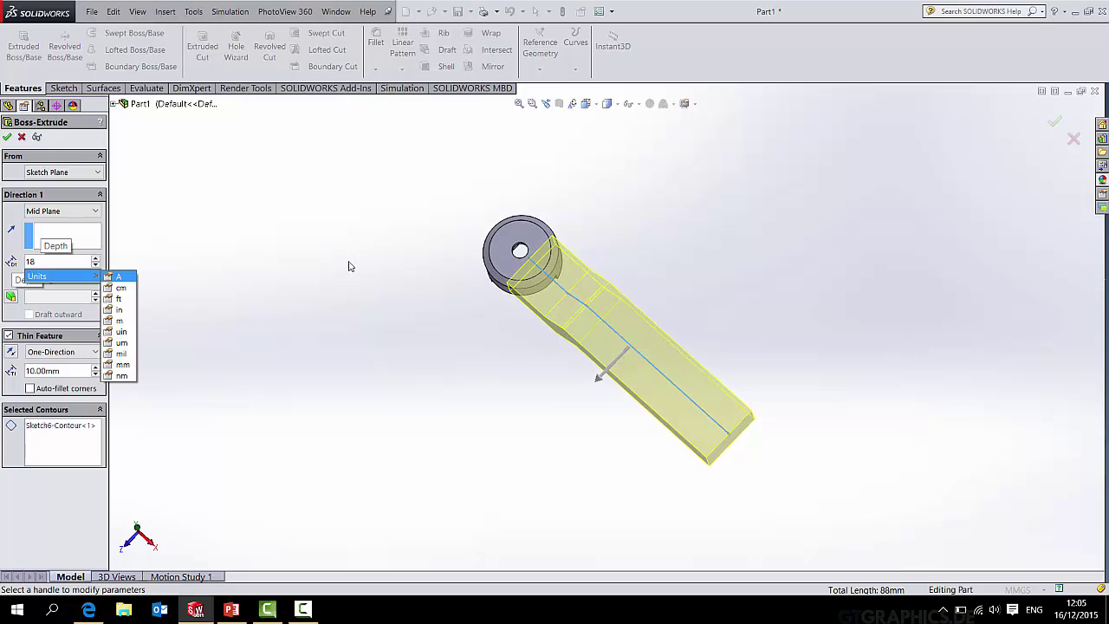
key(Return)
middle_drag(488, 357, 588, 259)
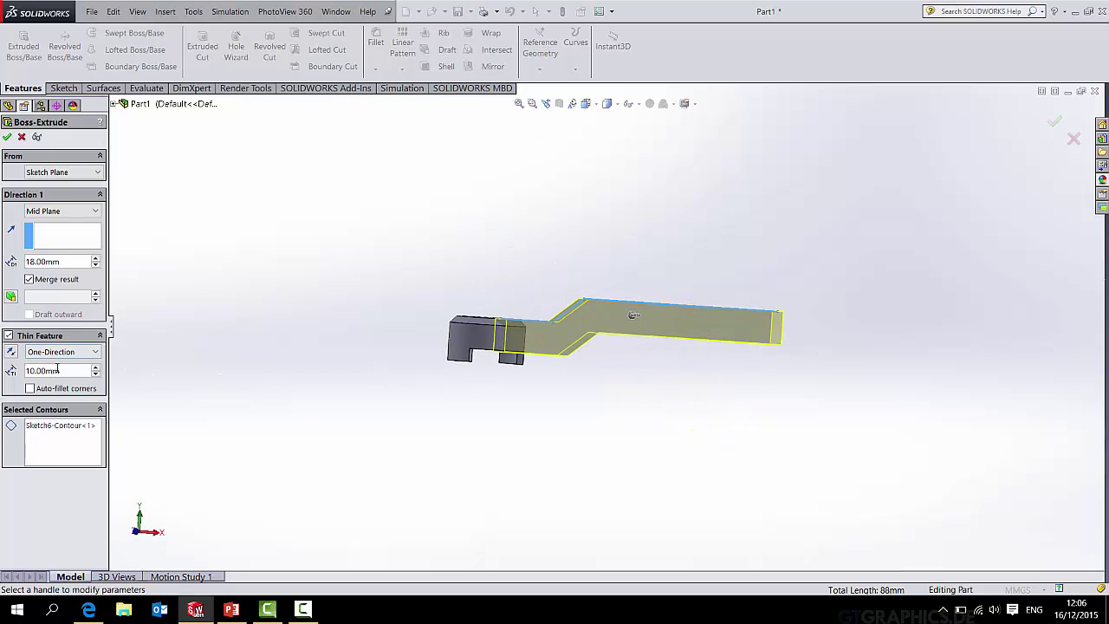
drag(93, 370, 13, 371)
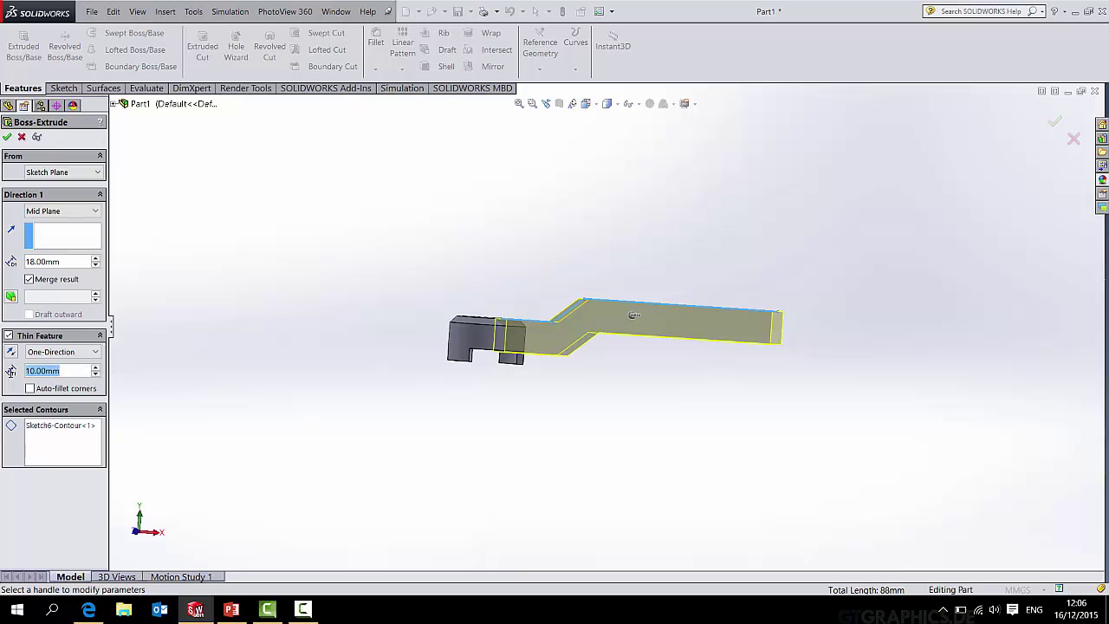
text(3)
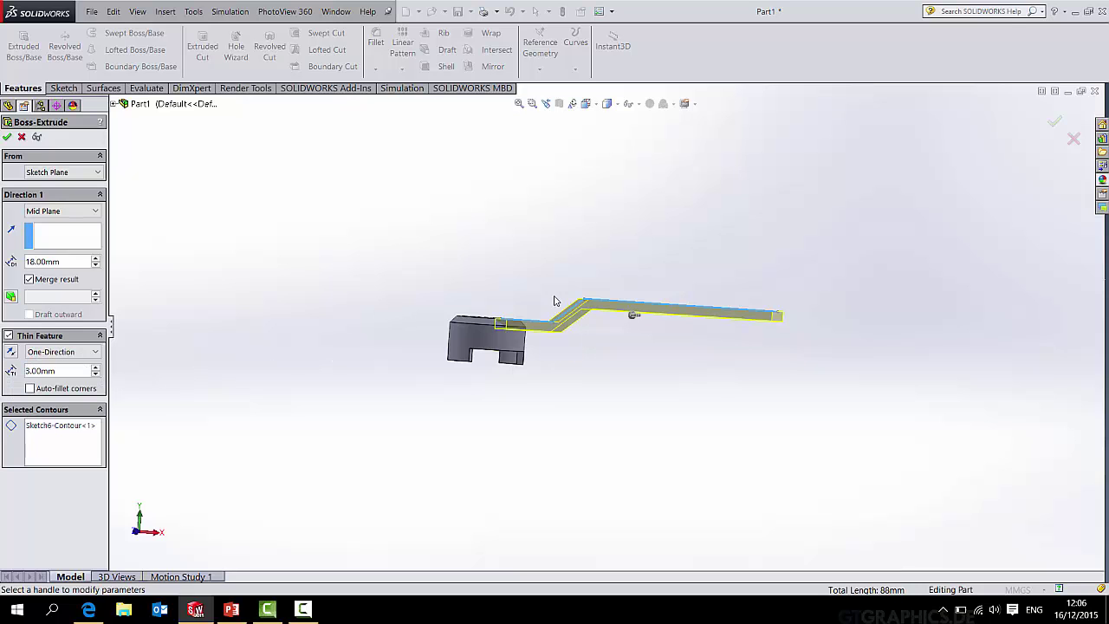
middle_drag(554, 301, 568, 321)
scroll(617, 324, down, 3)
middle_drag(519, 364, 397, 374)
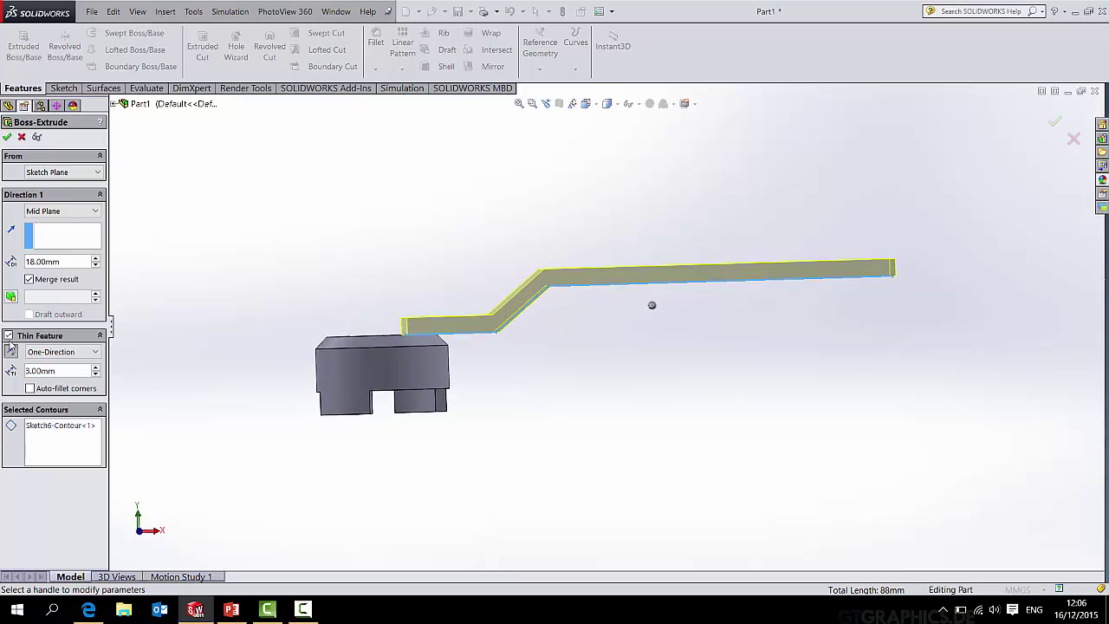
middle_drag(651, 305, 633, 517)
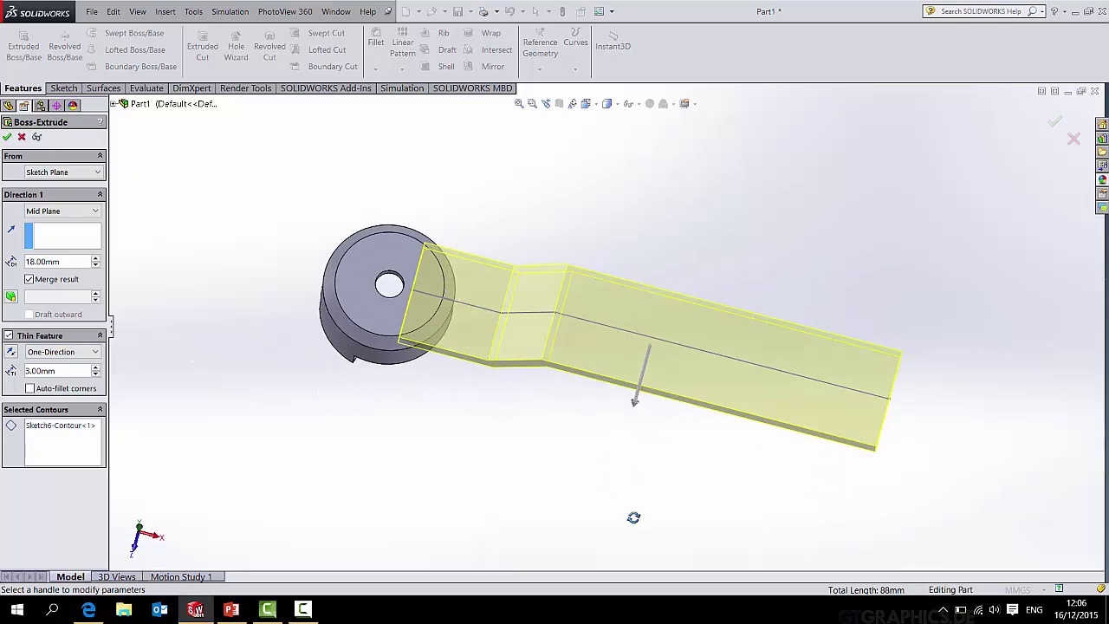
Change the depth to 16 mm, wall thickness to 1 mm, and enable Auto-fillet corners.
double_click(68, 261)
text(16)
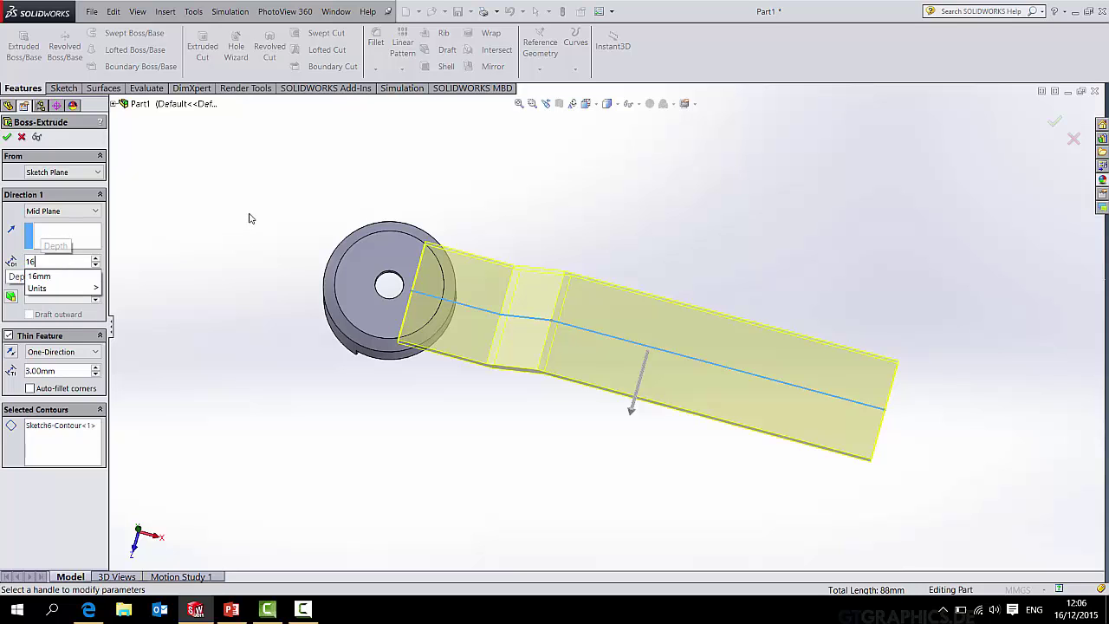
key(Return)
middle_drag(505, 394, 428, 225)
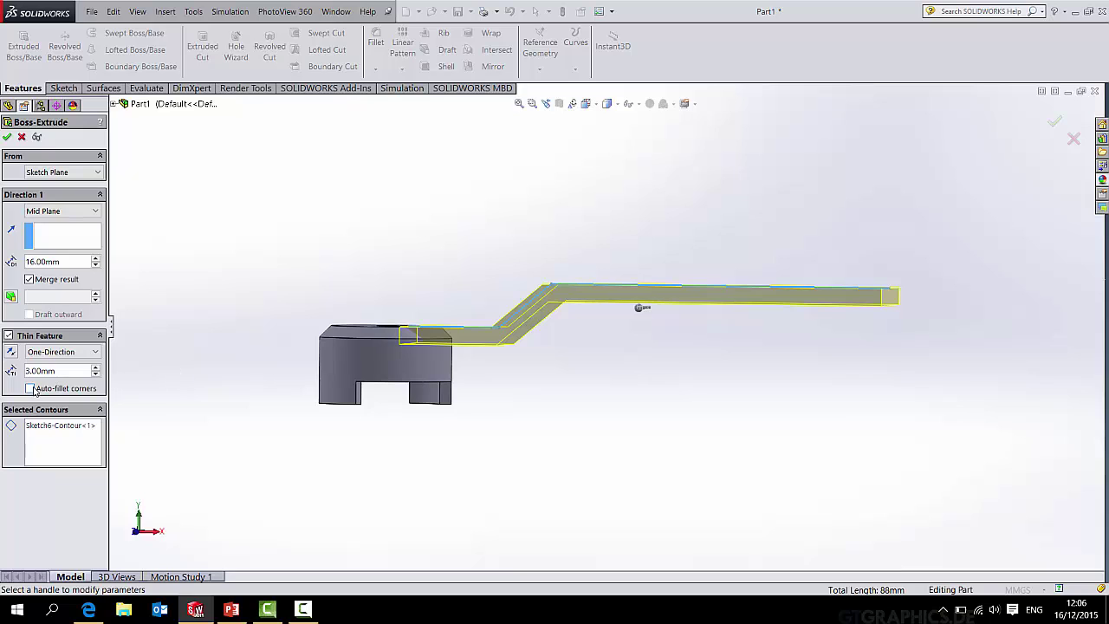
middle_drag(464, 353, 526, 341)
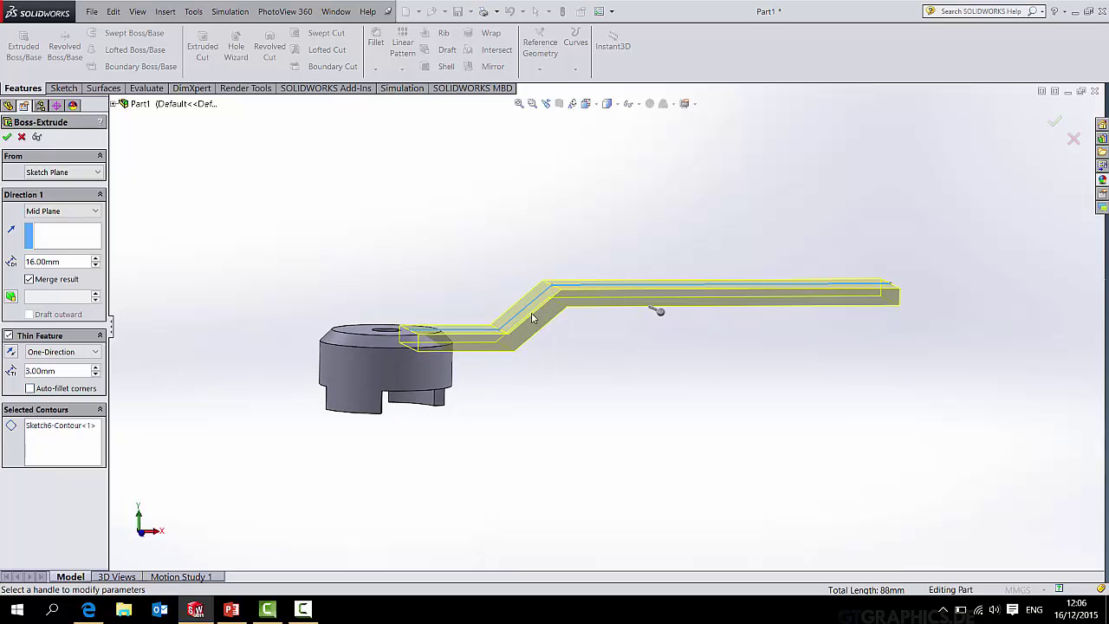
drag(57, 370, 21, 369)
text(1)
key(Return)
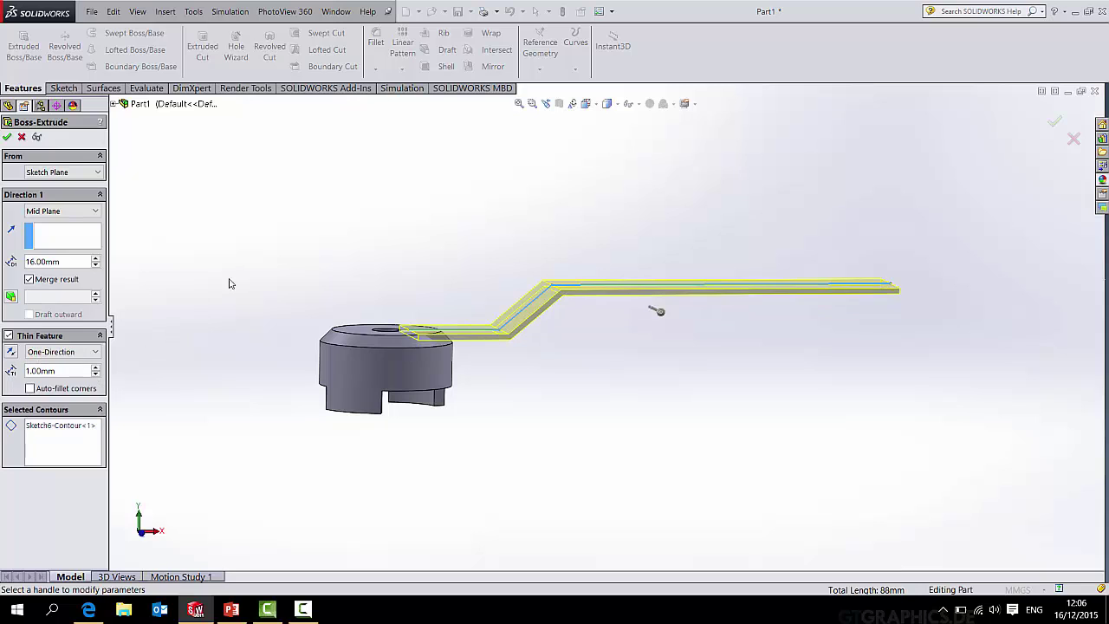
click(30, 389)
Accept the thin extrude, then reopen Extrude-Thin1 with Edit Feature.
click(8, 138)
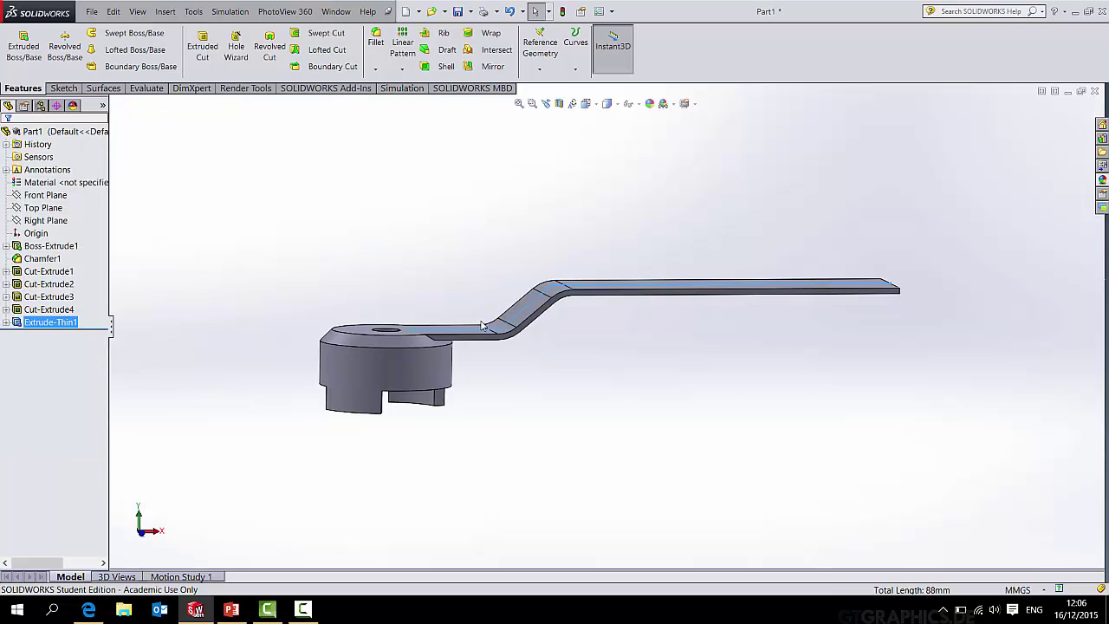
mouse_move(635, 309)
middle_down()
mouse_move(628, 413)
mouse_move(598, 275)
mouse_move(356, 337)
middle_up()
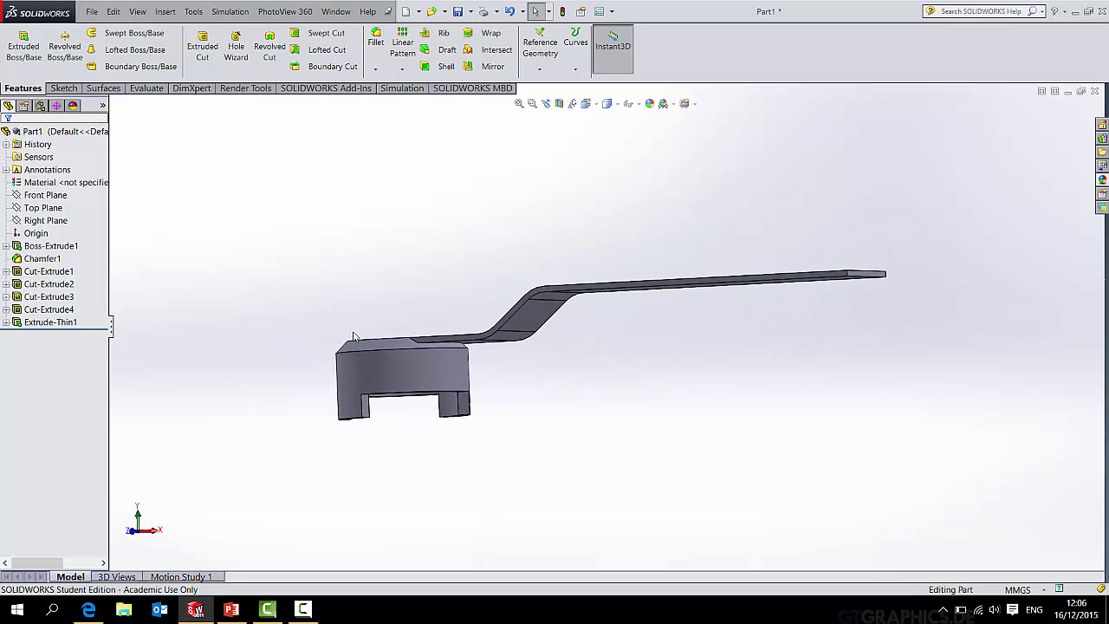
click(6, 321)
click(28, 334)
right_click(39, 321)
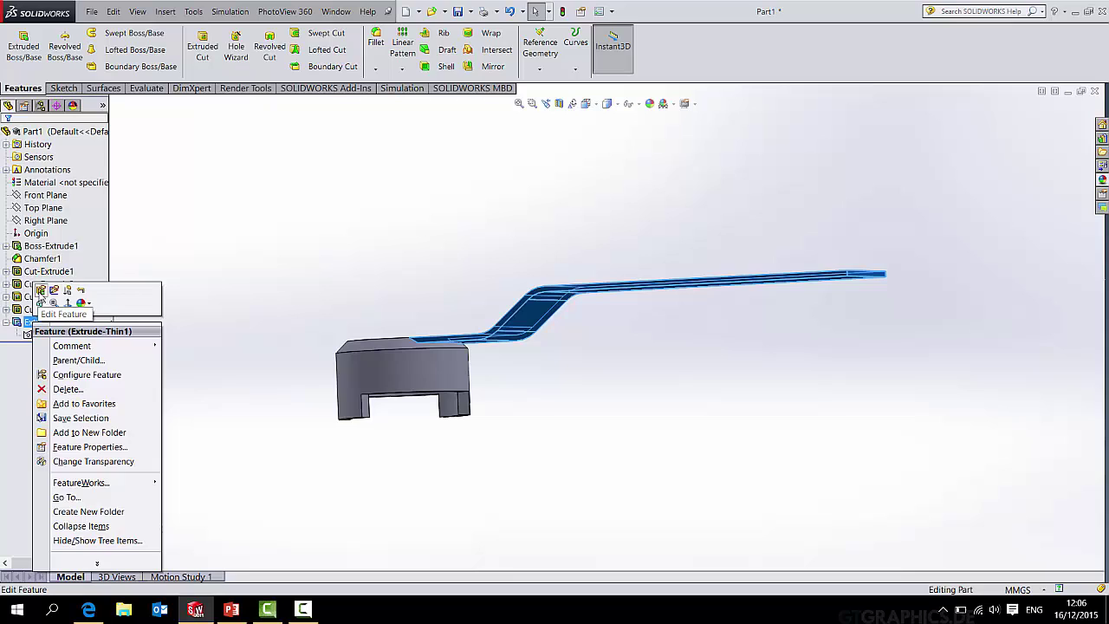
click(37, 294)
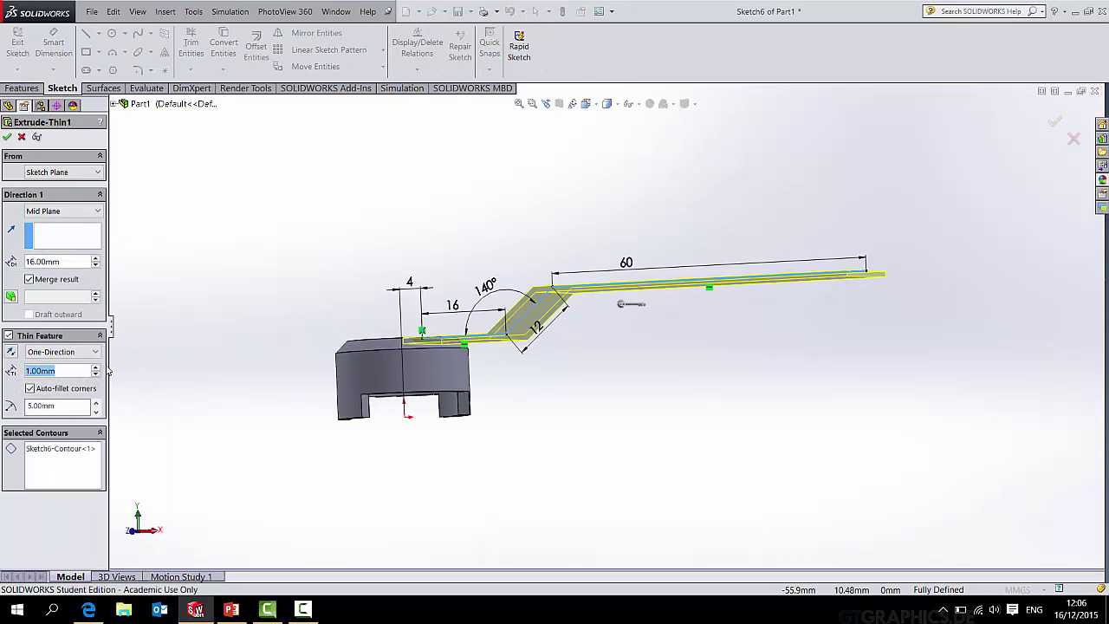
Set the wall thickness to 3 mm and fillet radius to 1 mm, and apply.
text(3)
key(Return)
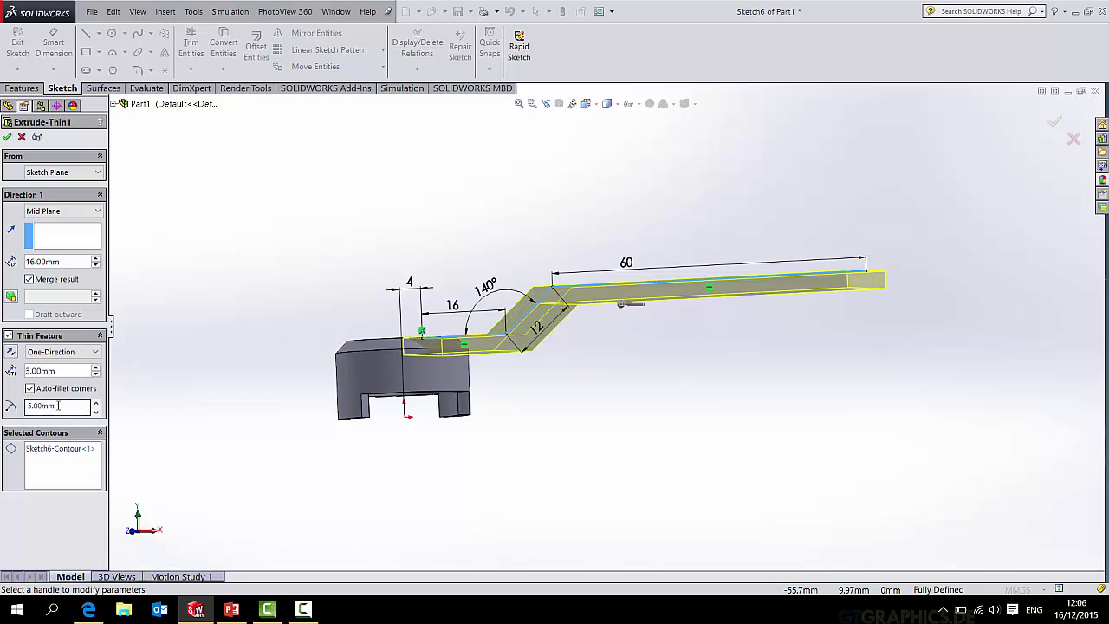
drag(78, 408, 19, 409)
text(1)
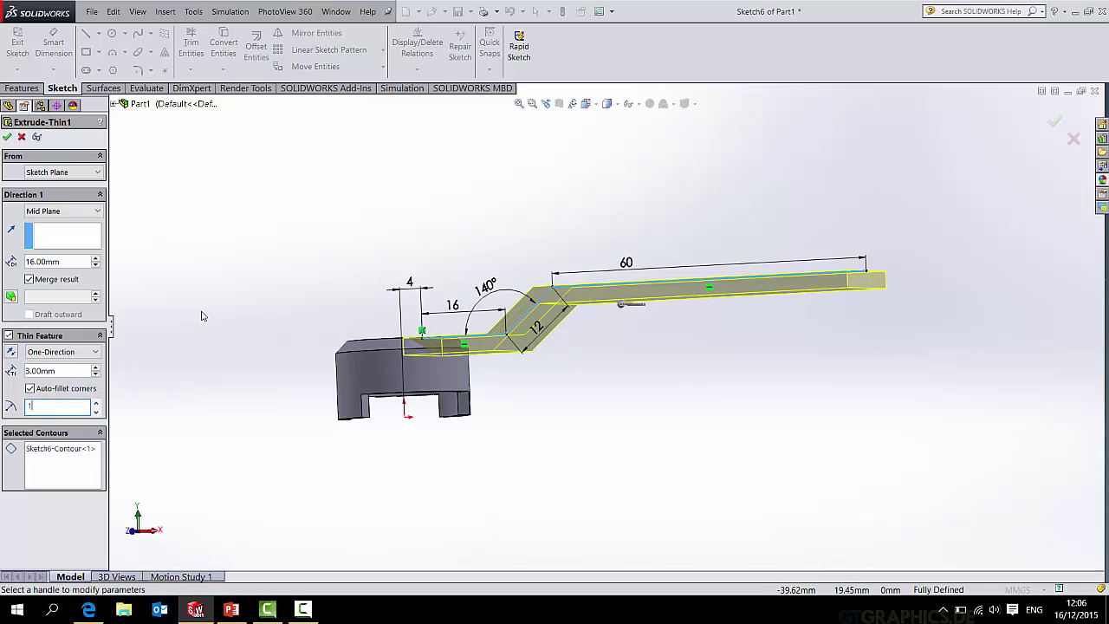
key(Return)
middle_drag(237, 315, 417, 350)
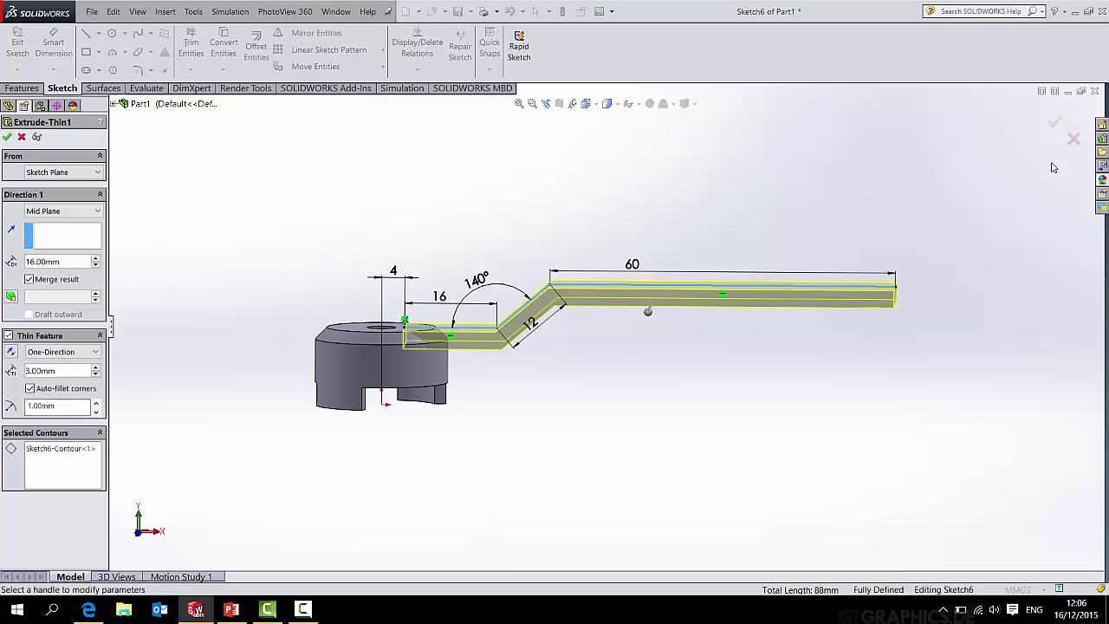
click(1054, 122)
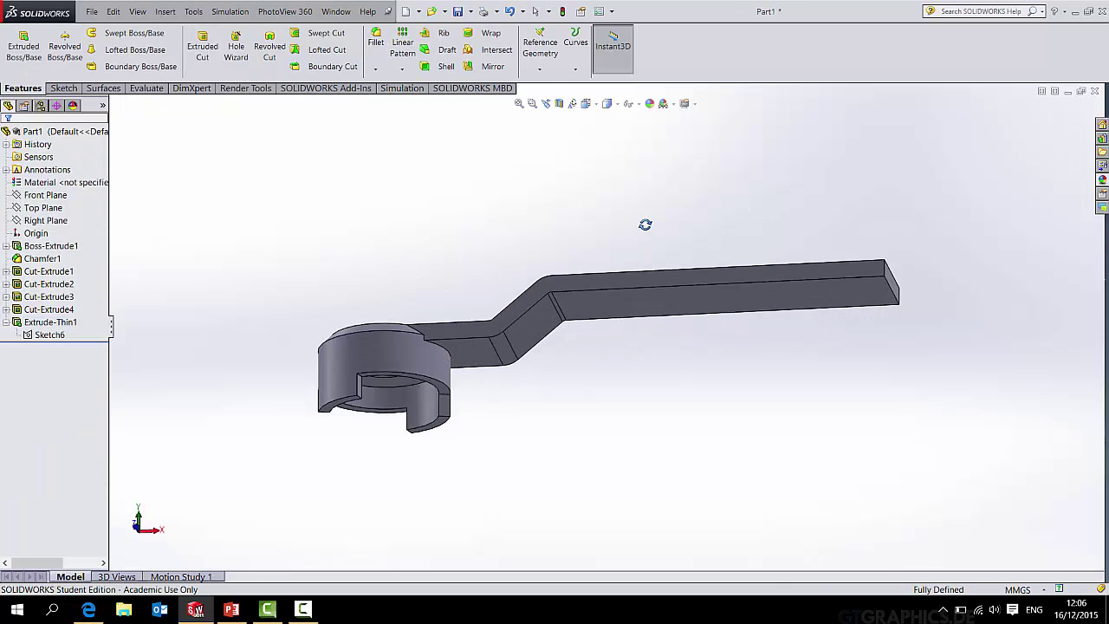